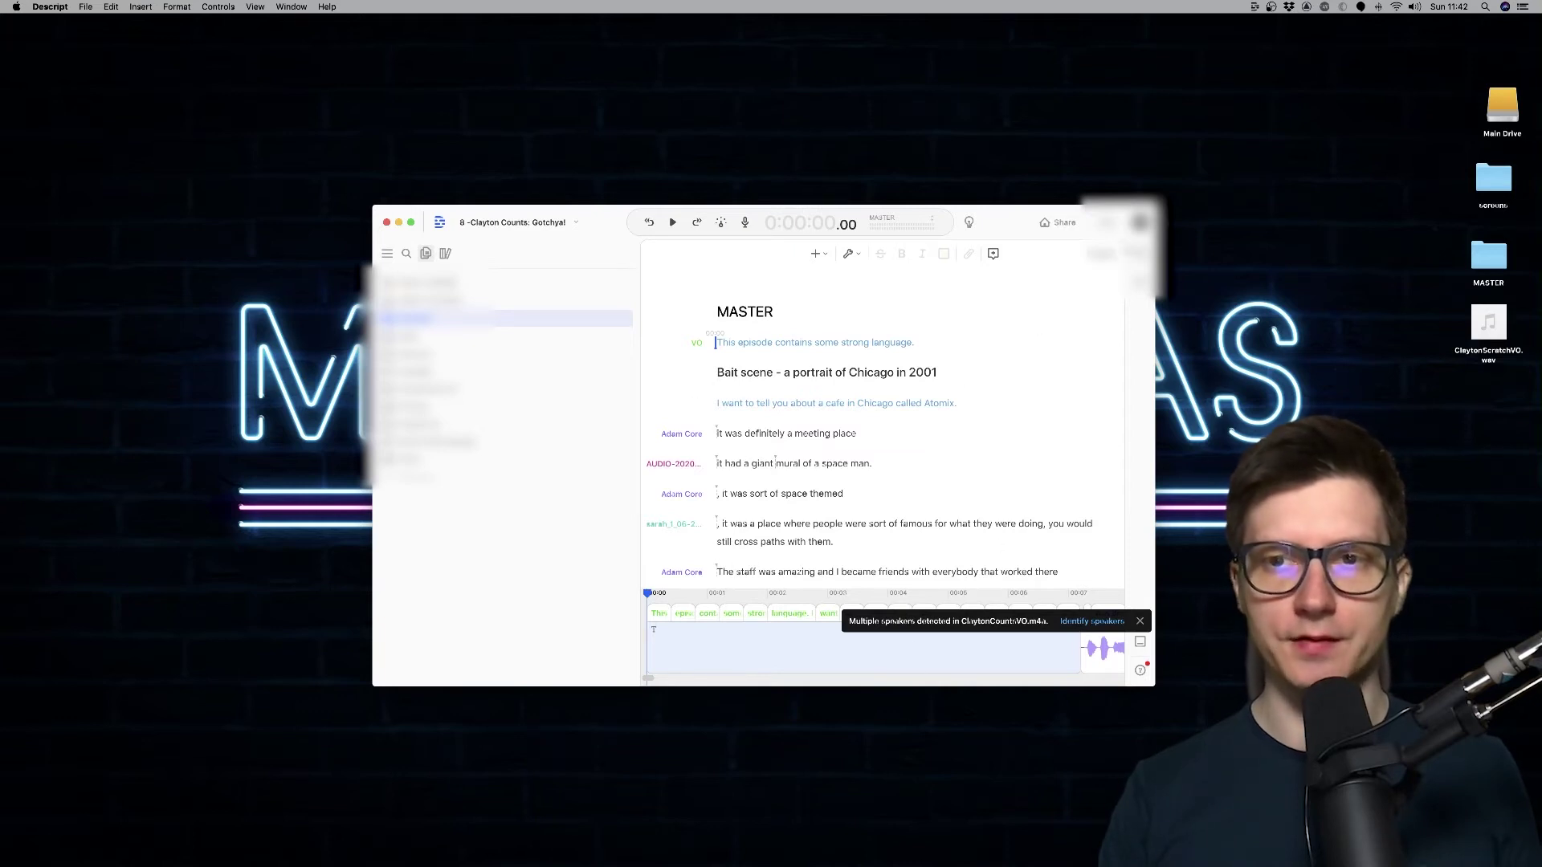
scroll(1122, 310, "down", 10)
left_click_drag(1123, 311, 1123, 250)
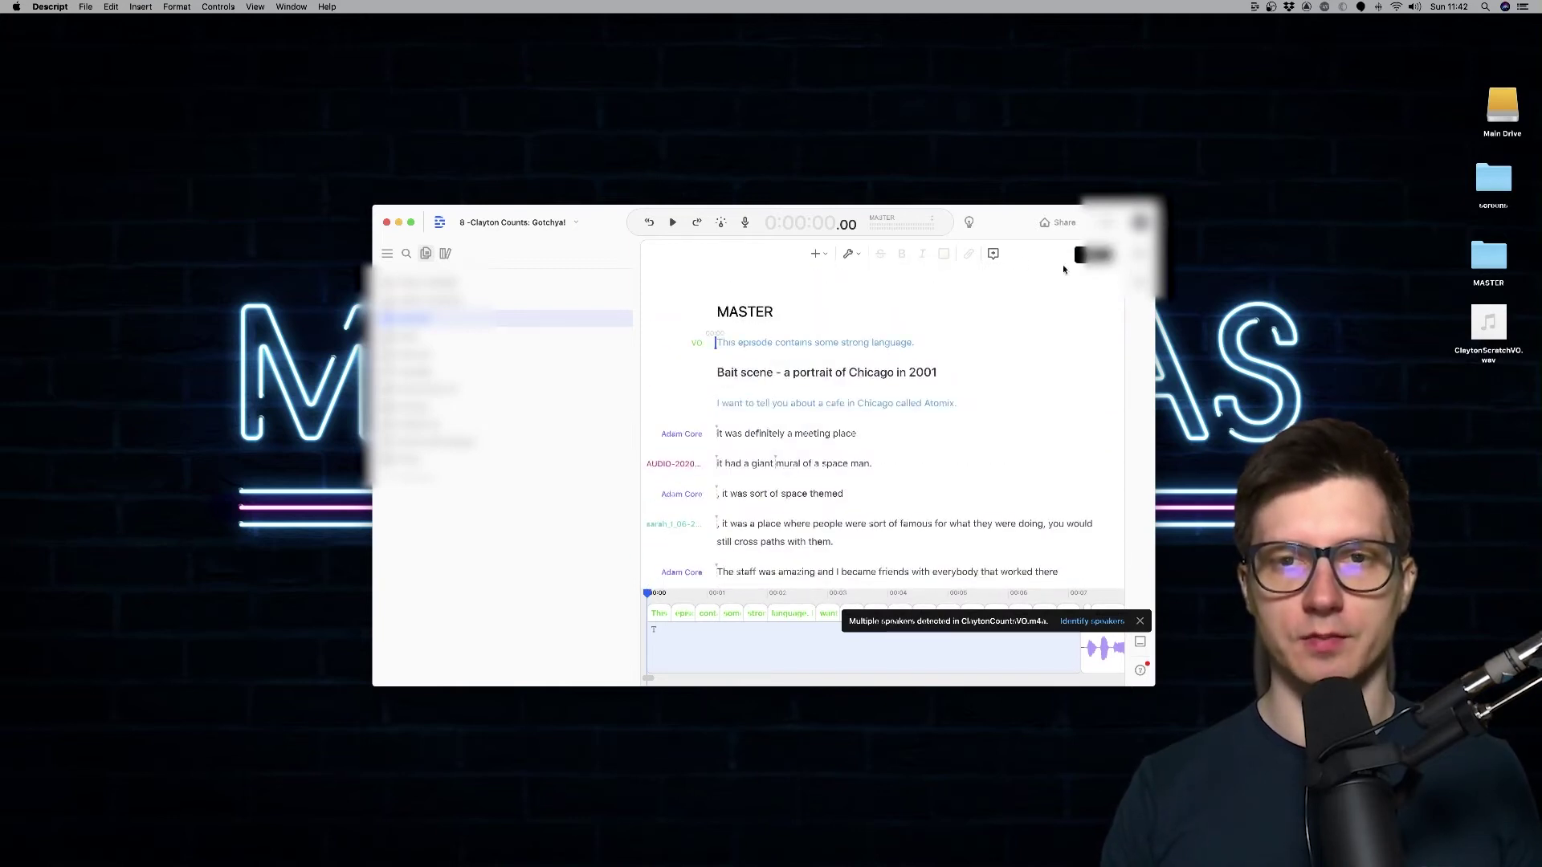
scroll(704, 411, "down", 5)
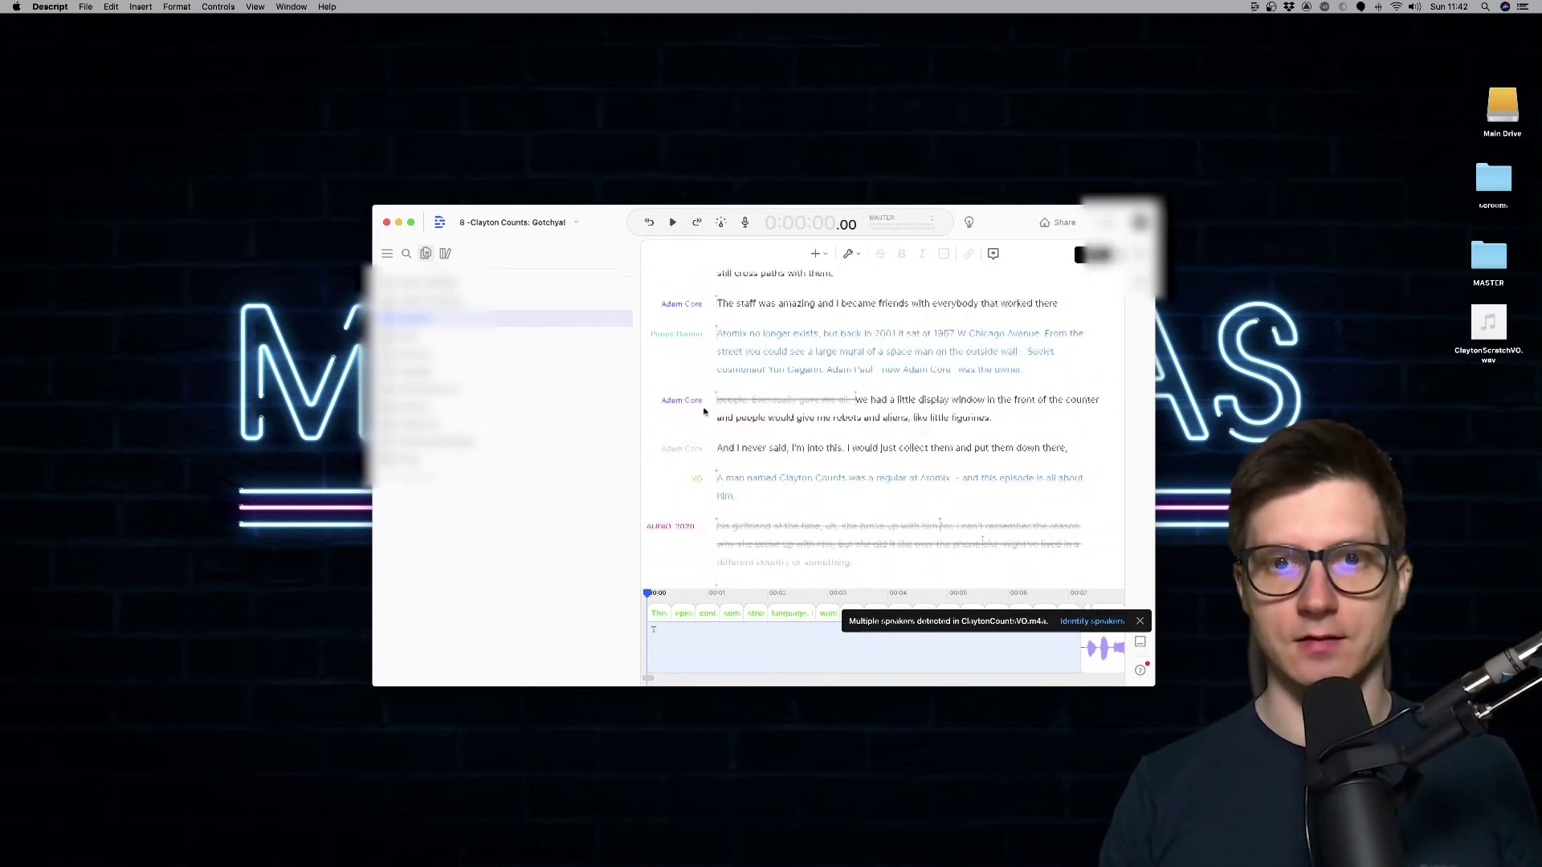
scroll(808, 435, "up", 5)
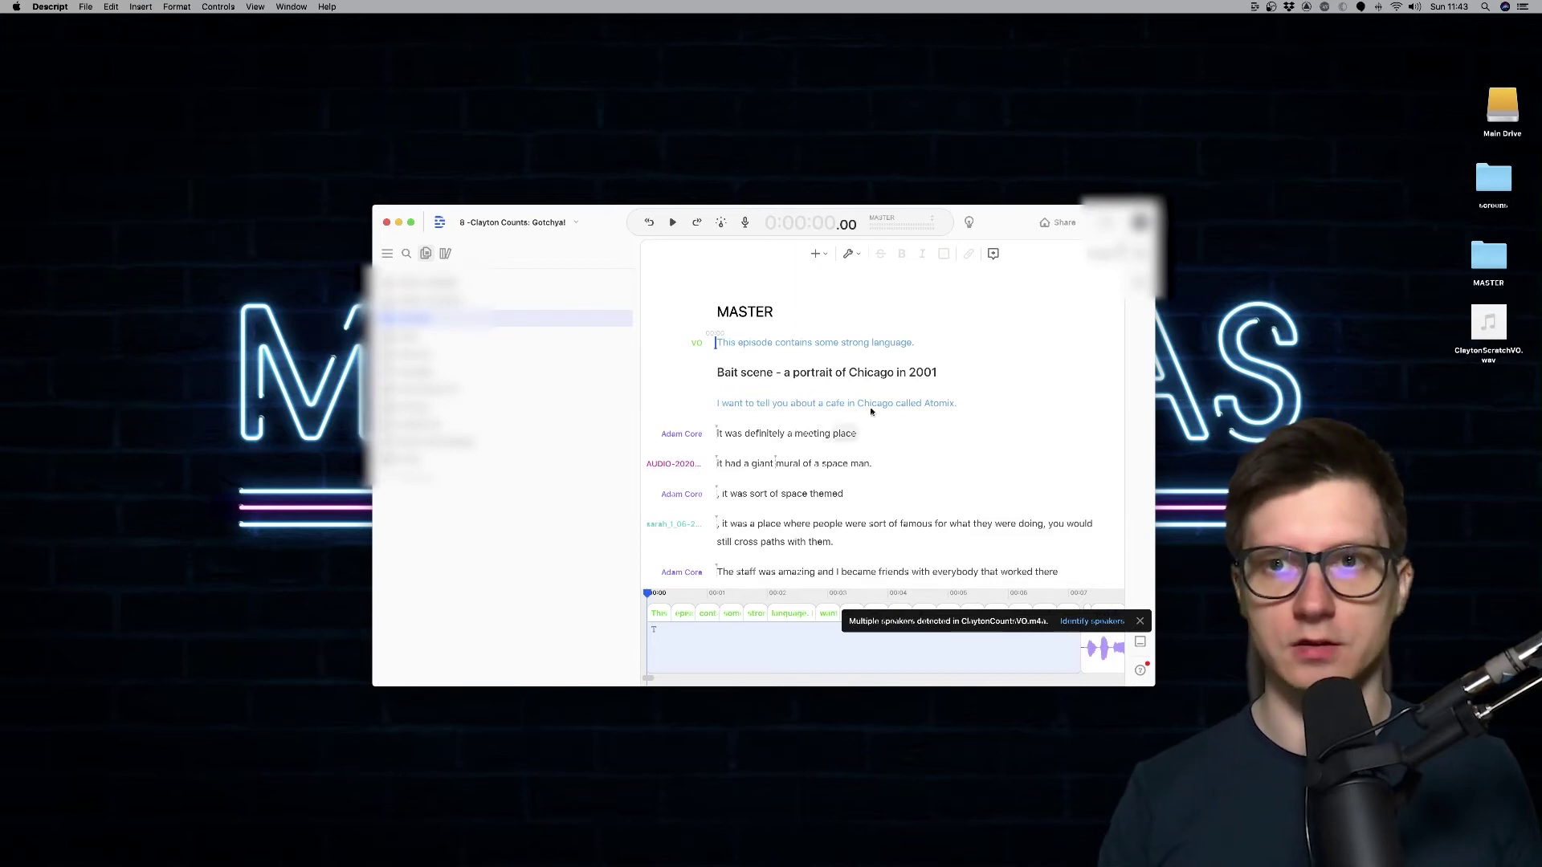
Step: Review Descript's Share export types, checking the audio file export settings first
left_click(1062, 223)
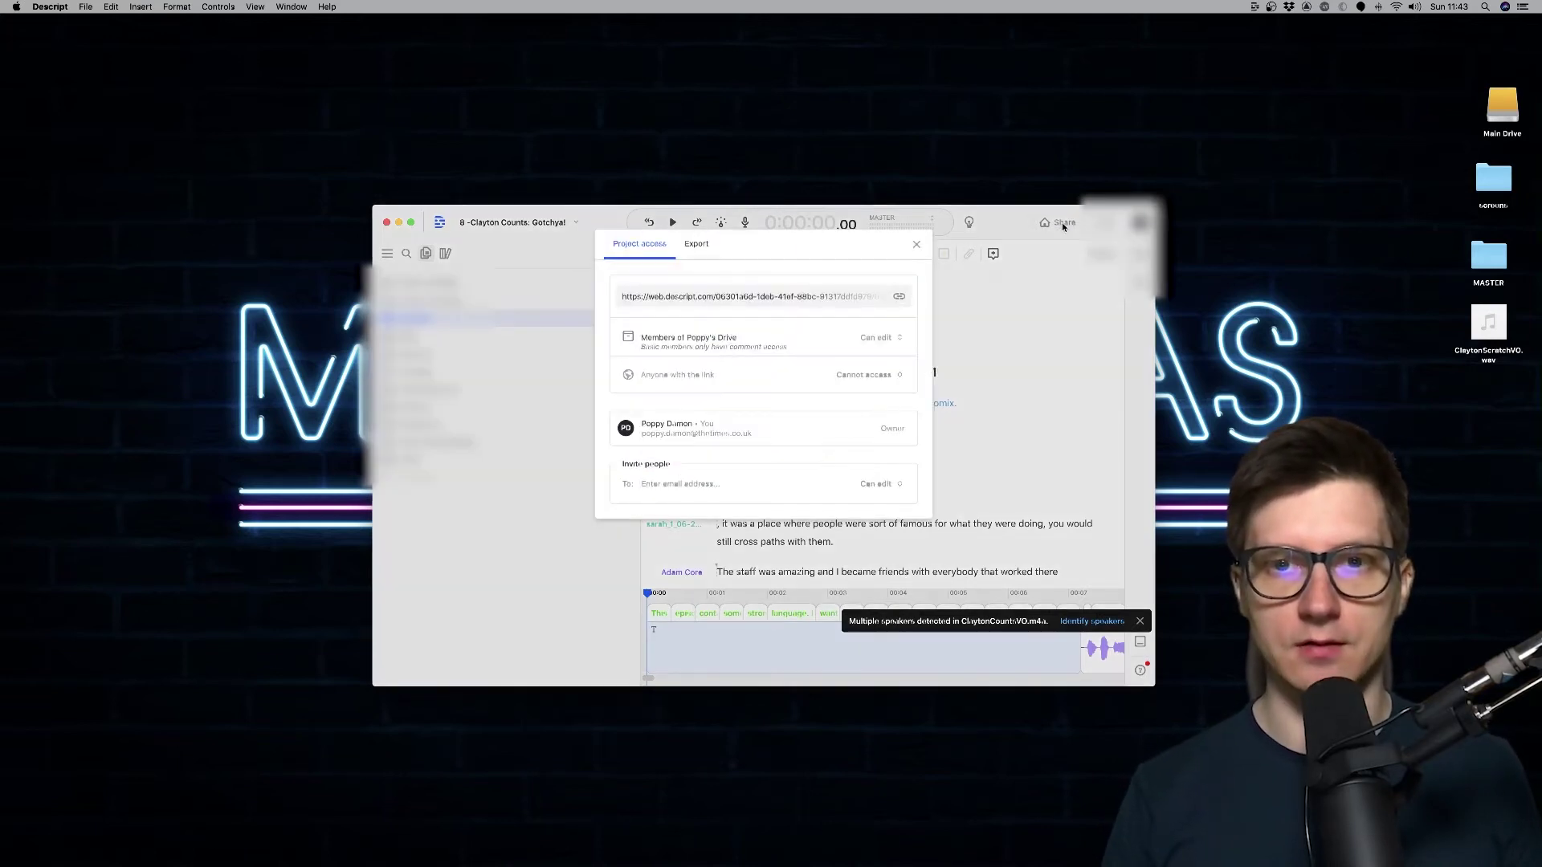
left_click(705, 248)
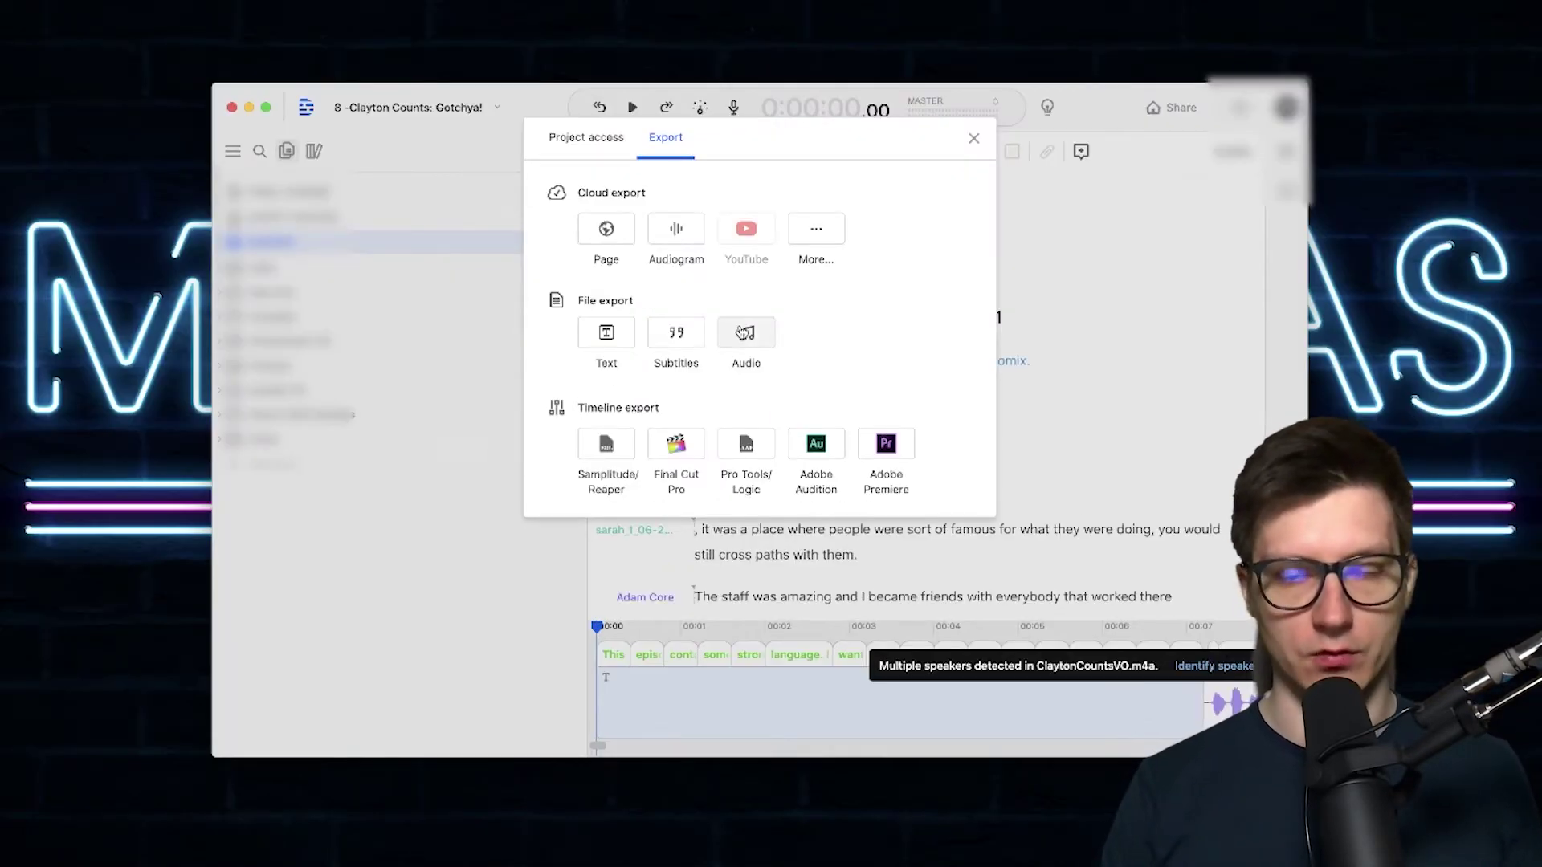
left_click(747, 335)
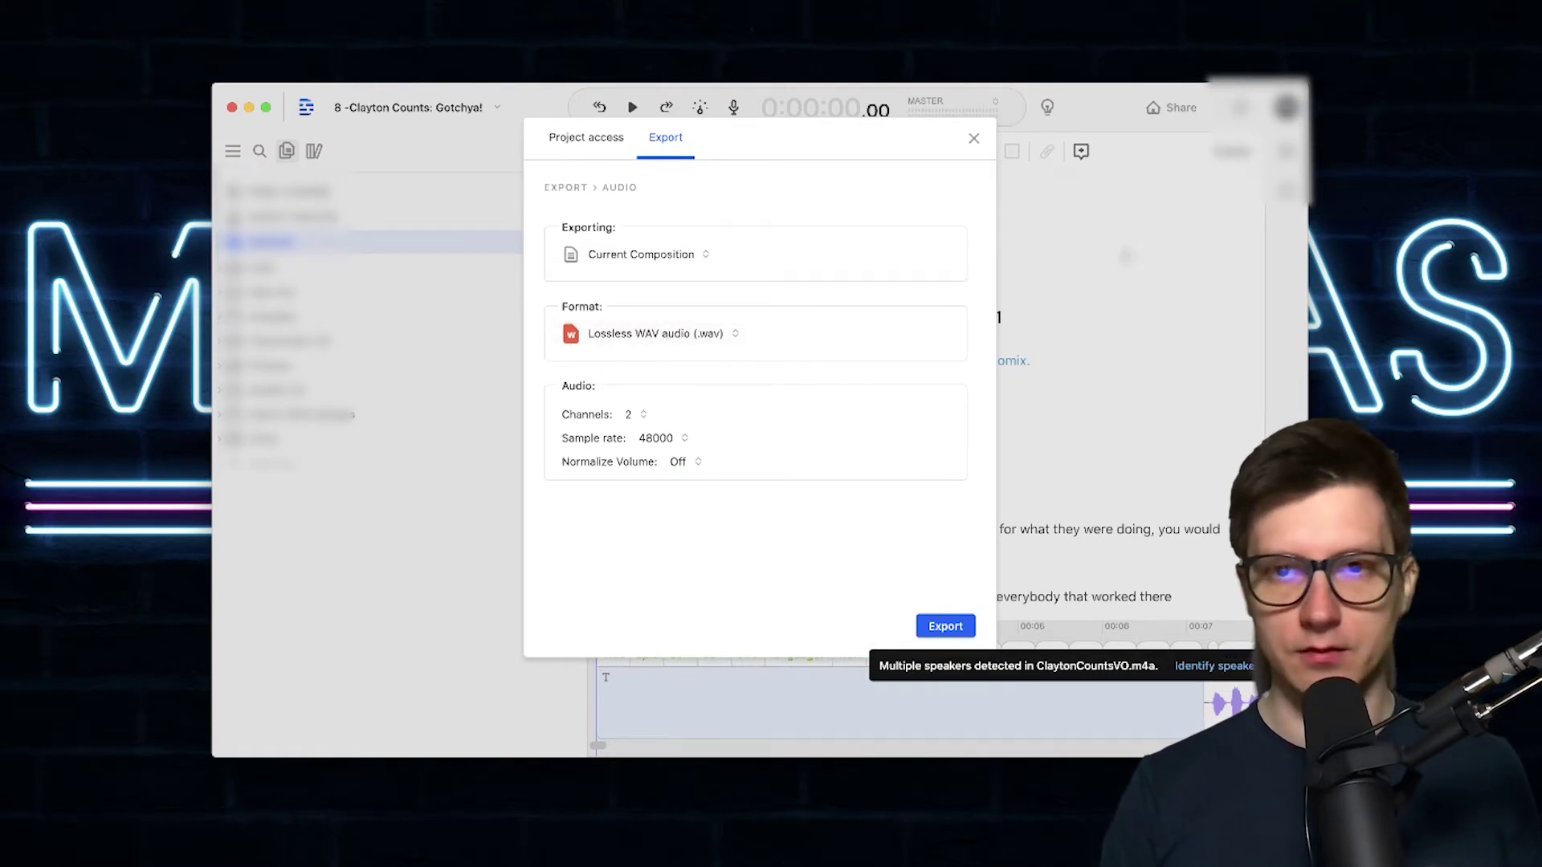
left_click(567, 186)
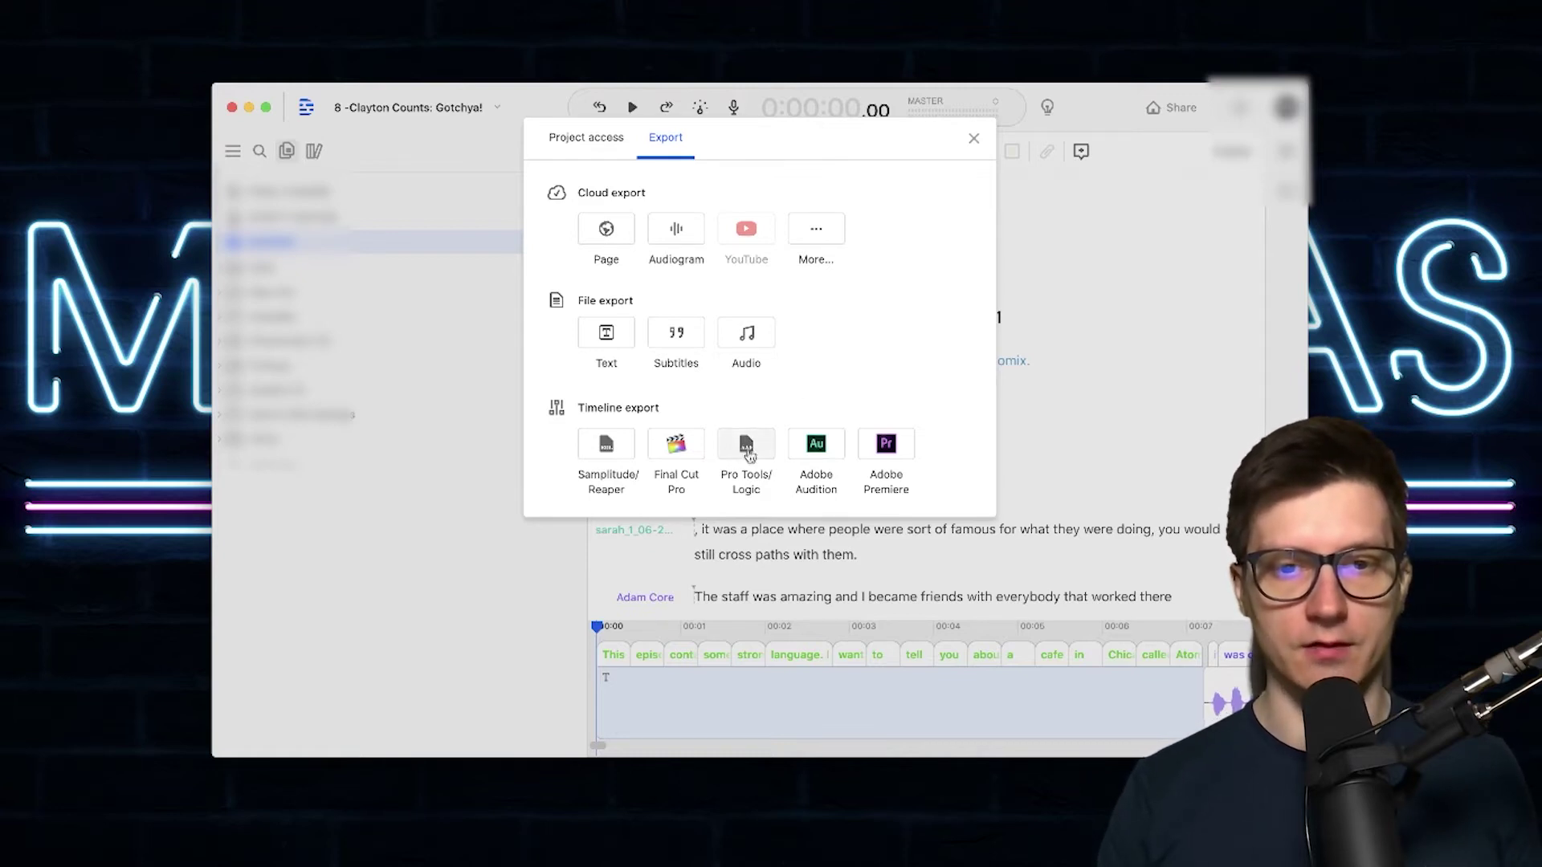
Step: Export the MASTER composition as a Pro Tools/Logic AAF timeline with media files included
left_click(757, 450)
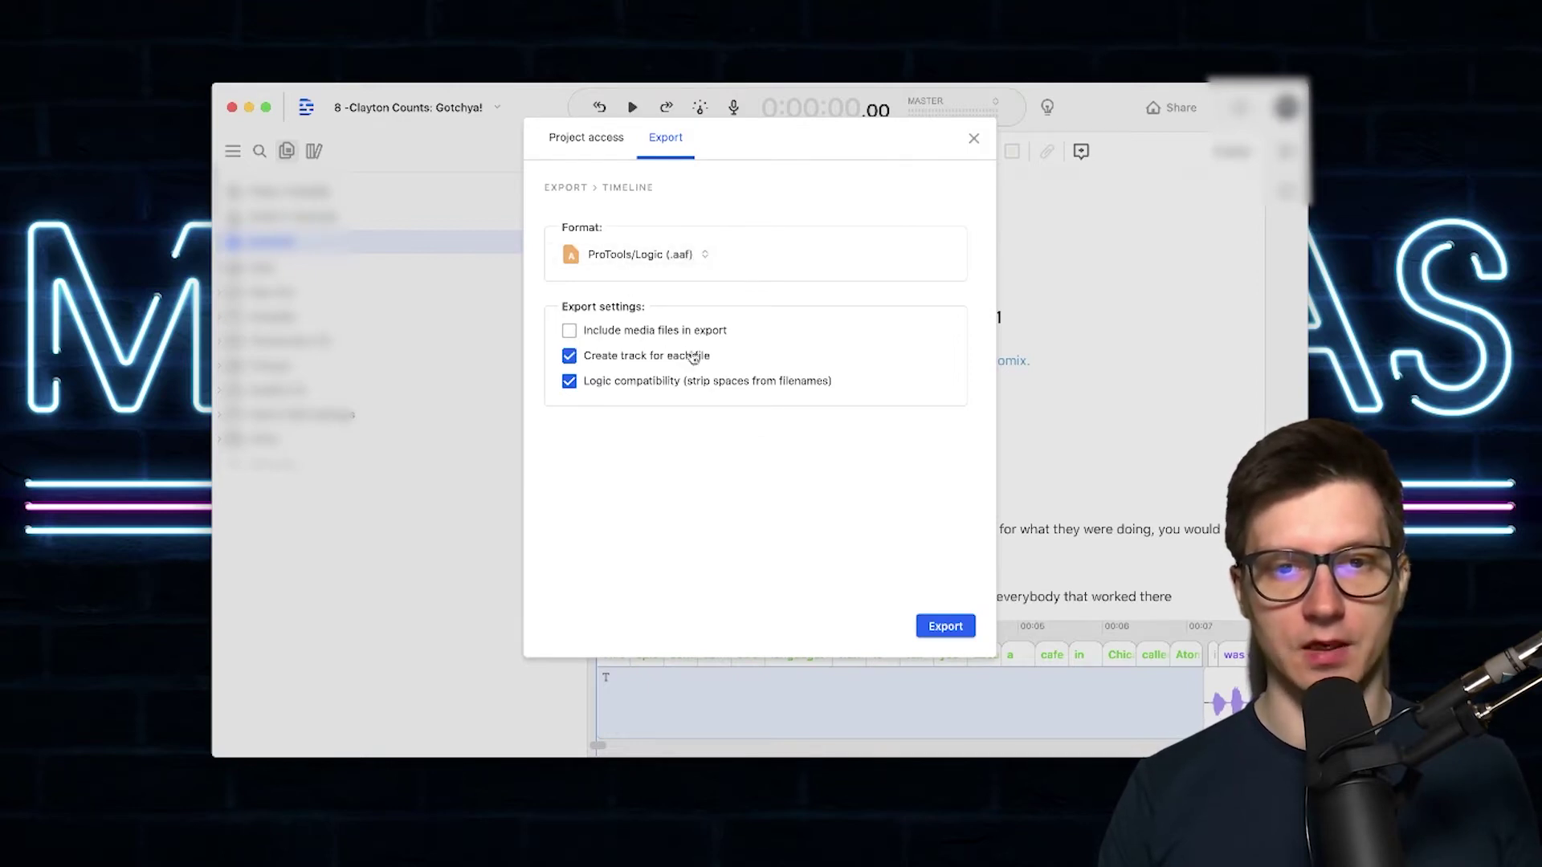
left_click(571, 331)
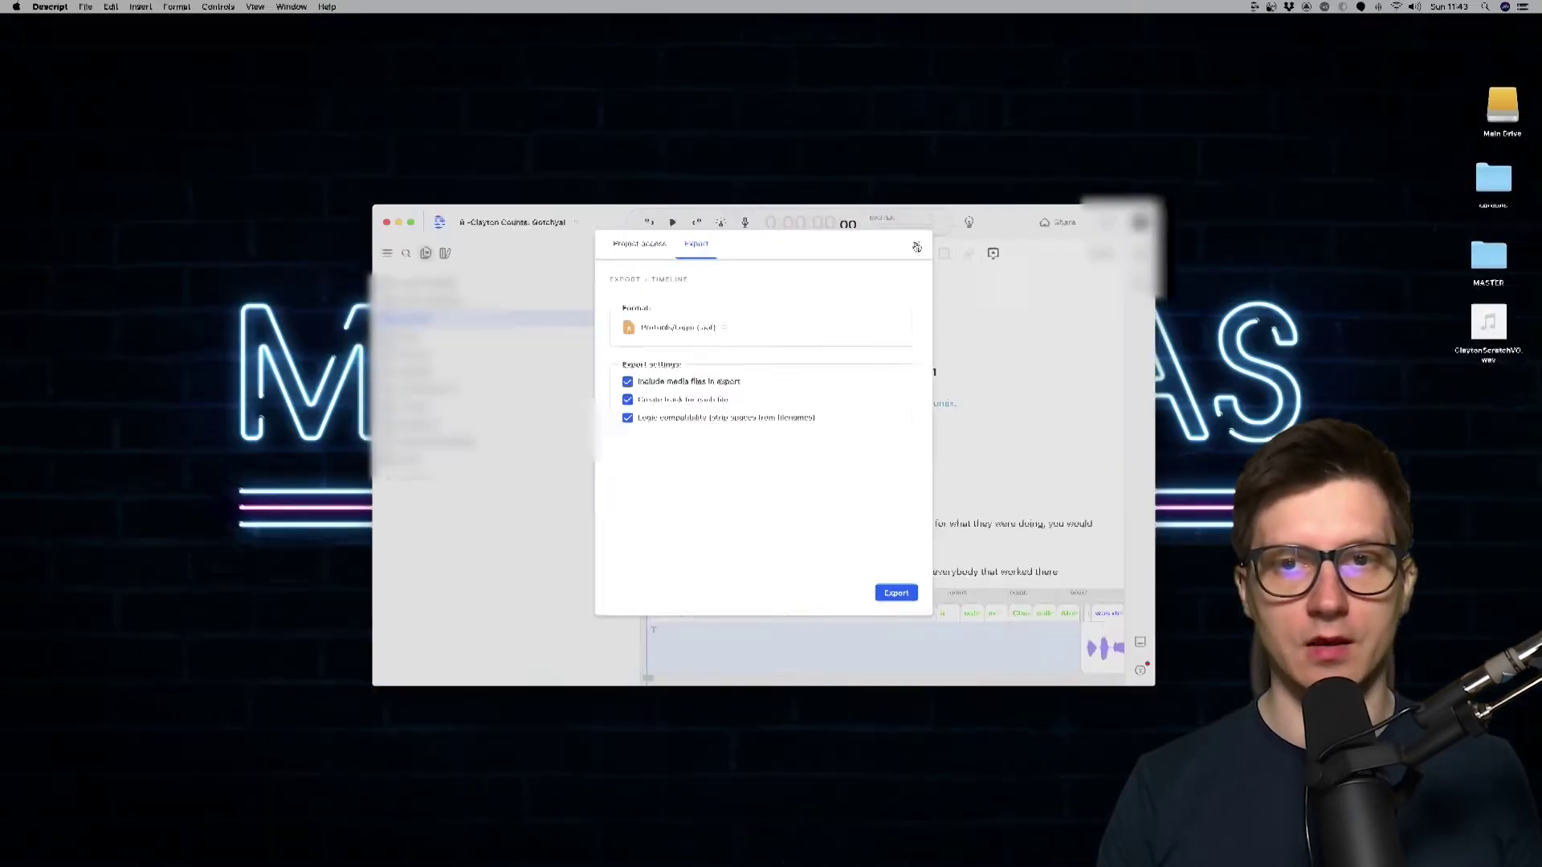
left_click(974, 138)
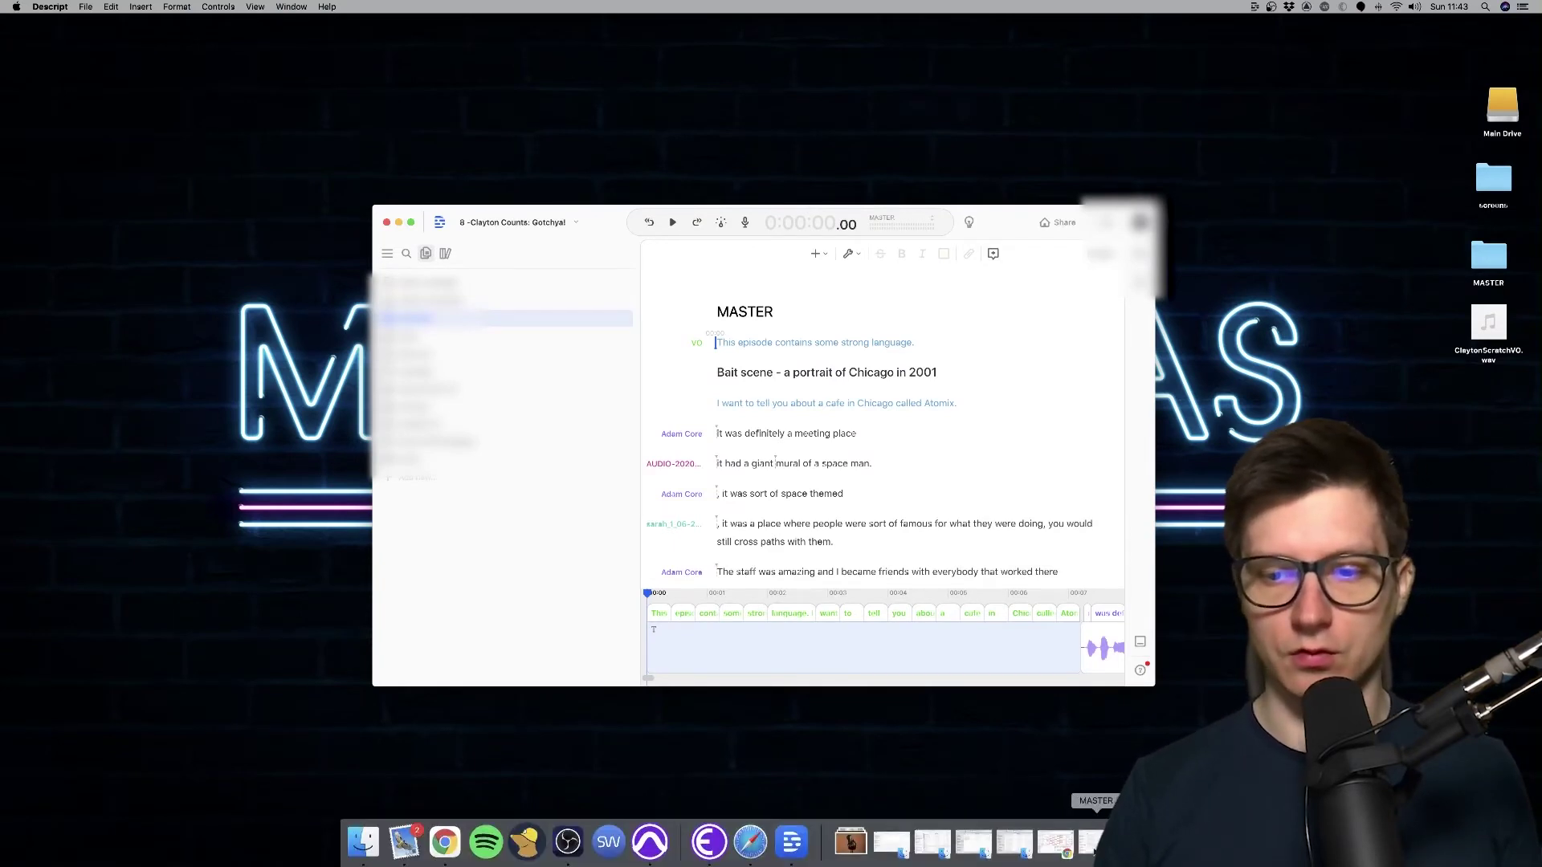
Step: Bring the exported MASTER Finder folder forward with Descript minimised, and select MASTER.aaf
left_click(1091, 852)
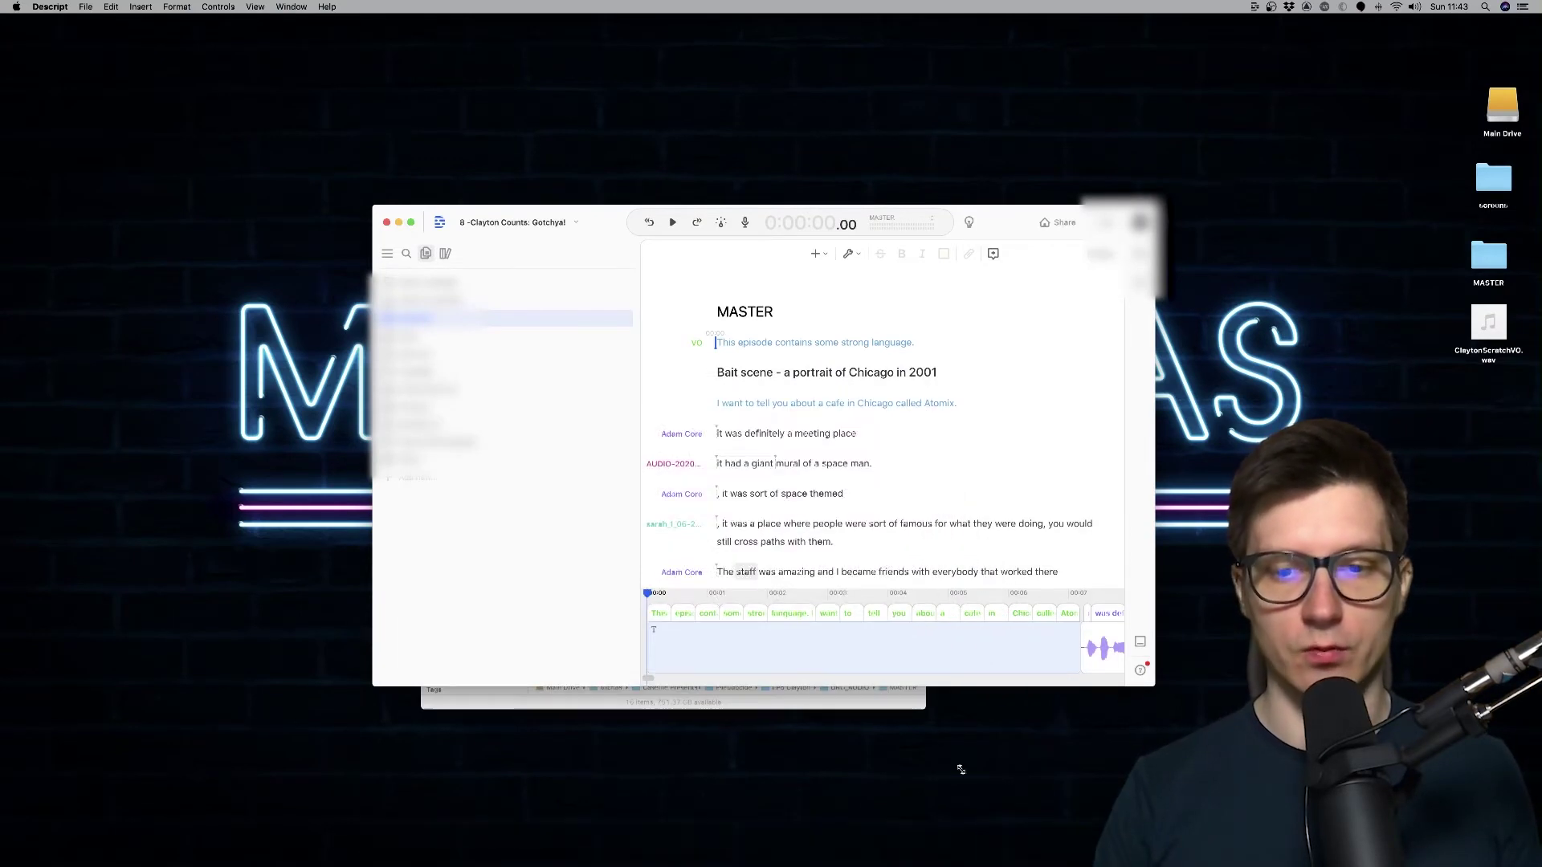
left_click(890, 708)
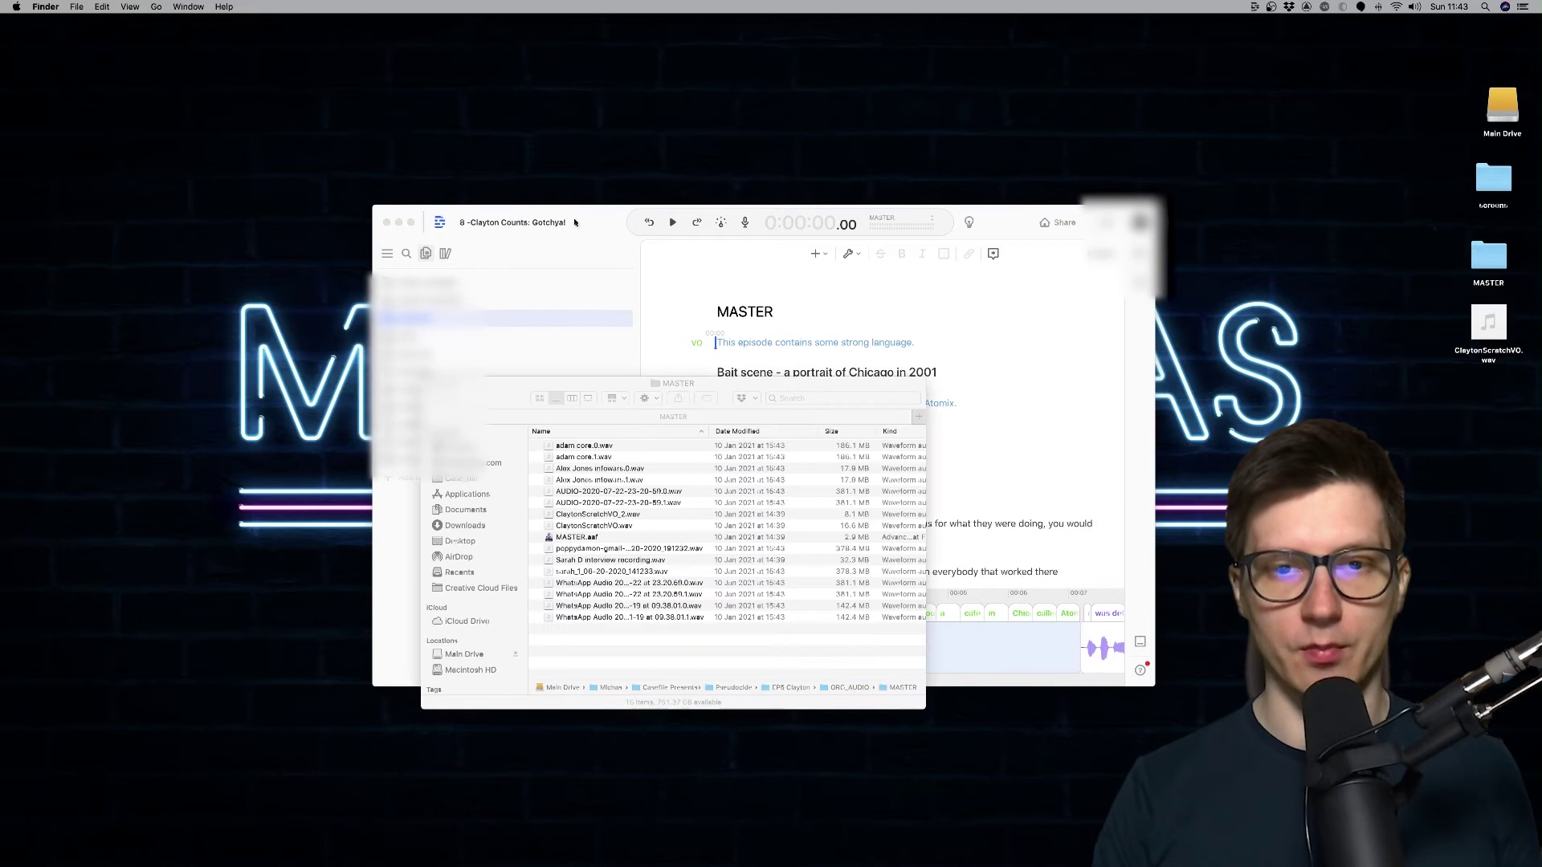
left_click(399, 223)
left_click_drag(550, 418, 655, 270)
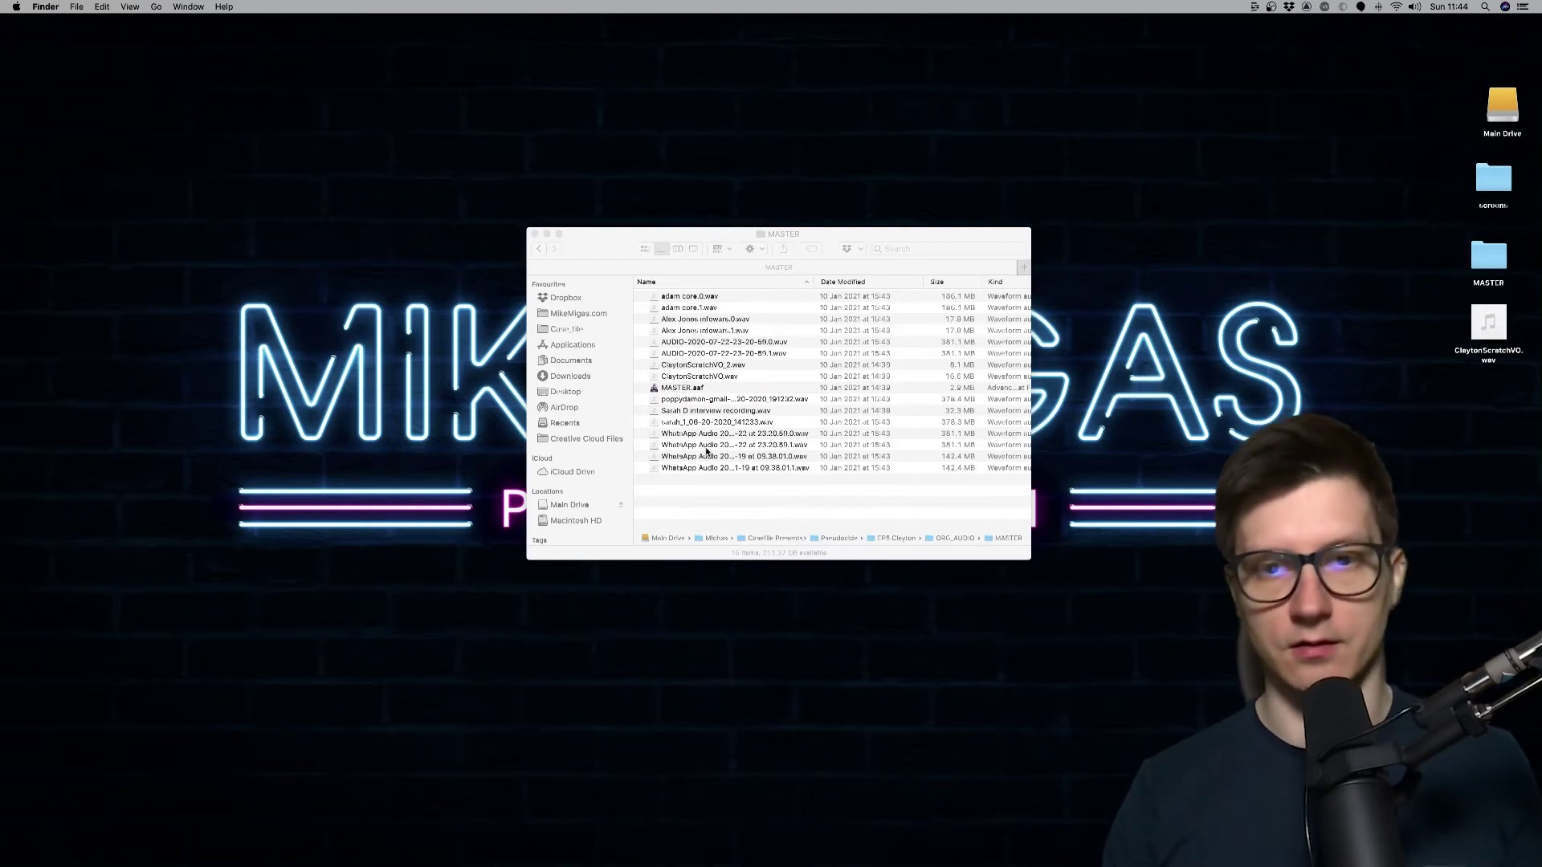
left_click(717, 388)
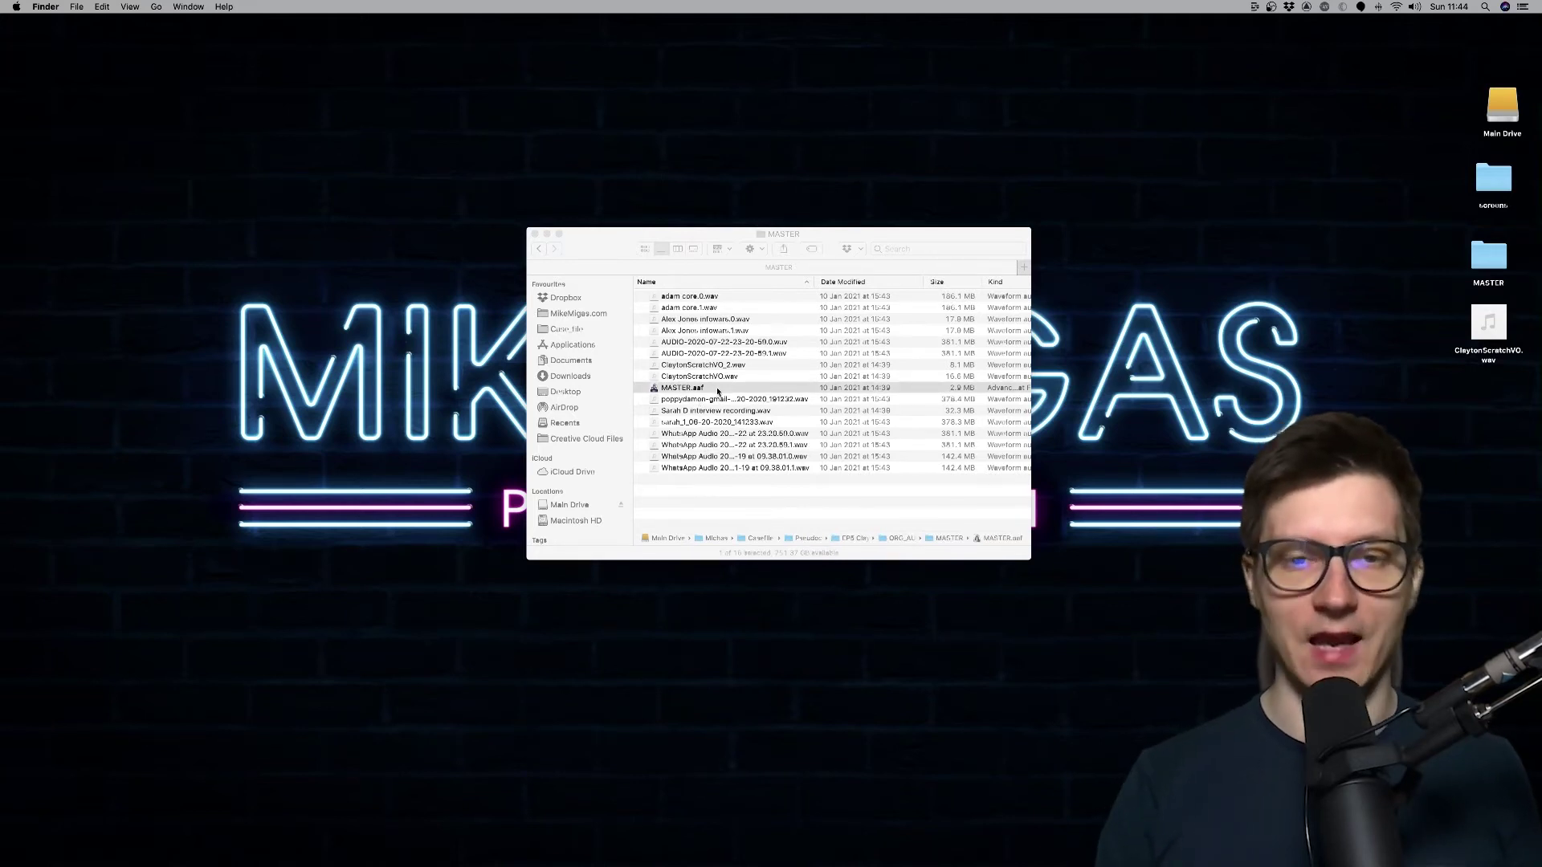
Step: Open MASTER.aaf in Pro Tools, cancel the new-session Dashboard, and select the desktop MASTER folder
double_click(720, 387)
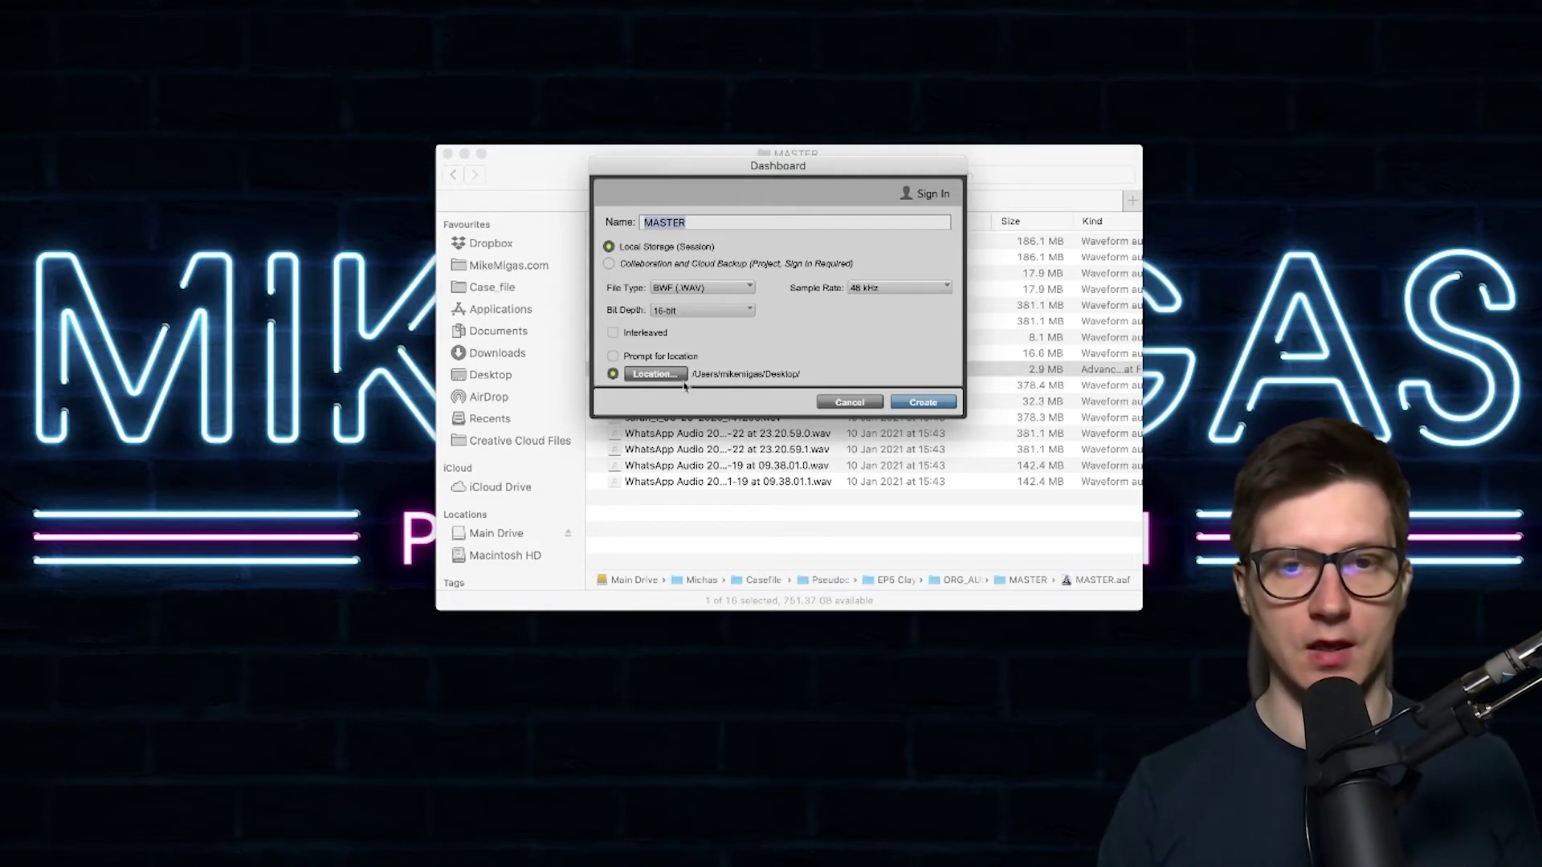
left_click(850, 401)
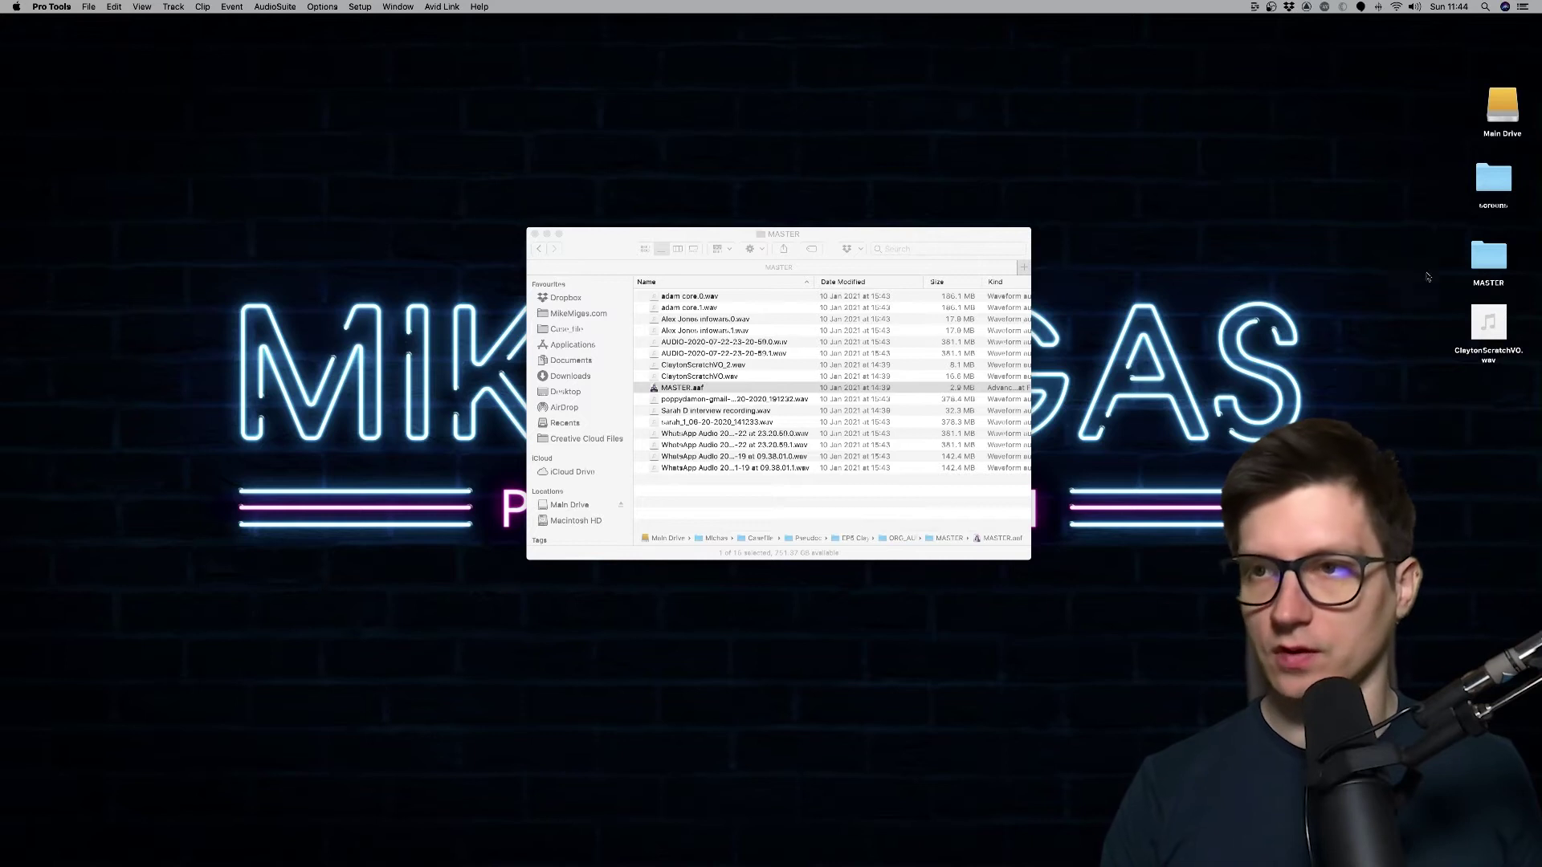
left_click(1485, 253)
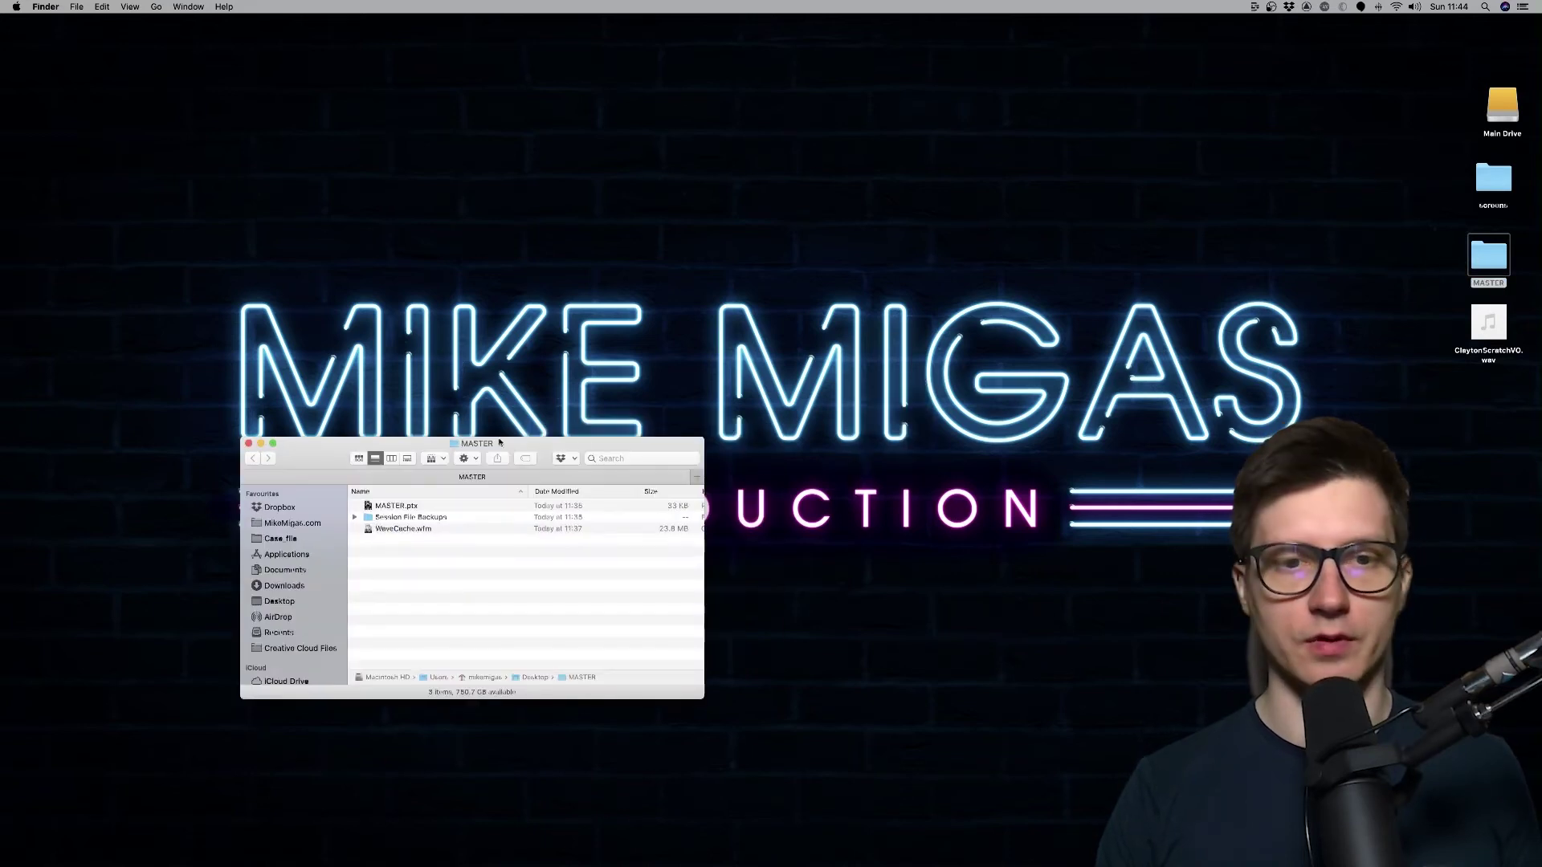
Step: Open MASTER.ptx from the desktop MASTER session folder in Pro Tools
left_click_drag(563, 447, 920, 196)
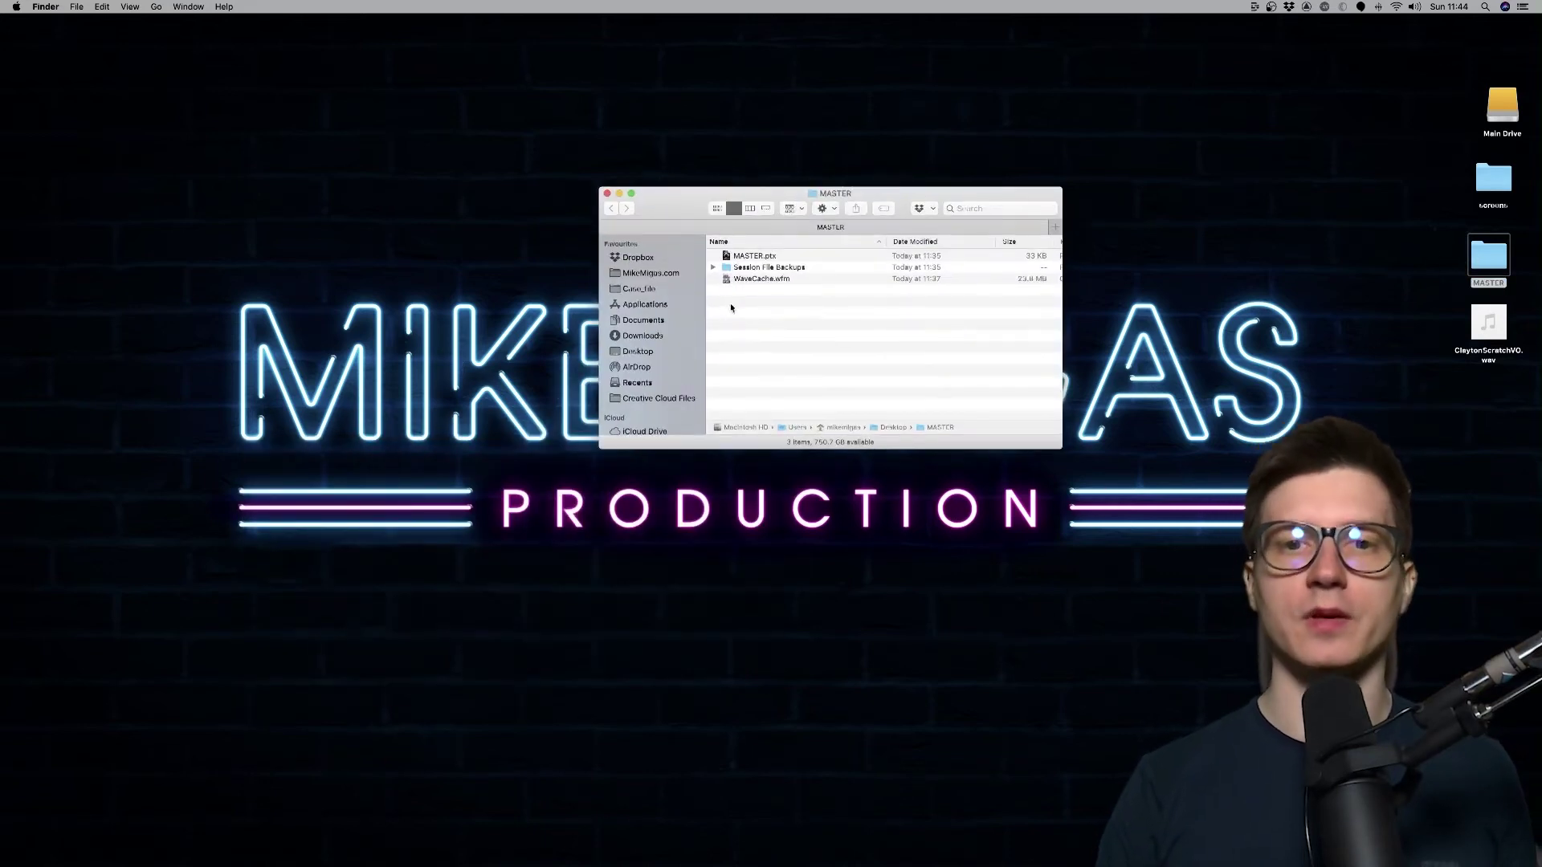
left_click(758, 256)
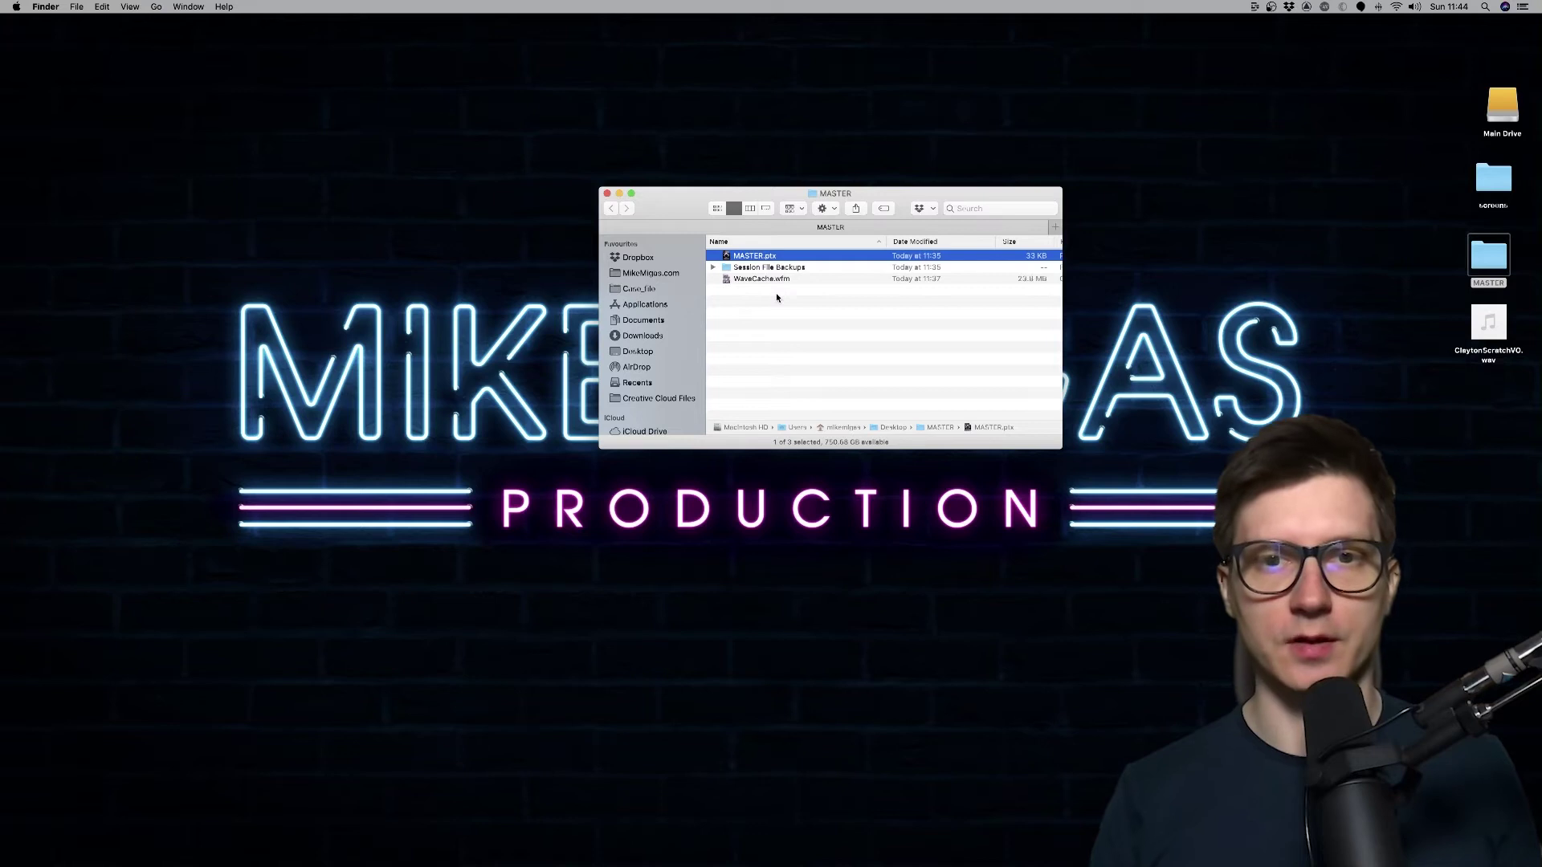
double_click(755, 255)
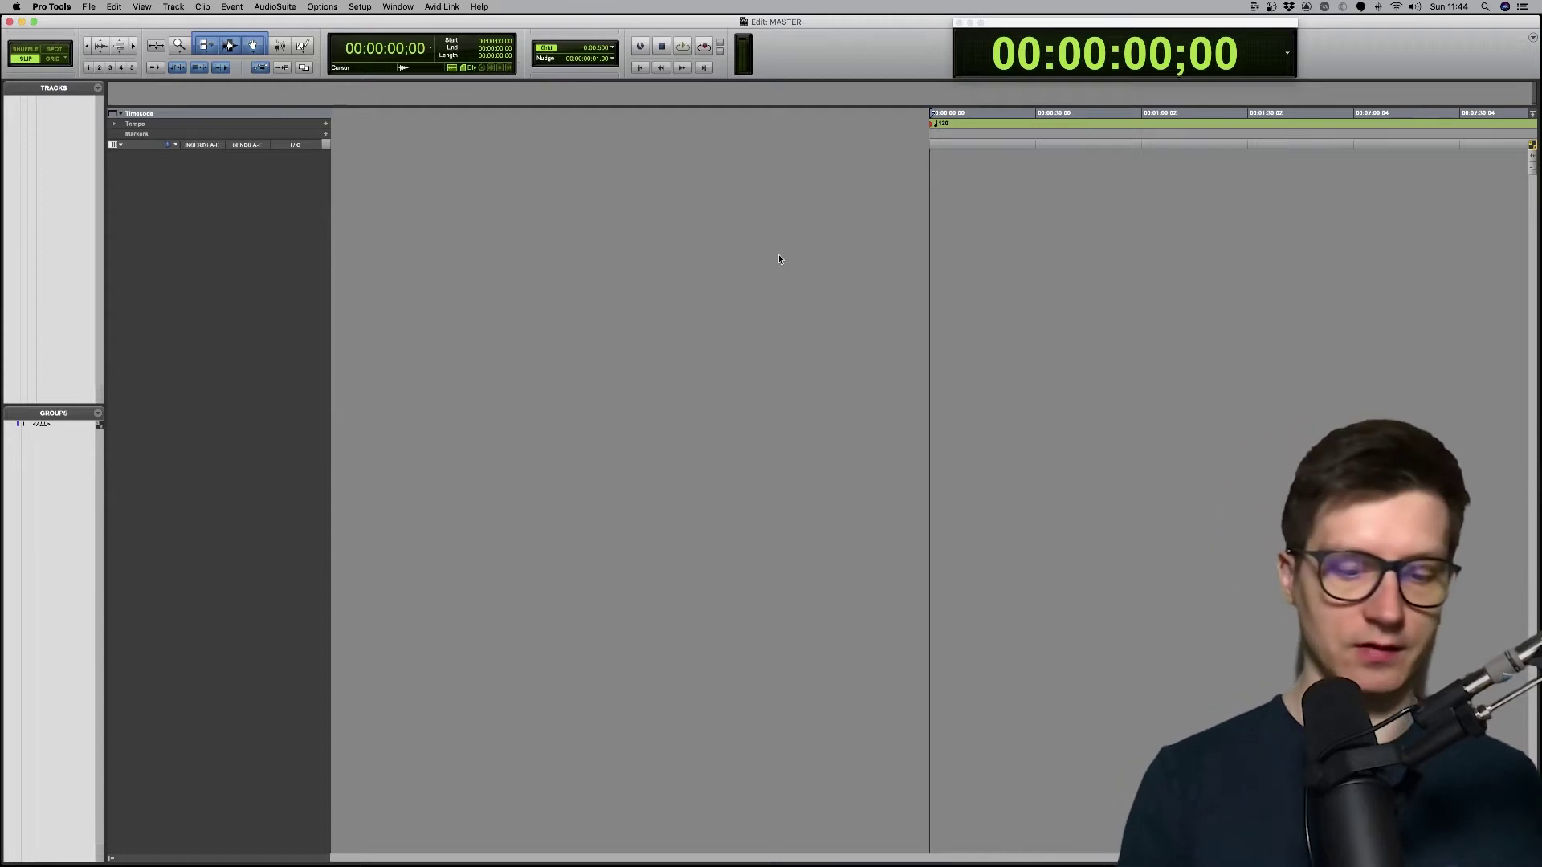
Step: Import the Voiceover tracks from EP5 Clayton/ORG_AUDIO/MASTER/MASTER.aaf into the session
key("alt+shift+i")
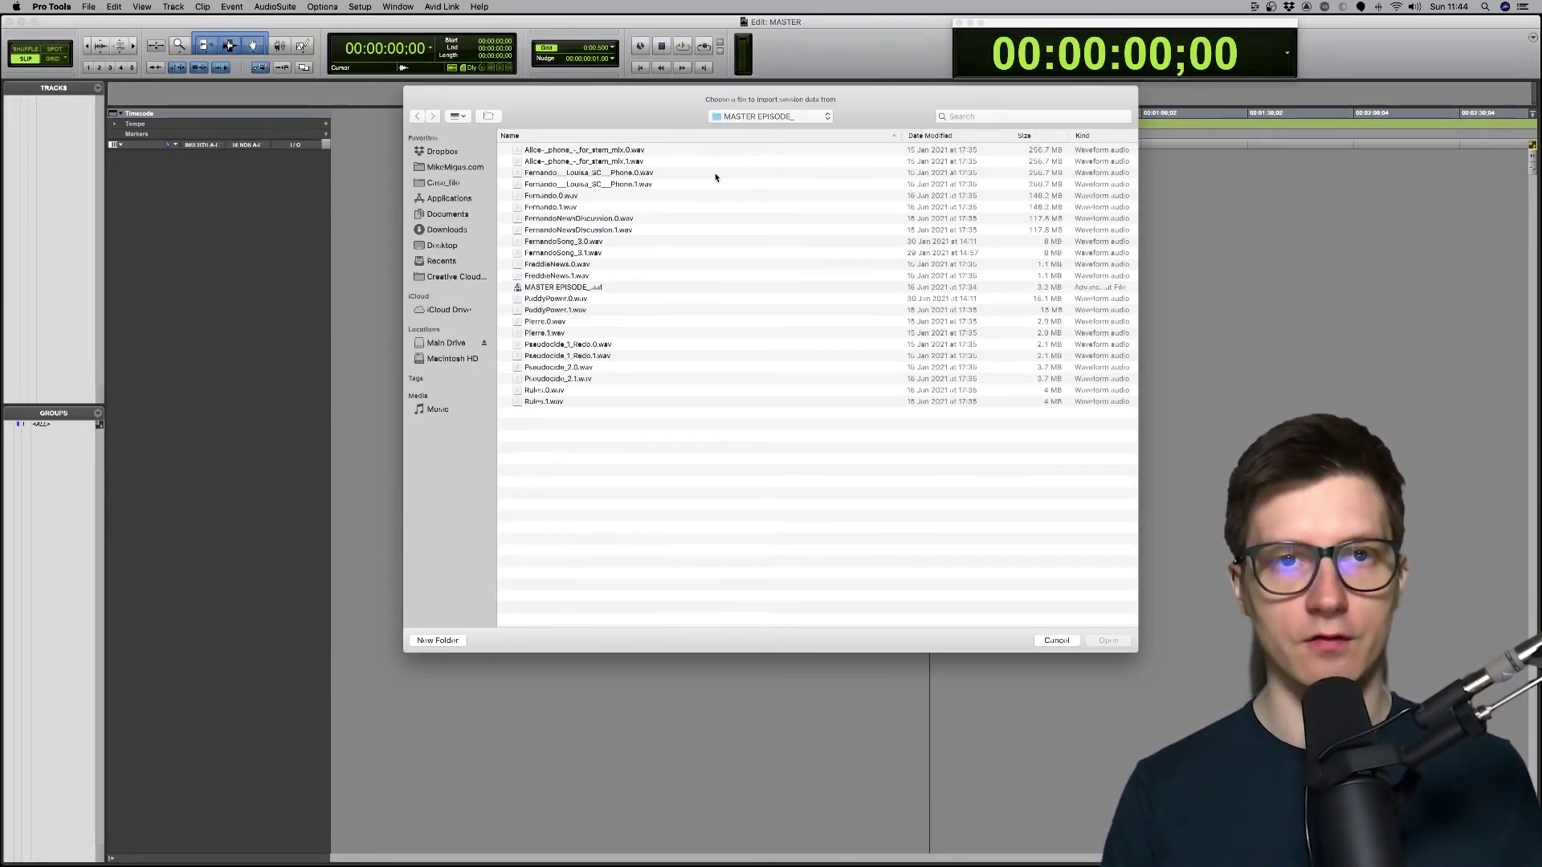
left_click(509, 151)
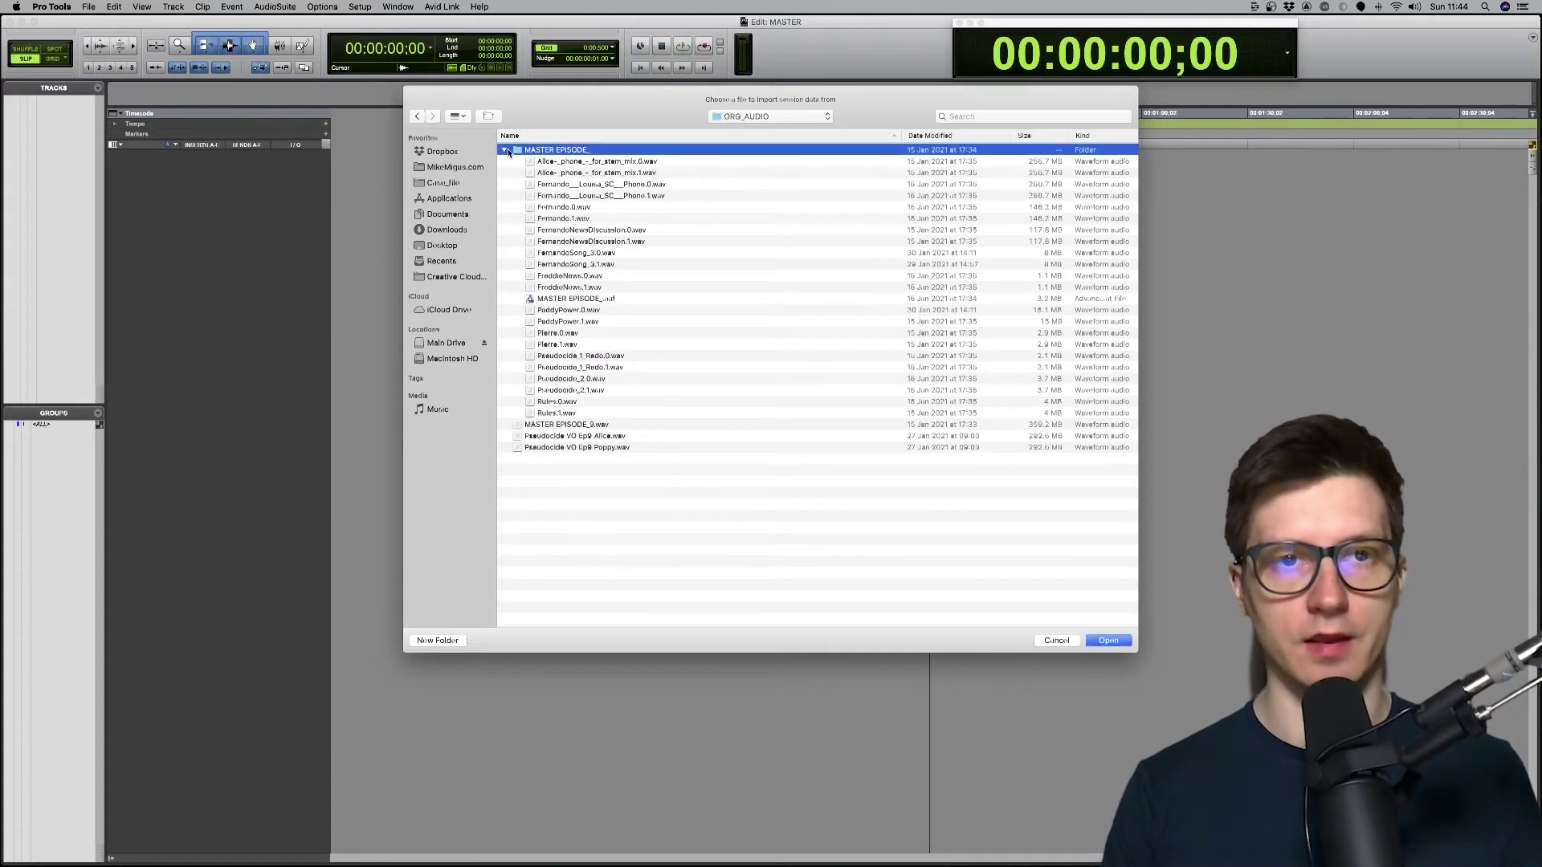
key("super+Up")
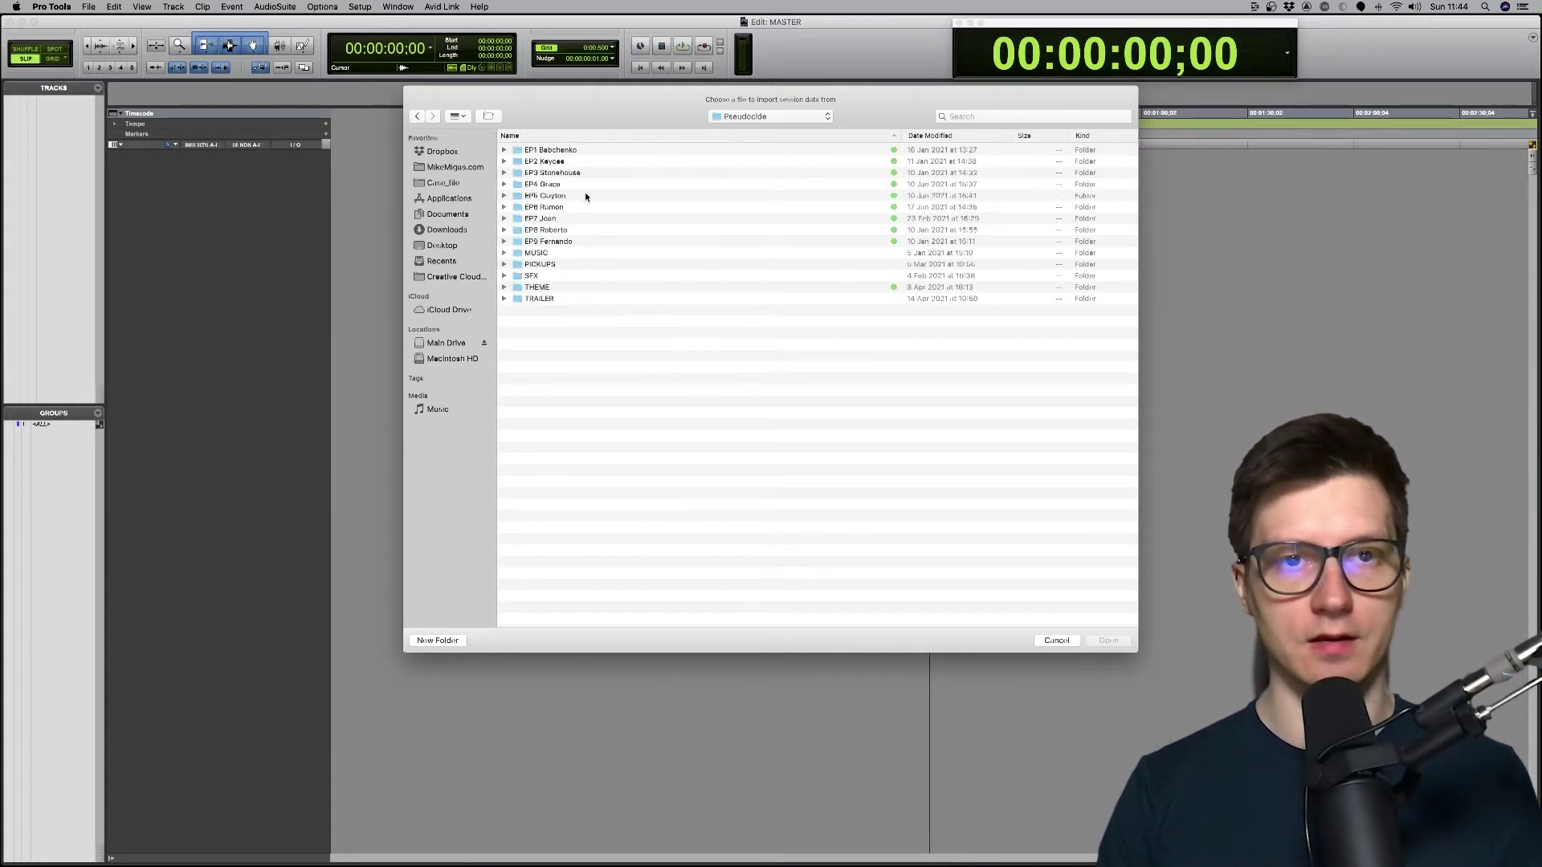
double_click(585, 197)
double_click(567, 161)
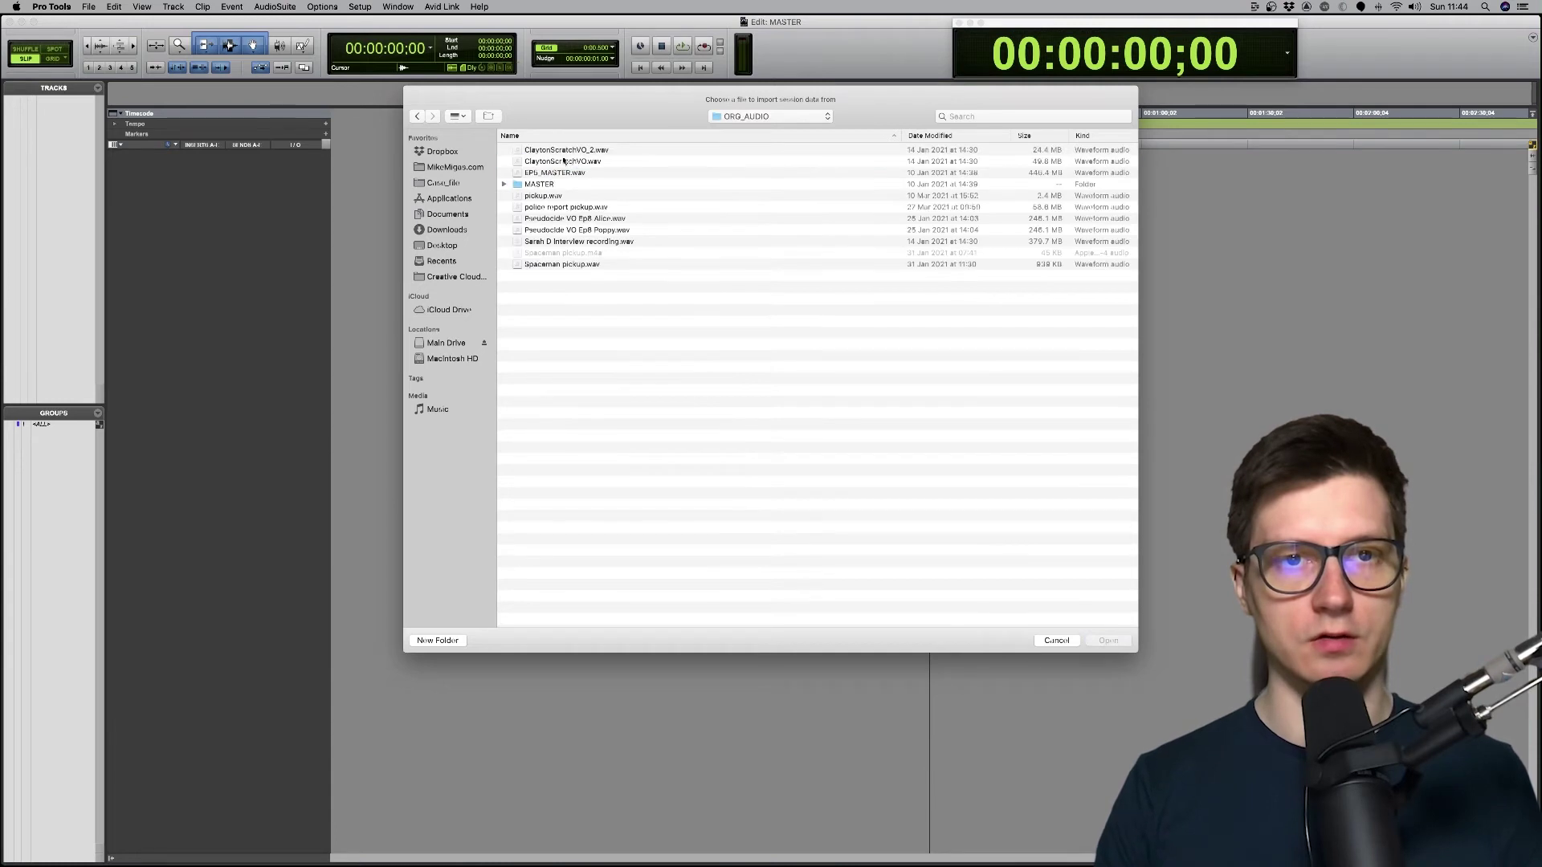
double_click(558, 184)
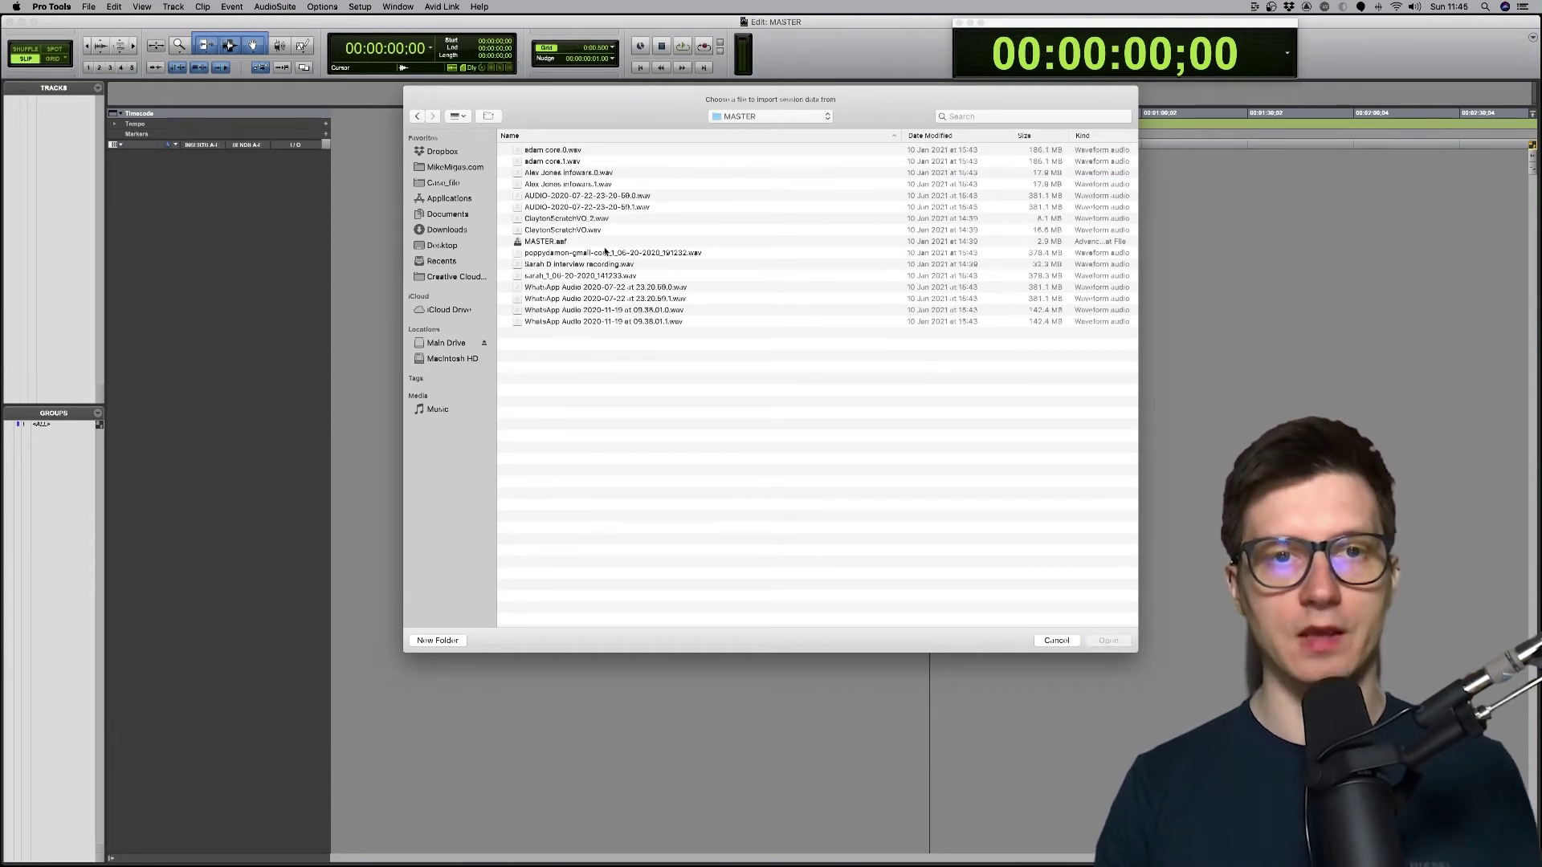
double_click(604, 242)
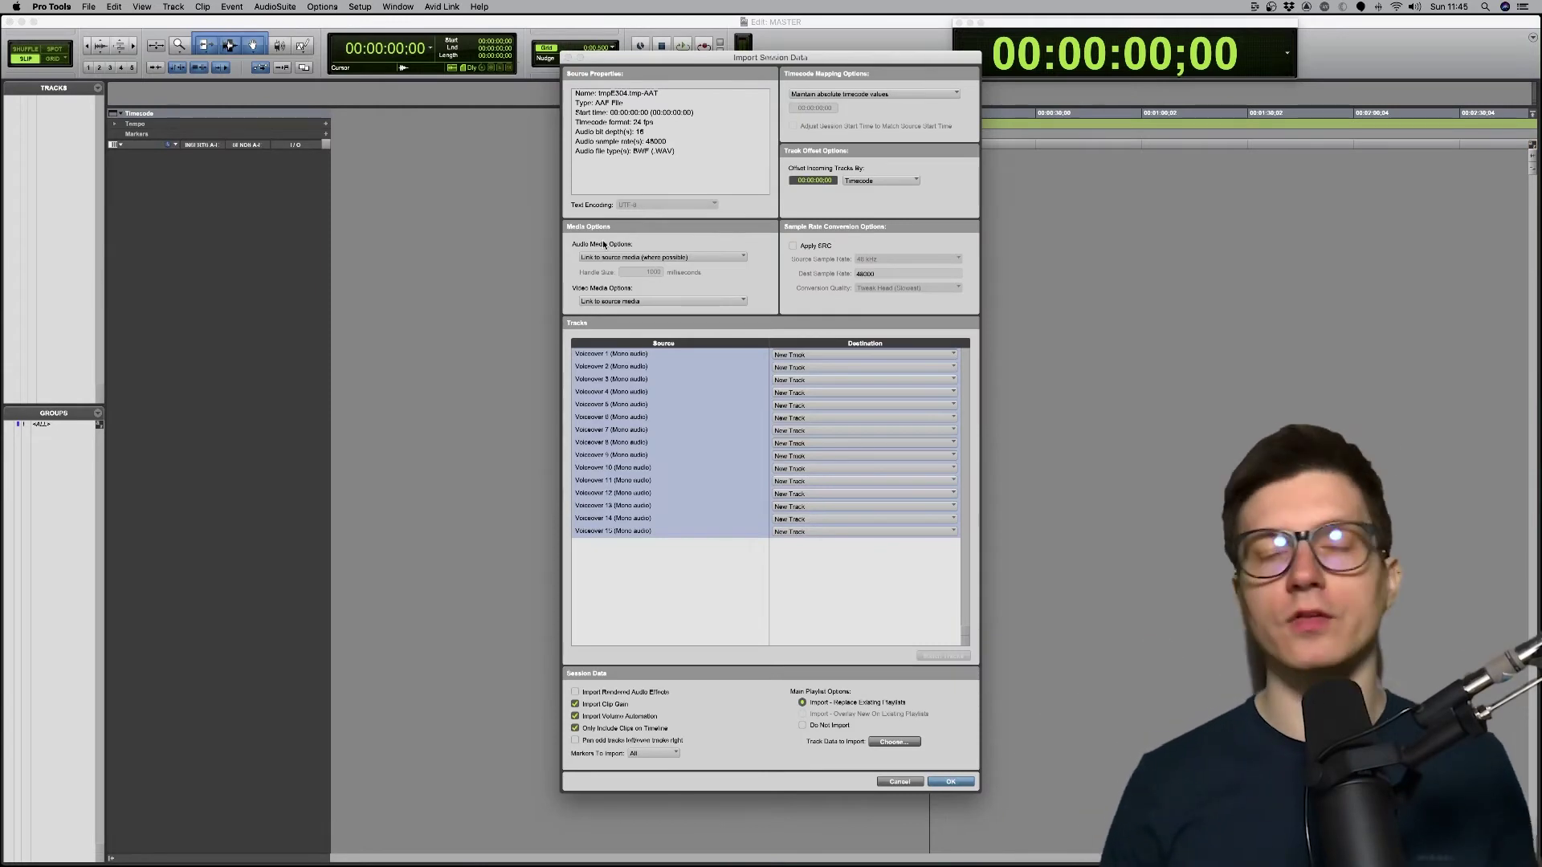
key("Return")
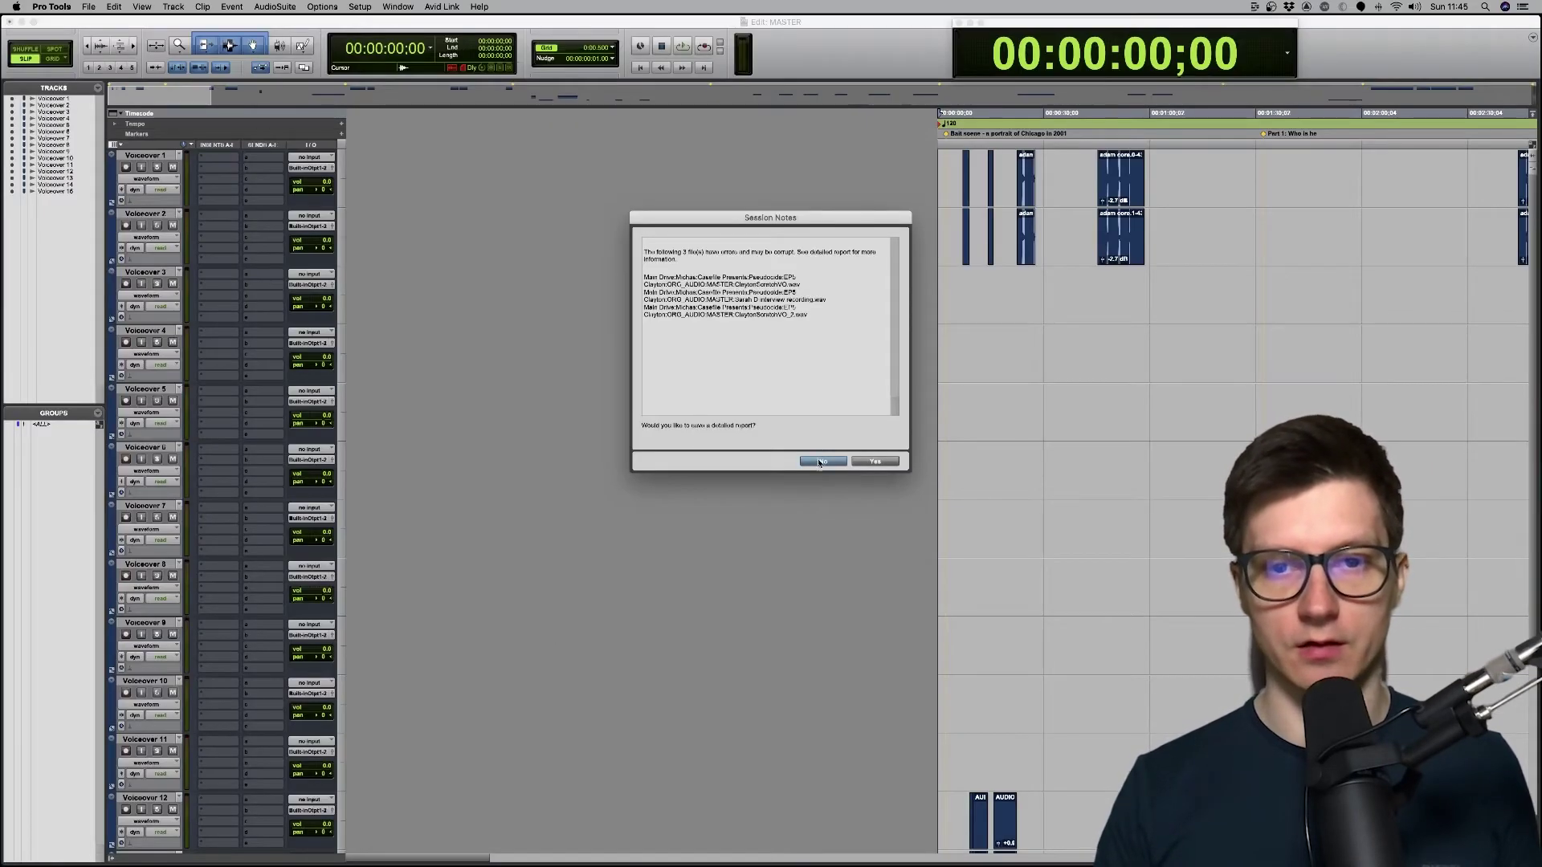
Step: Skip the session notes, choose Manually Find & Relink, minimize the Relink window, and shrink all tracks
left_click(871, 461)
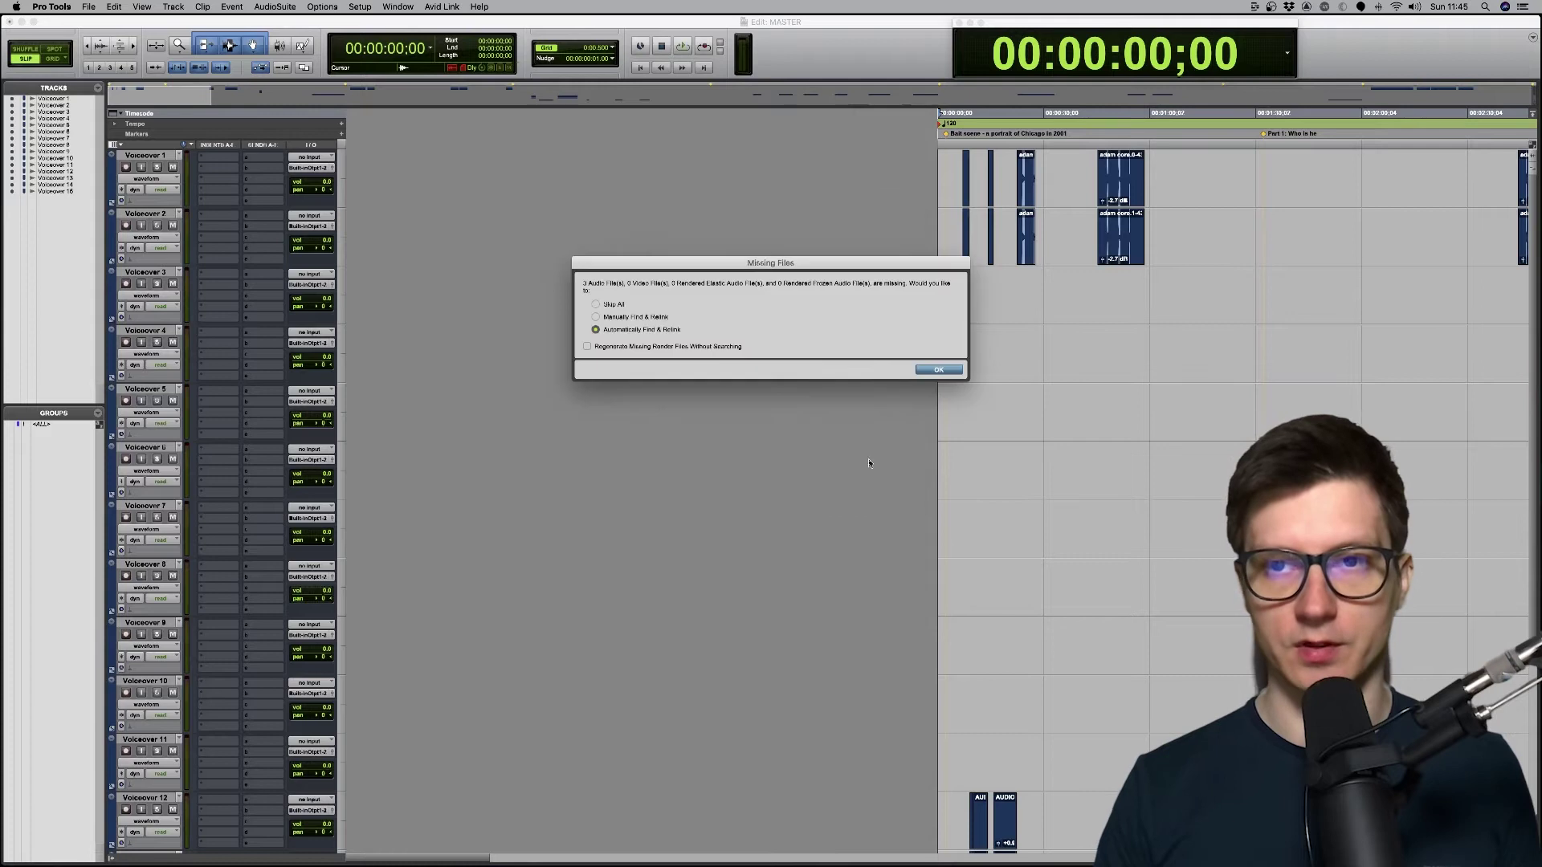
left_click(639, 316)
key("Return")
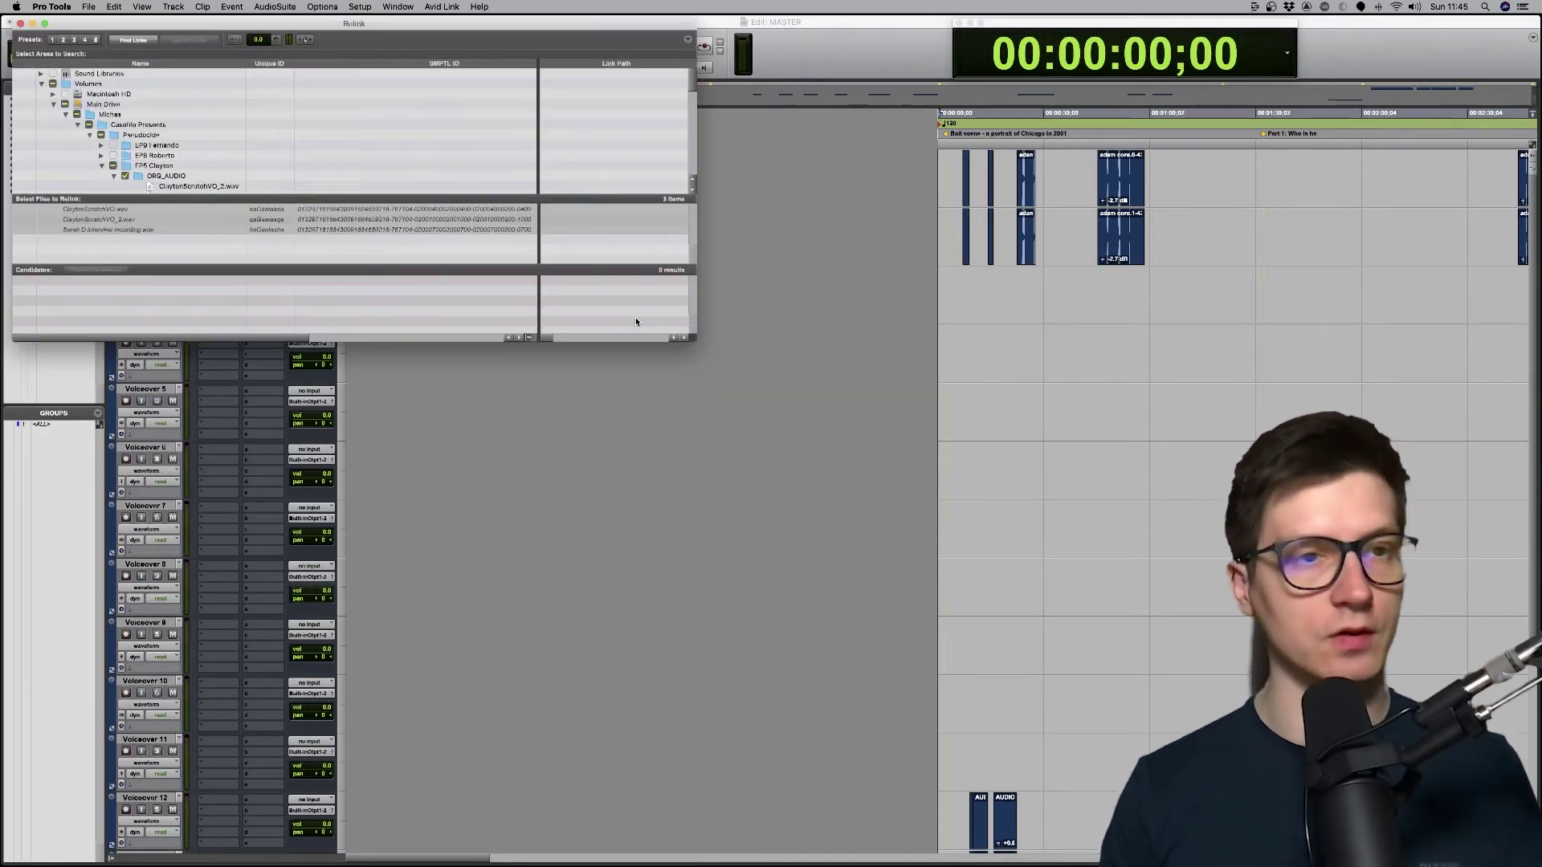
left_click_drag(476, 25, 835, 128)
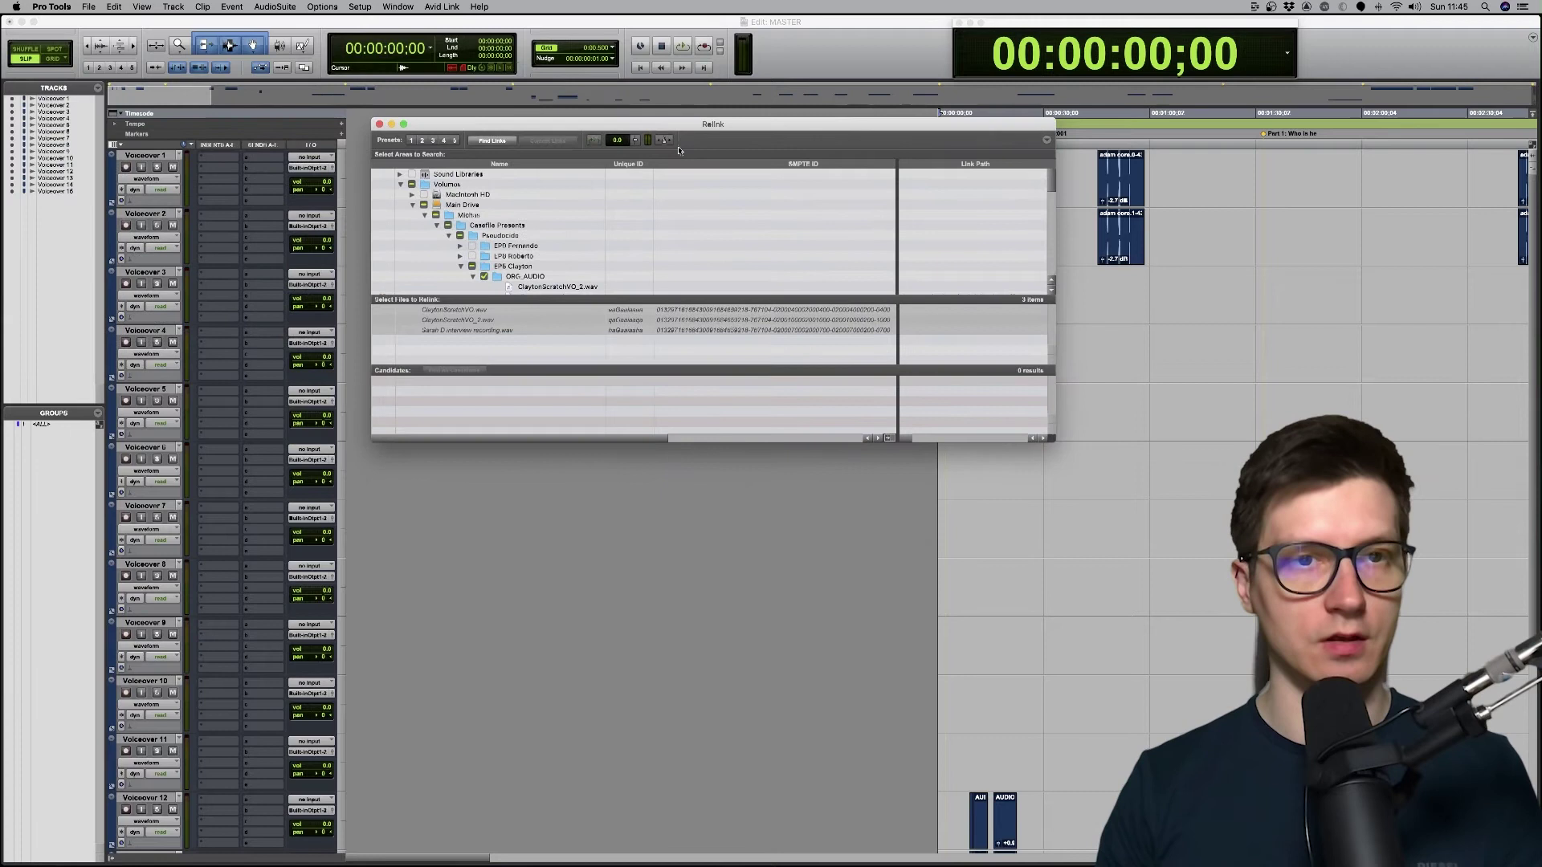
left_click(391, 125)
left_click(150, 216, "alt")
key("ctrl+Down")
key("ctrl+Down")
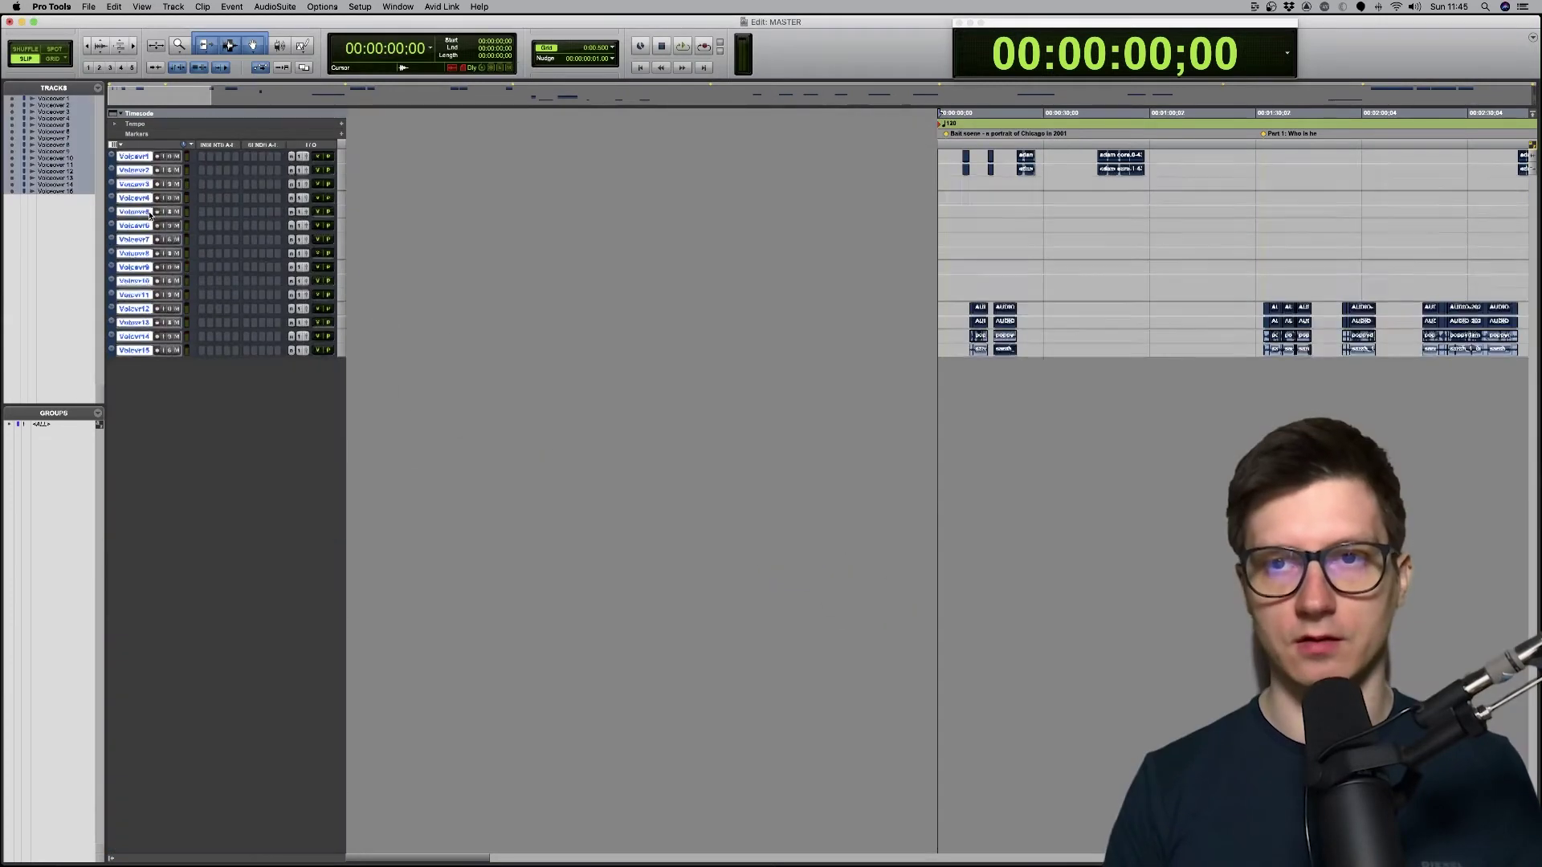
Step: Zoom to Voiceover 12 at 1:32;09 and make Voiceover 12–15 taller
key("super+bracketleft")
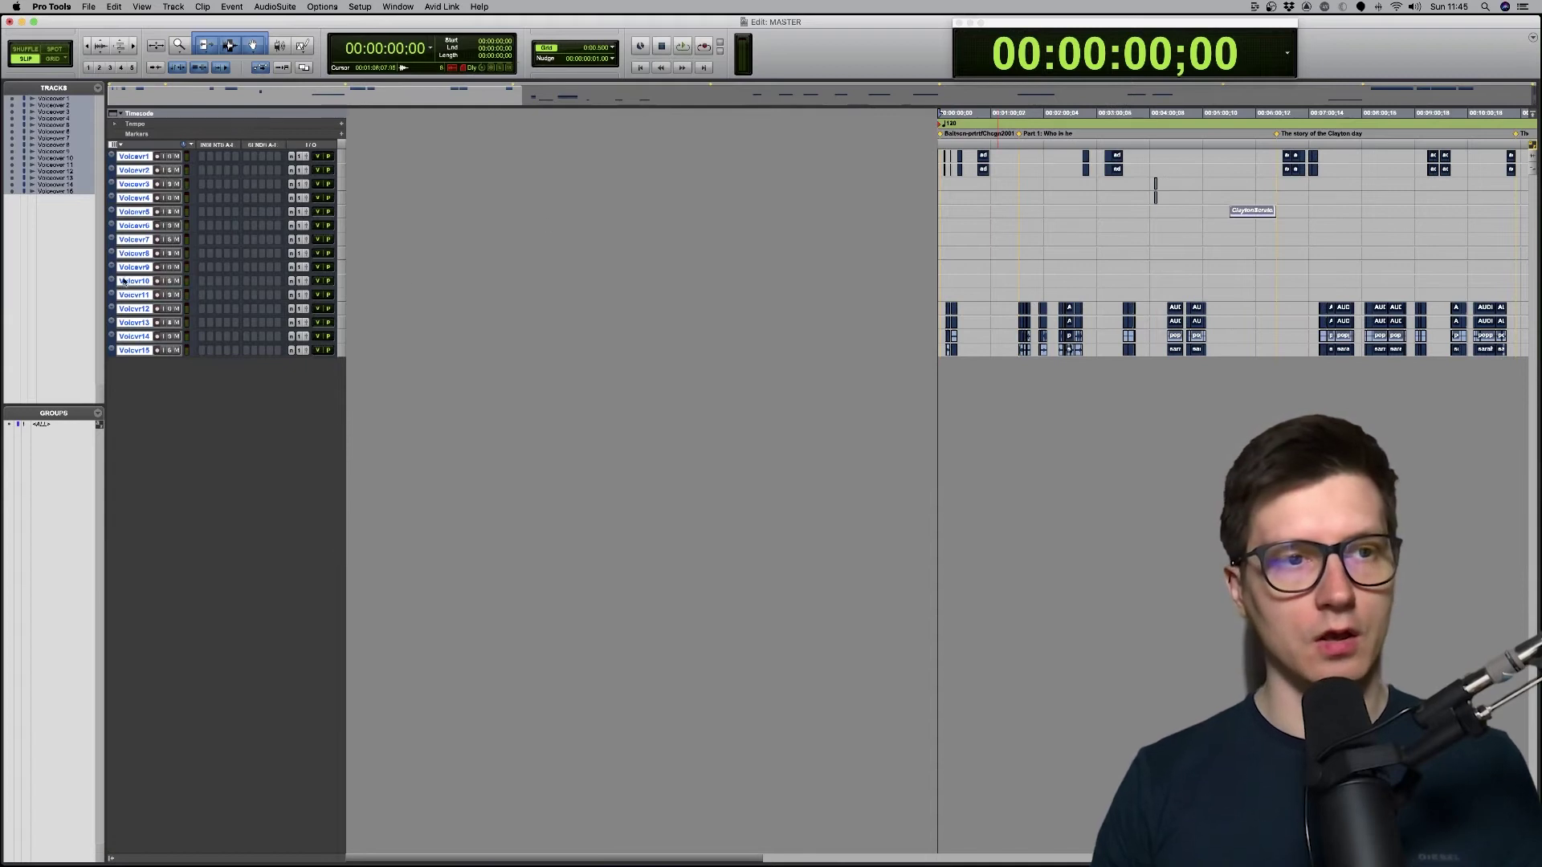
left_click(1145, 455)
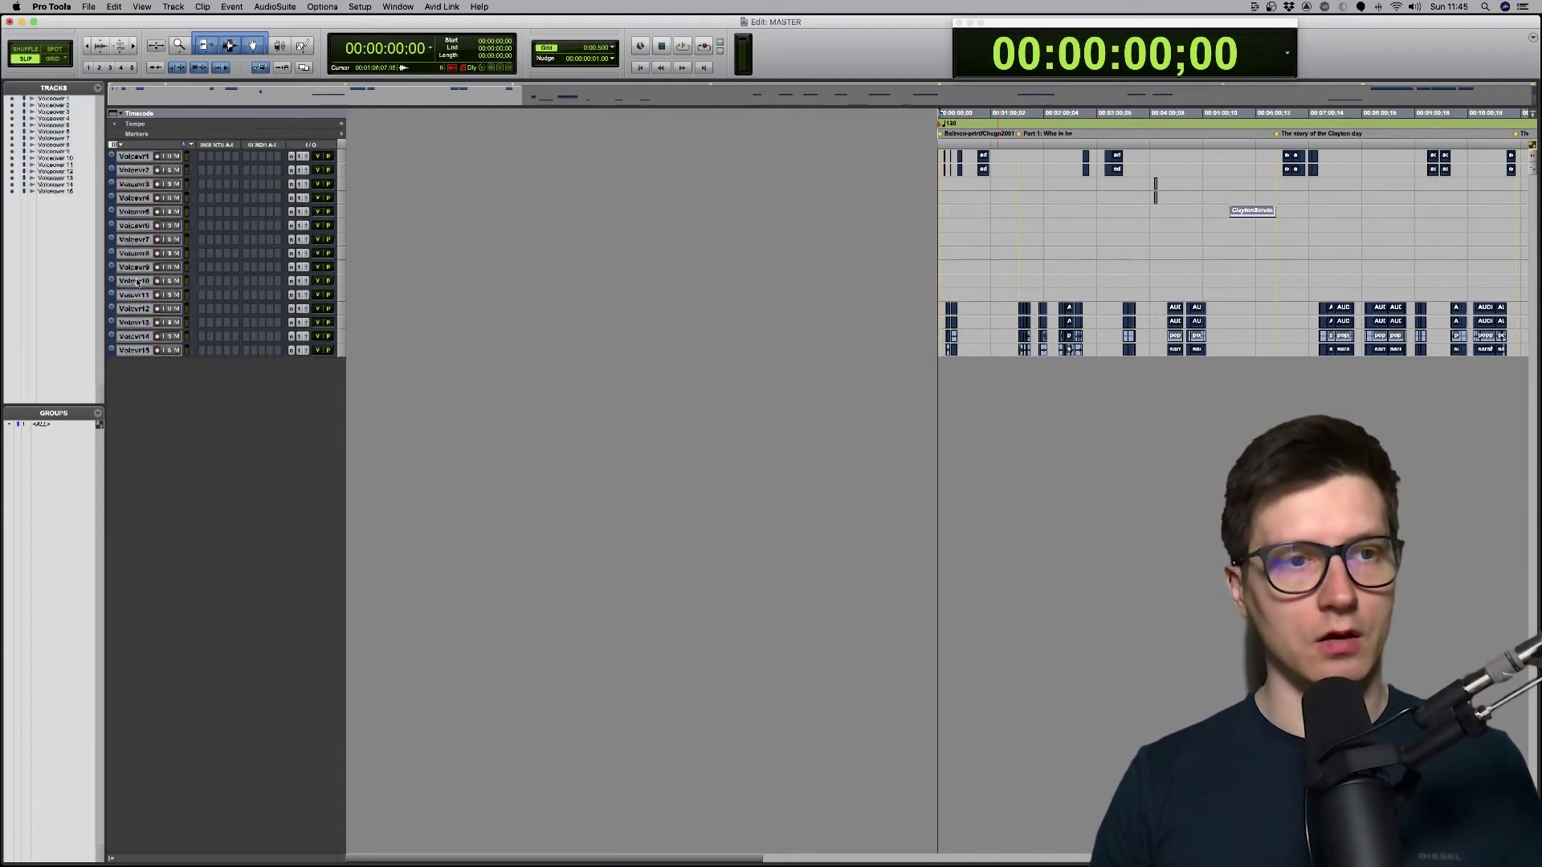
left_click(1020, 308)
key("super+bracketright")
key("super+bracketright")
key("super+bracketright")
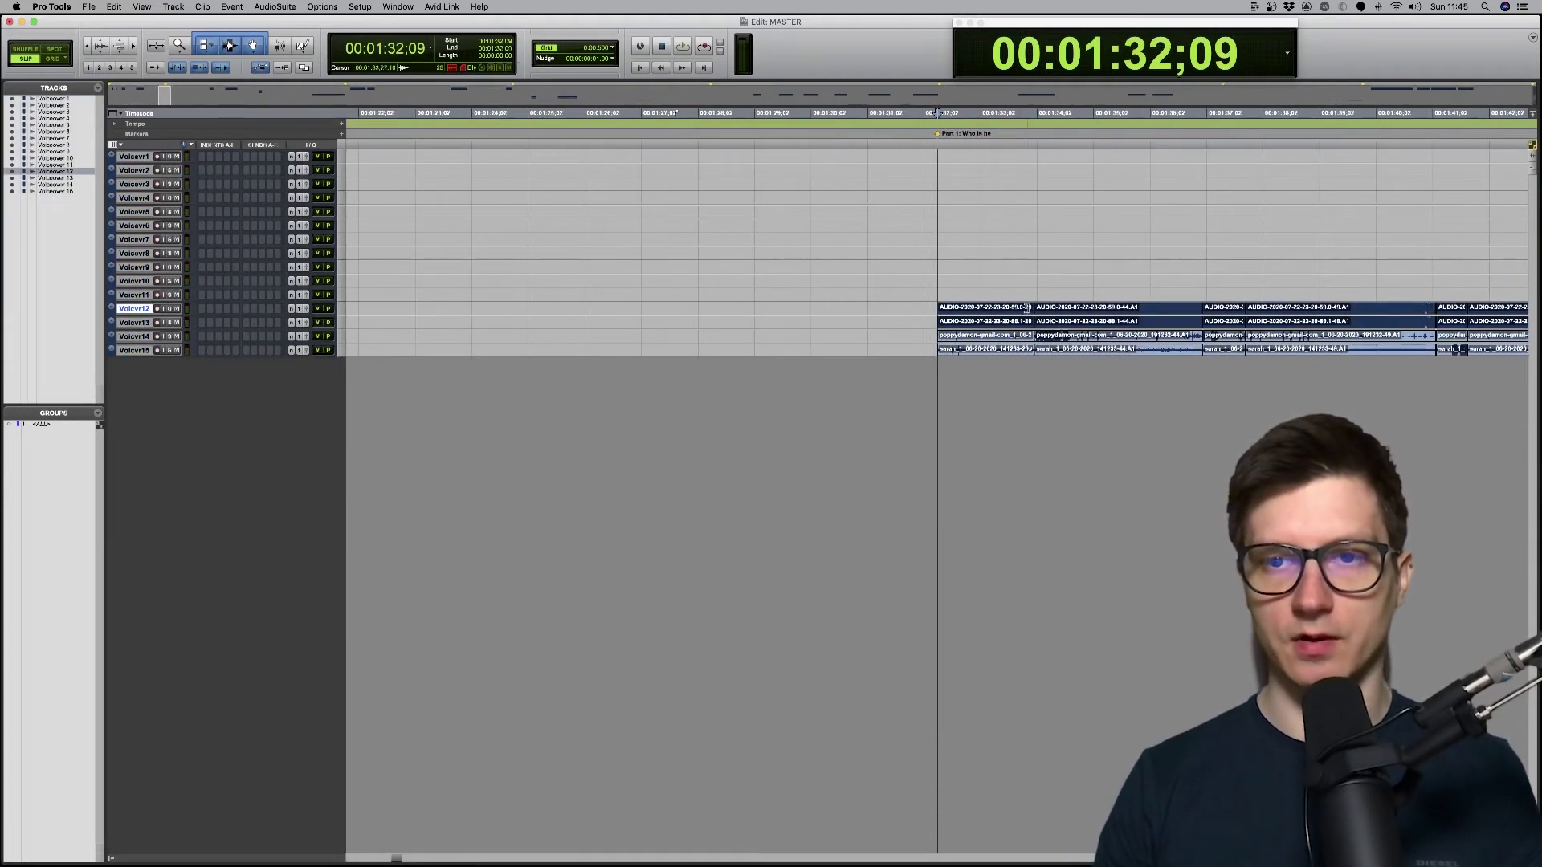
scroll(1080, 315, "right", 5)
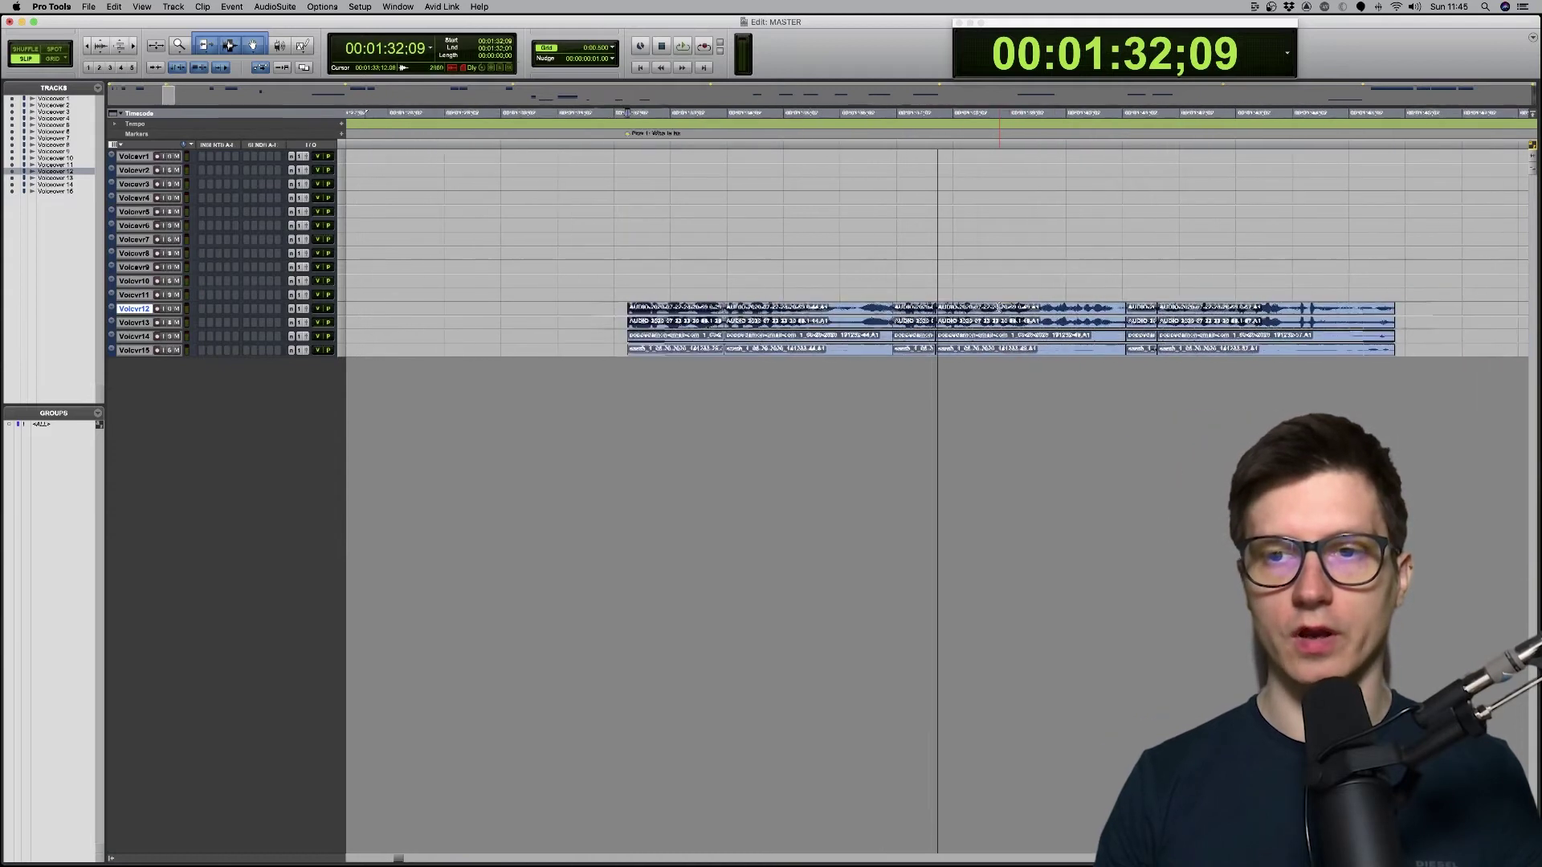
left_click(134, 350, "shift")
key("ctrl+Up")
key("Up")
key("Up")
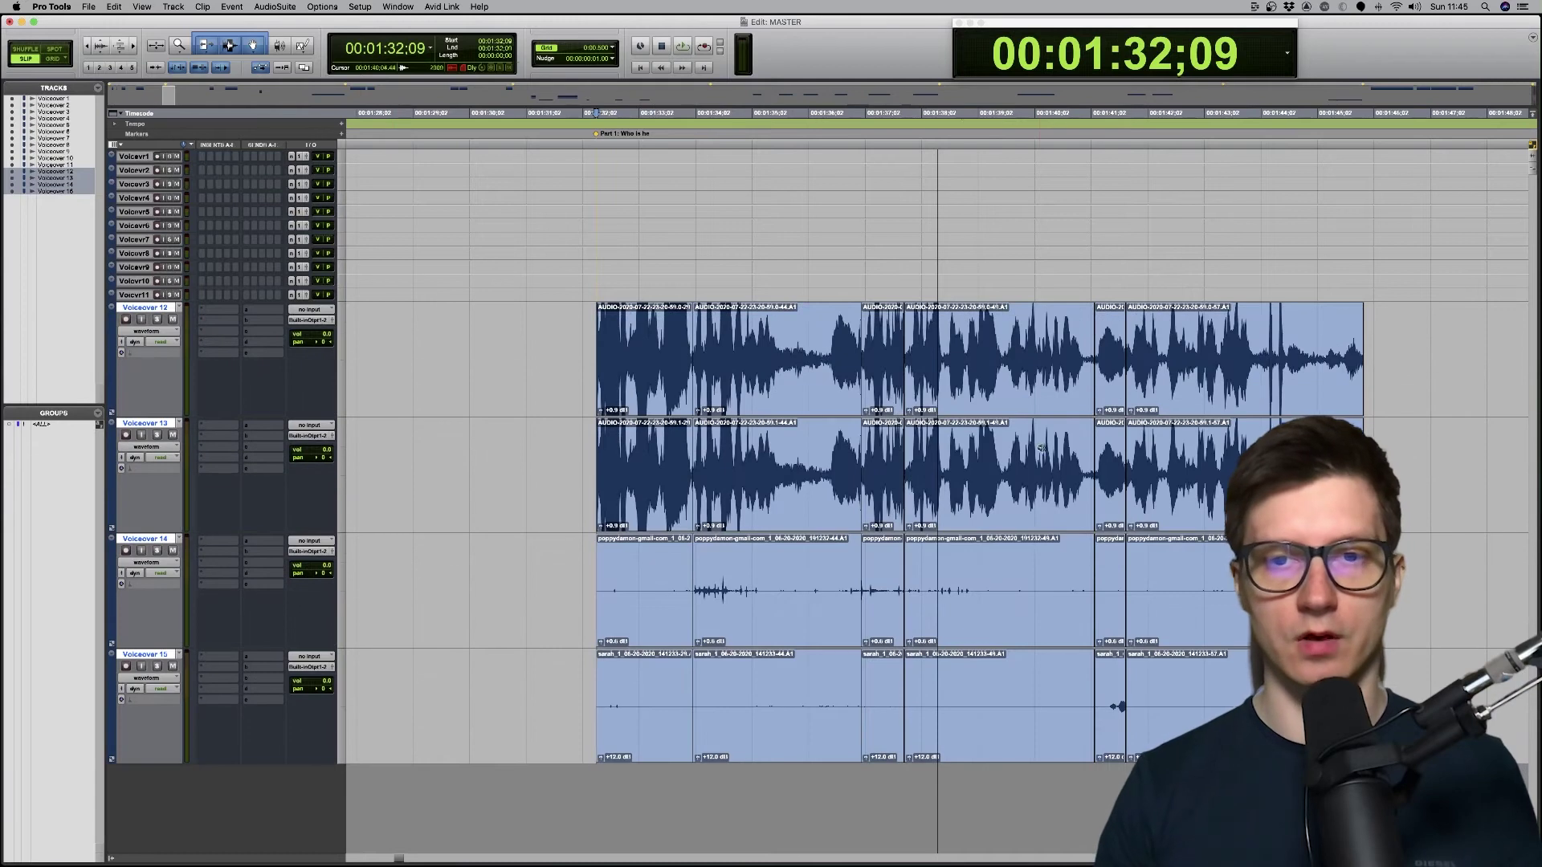
key("super+alt+bracketleft")
Step: Inspect clip ranges on Voiceover 13–15 around 1:30–1:52, then shrink Voiceover 12–15 back to mini
left_click(1124, 514)
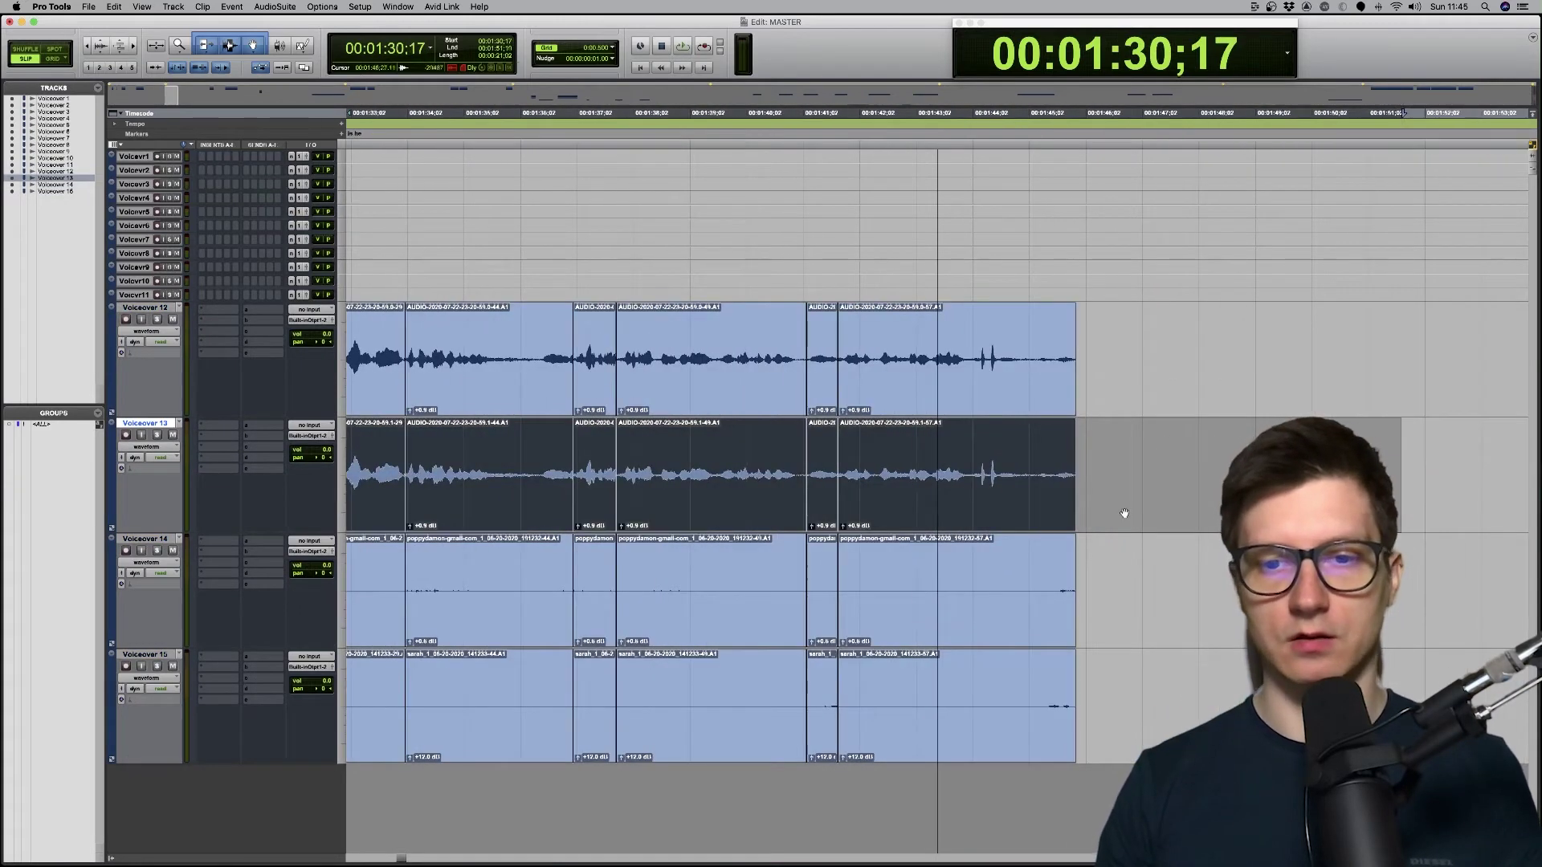
key("super+alt+bracketright")
key("super+bracketleft")
left_click_drag(567, 592, 818, 554)
scroll(1149, 743, "right", 5)
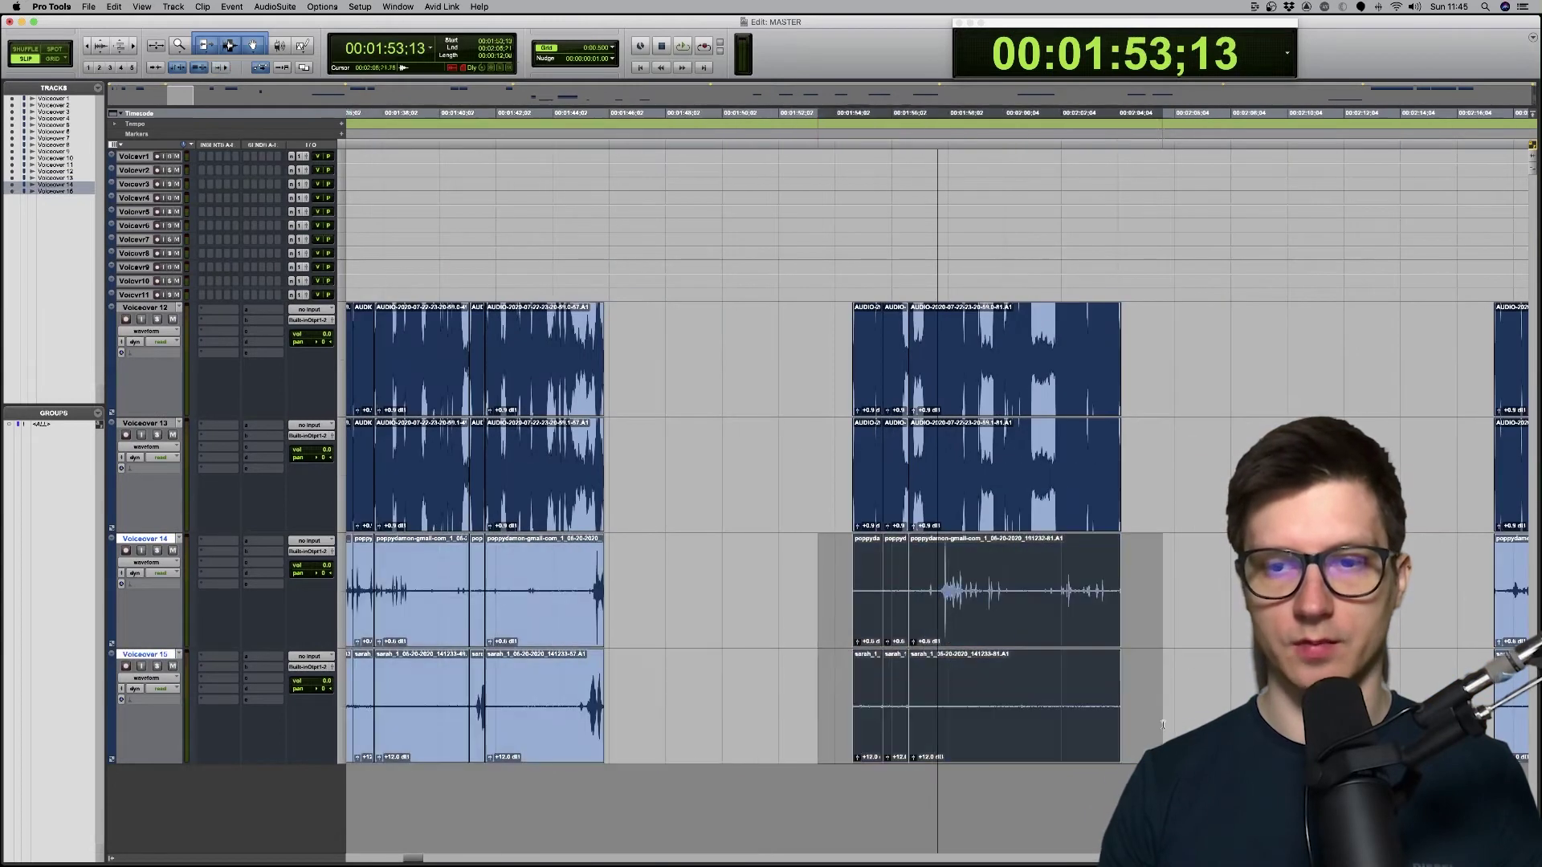
left_click_drag(783, 434, 1233, 498)
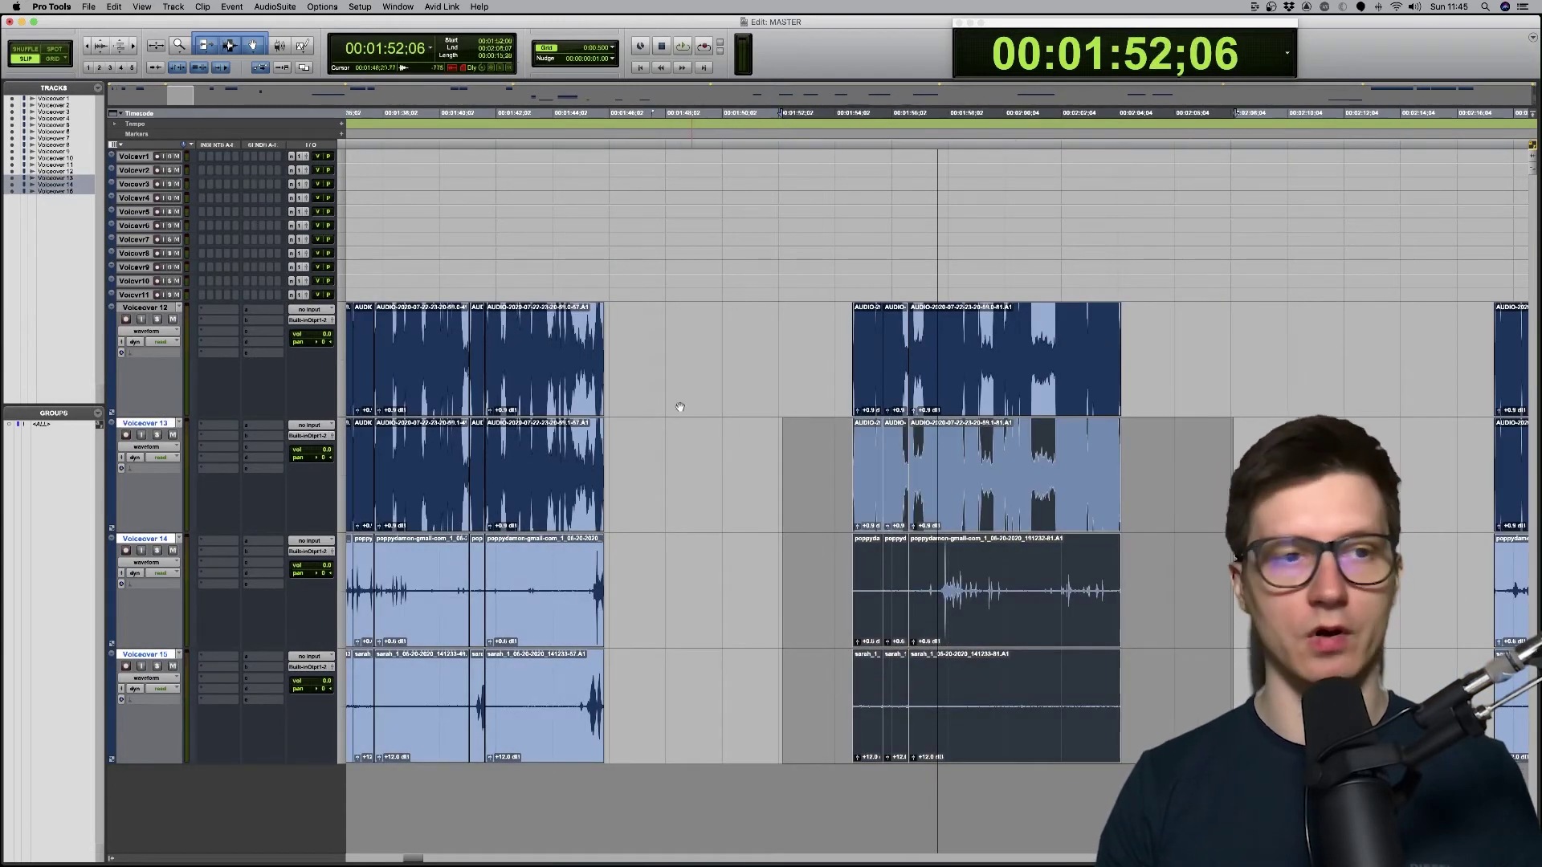
left_click(153, 309)
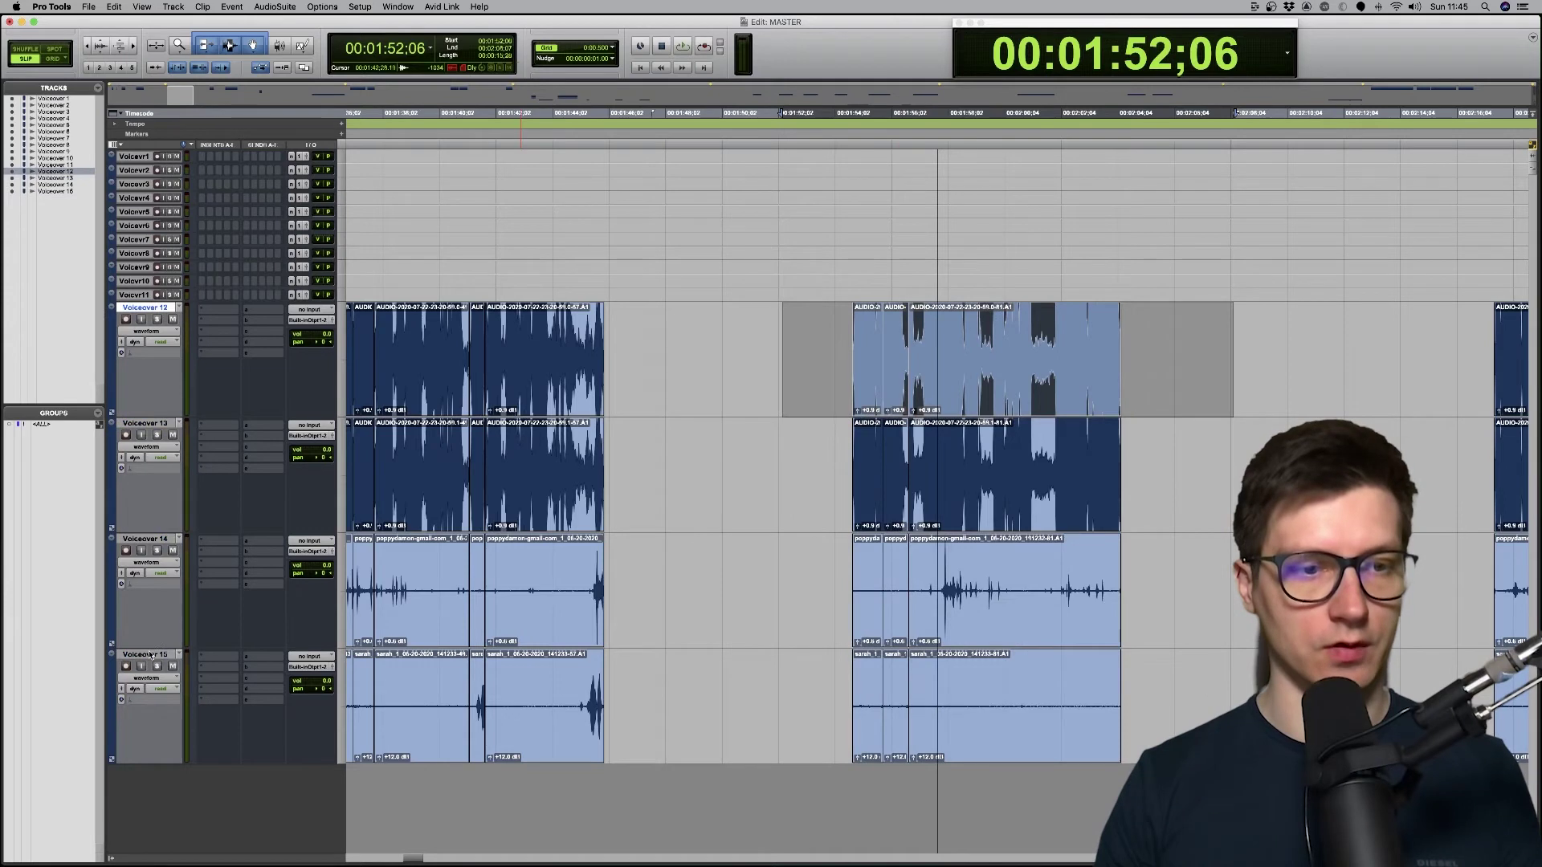
left_click(149, 654, "shift")
key("ctrl+Down")
key("ctrl+Down")
key("ctrl+Down")
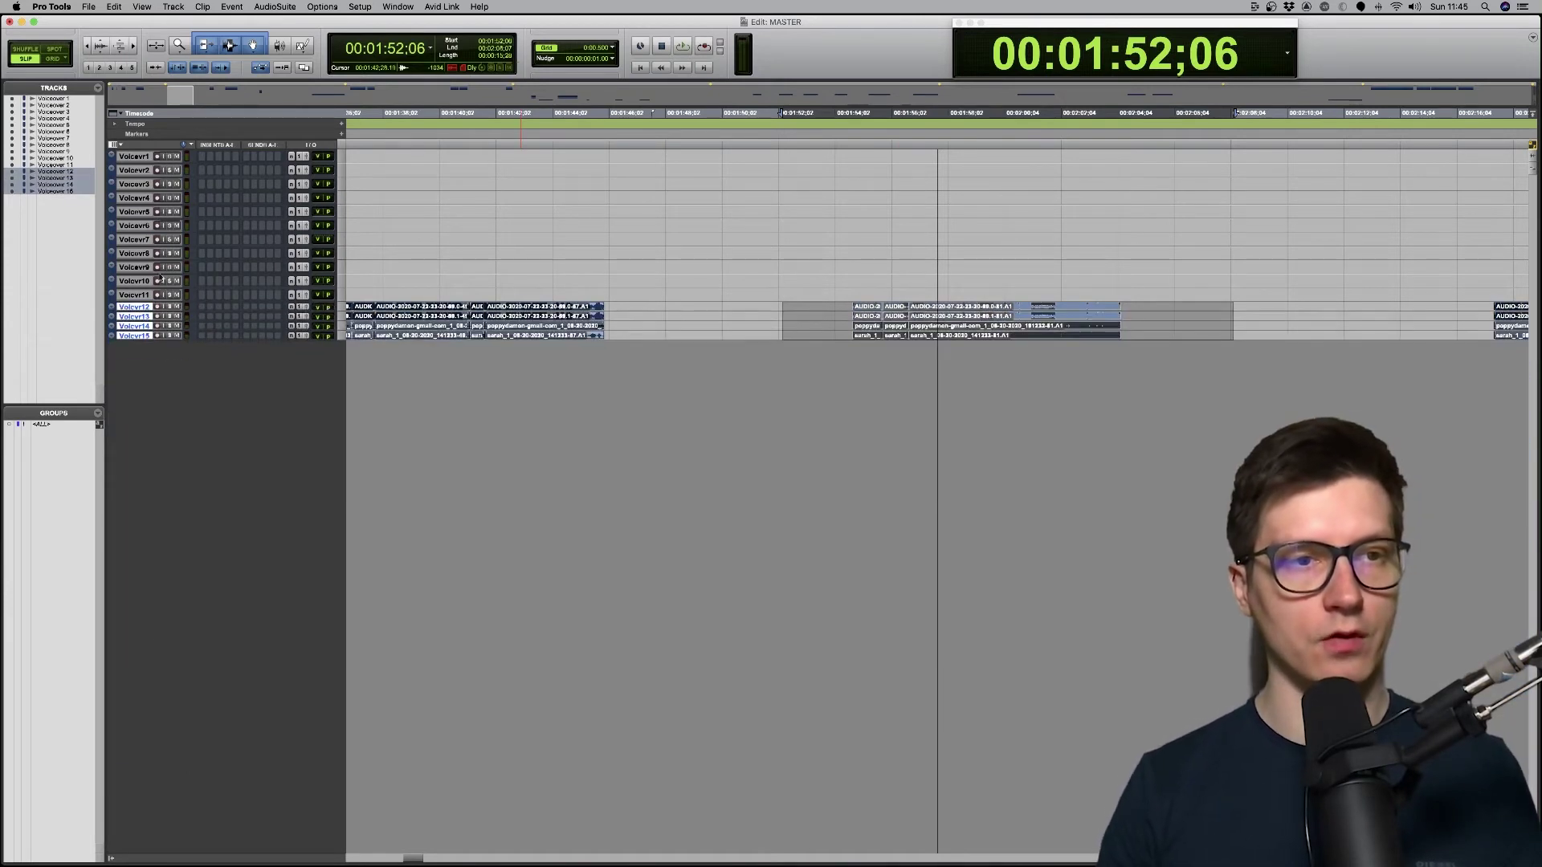
Step: Set all tracks to medium height and zoom out to the whole session
left_click(142, 255, "alt")
left_click(342, 255)
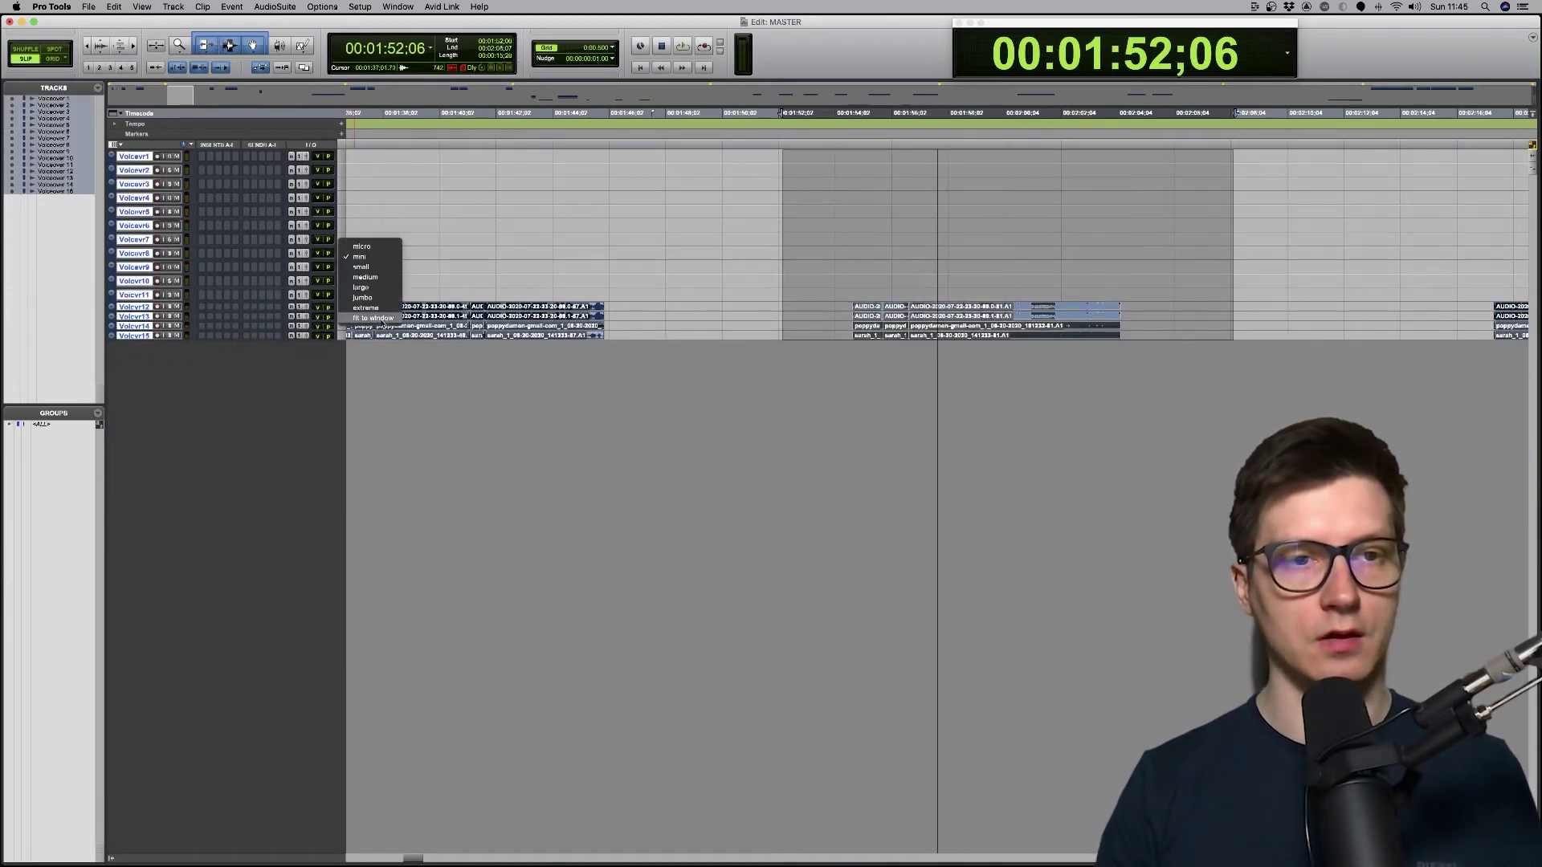
left_click(370, 279)
left_click(142, 296, "alt")
key("r")
key("r")
key("r")
key("r")
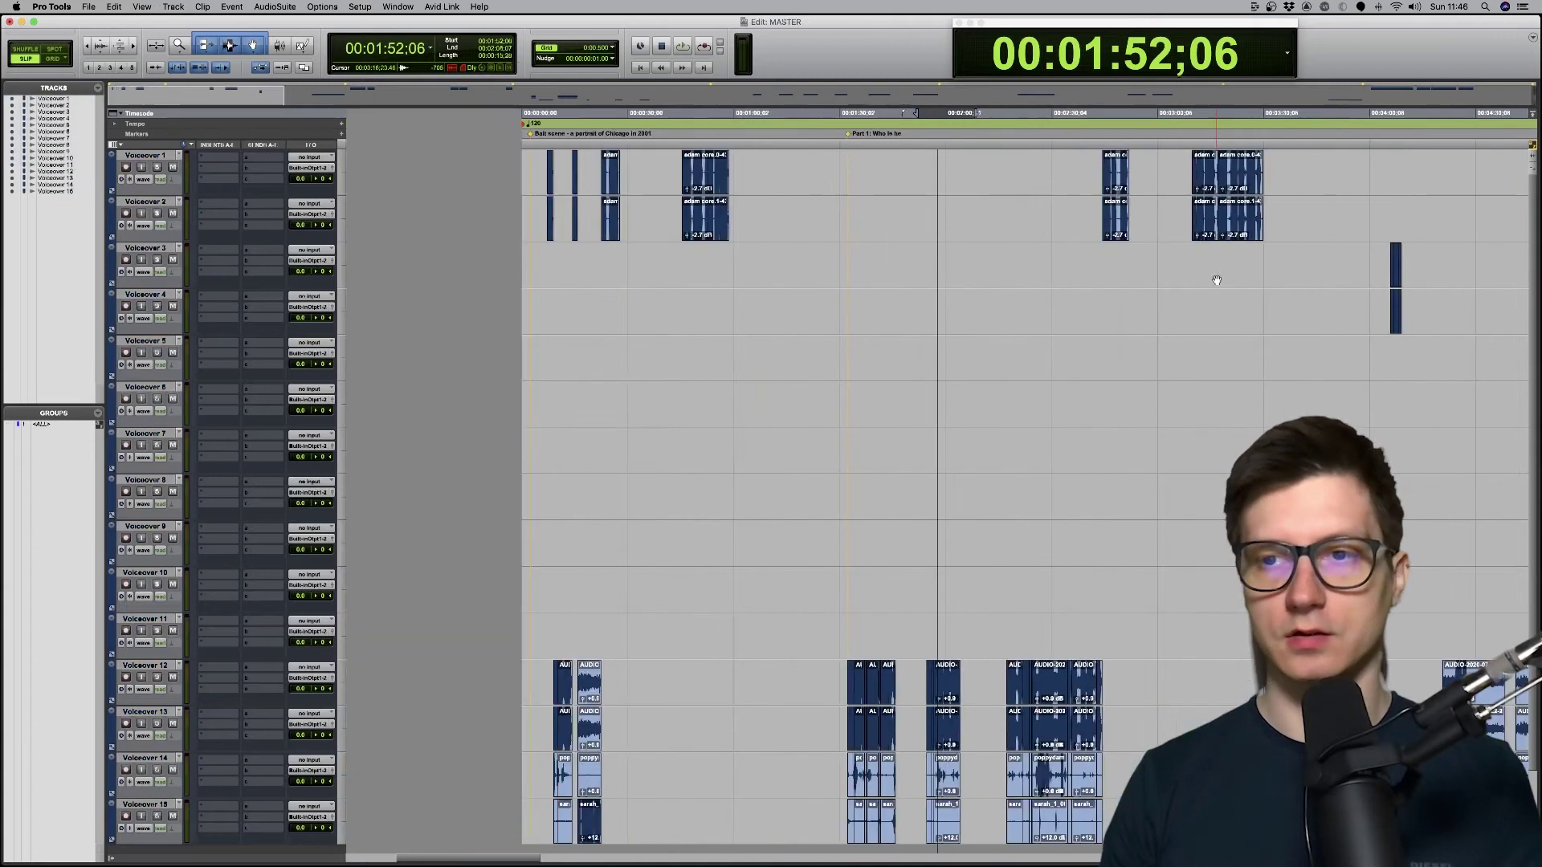
Step: Zoom in on the next clips on Voiceover 5 and Voiceover 8 (32:55;06), zooming out after each
left_click(1044, 346)
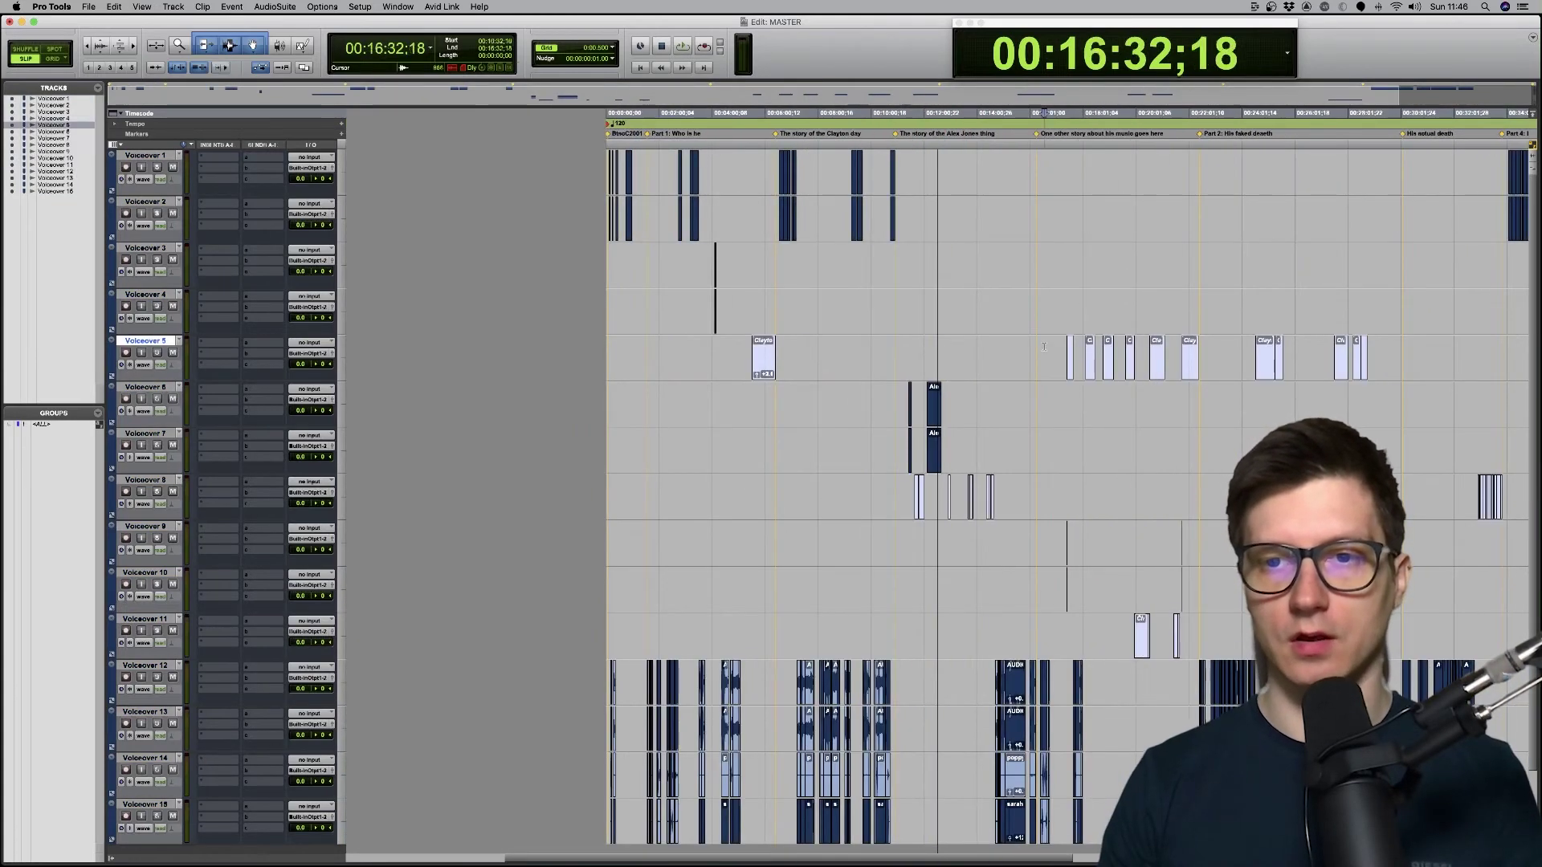
key("Tab")
key("t")
key("t")
key("t")
key("t")
key("t")
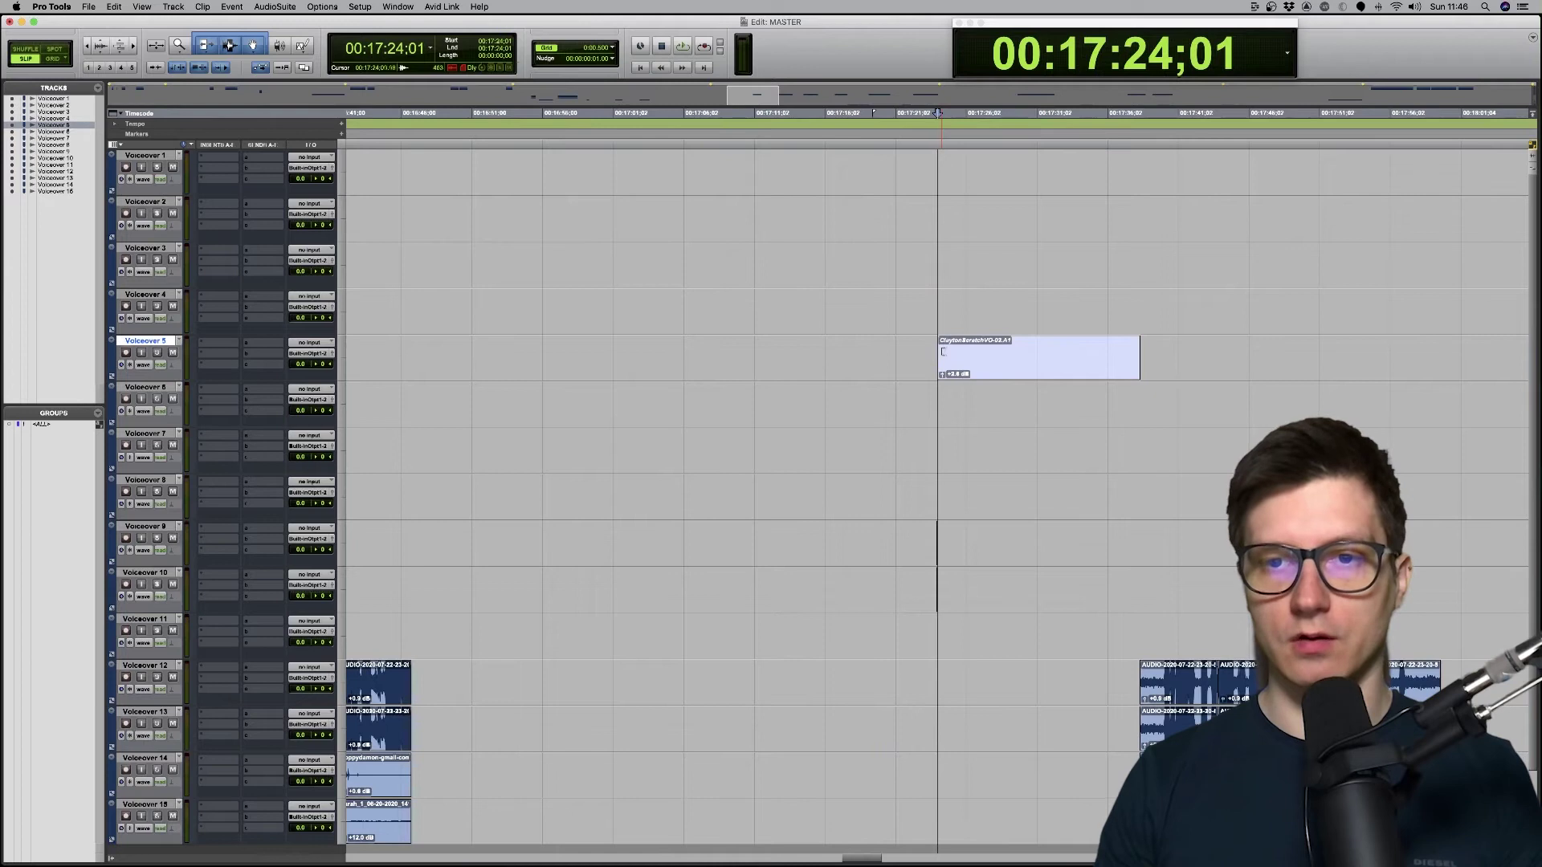
key("r")
key("r")
key("r")
key("r")
key("r")
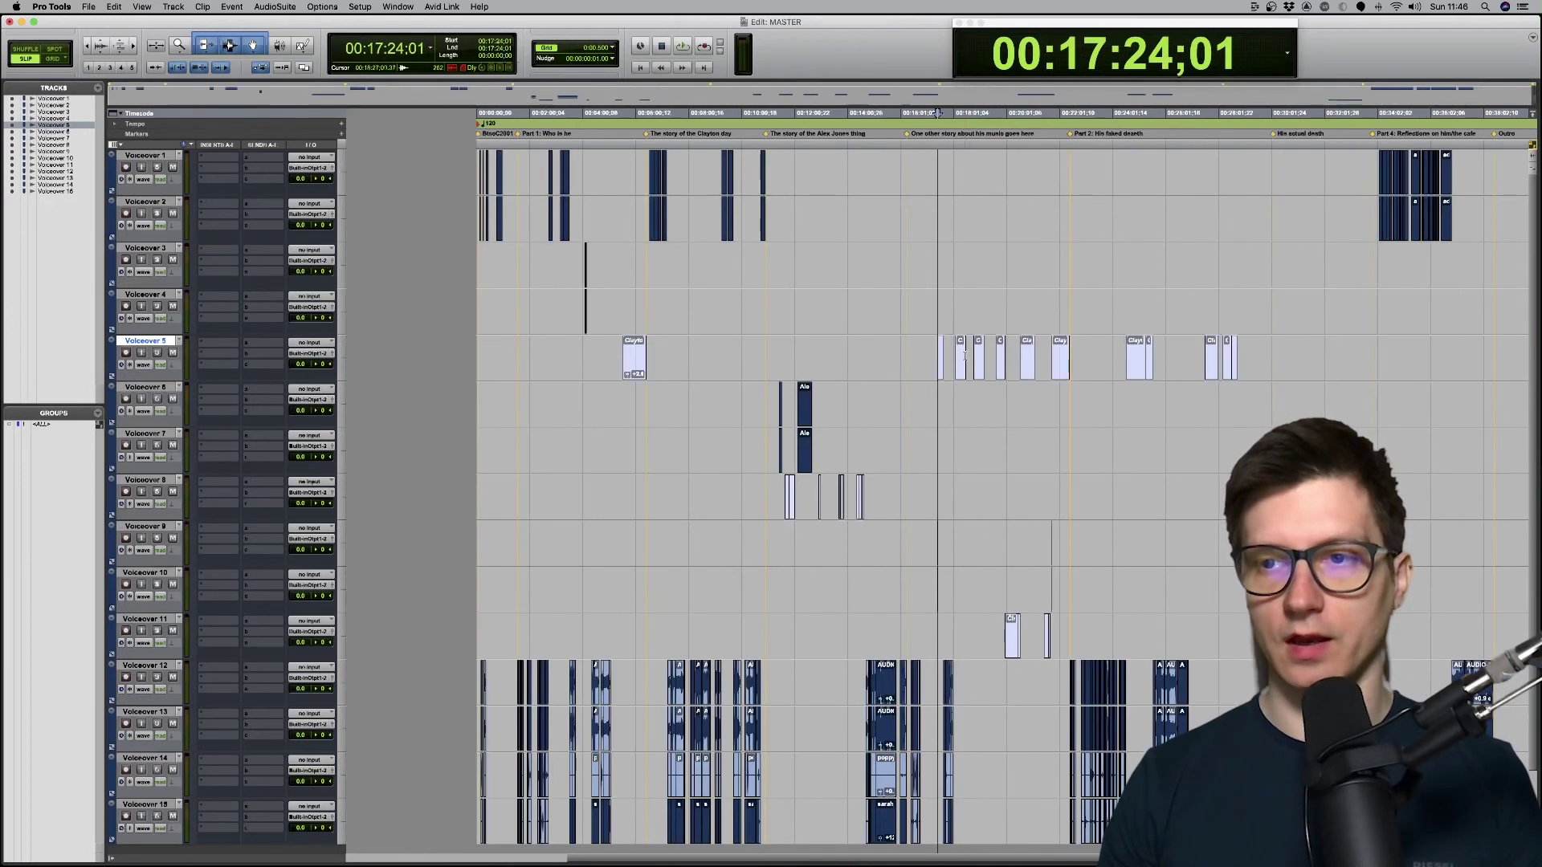
left_click(1305, 494)
key("Tab")
key("t")
key("t")
key("t")
key("t")
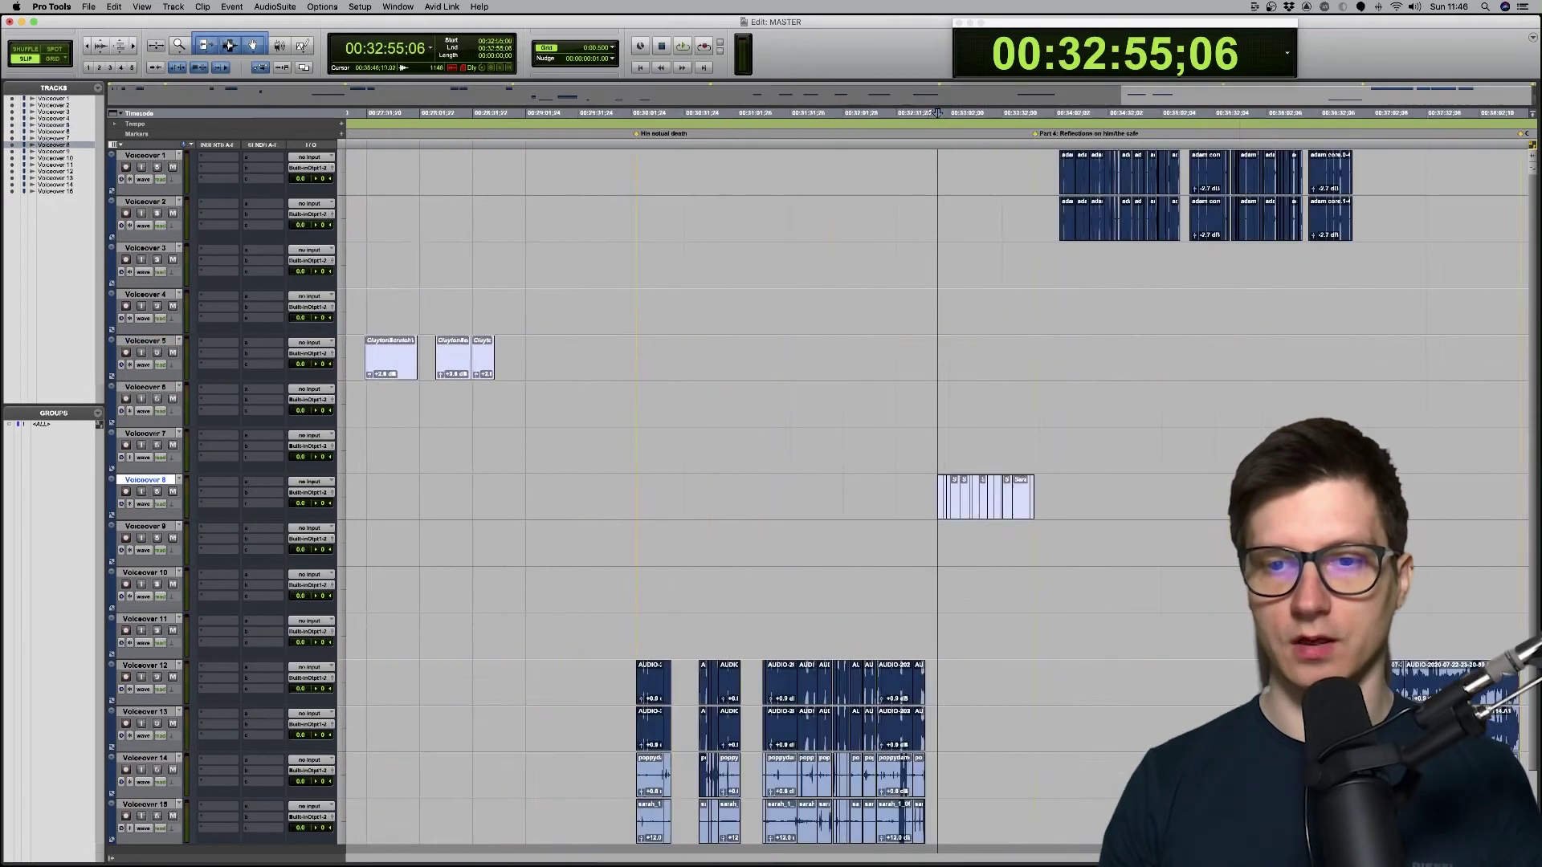
key("r")
key("r")
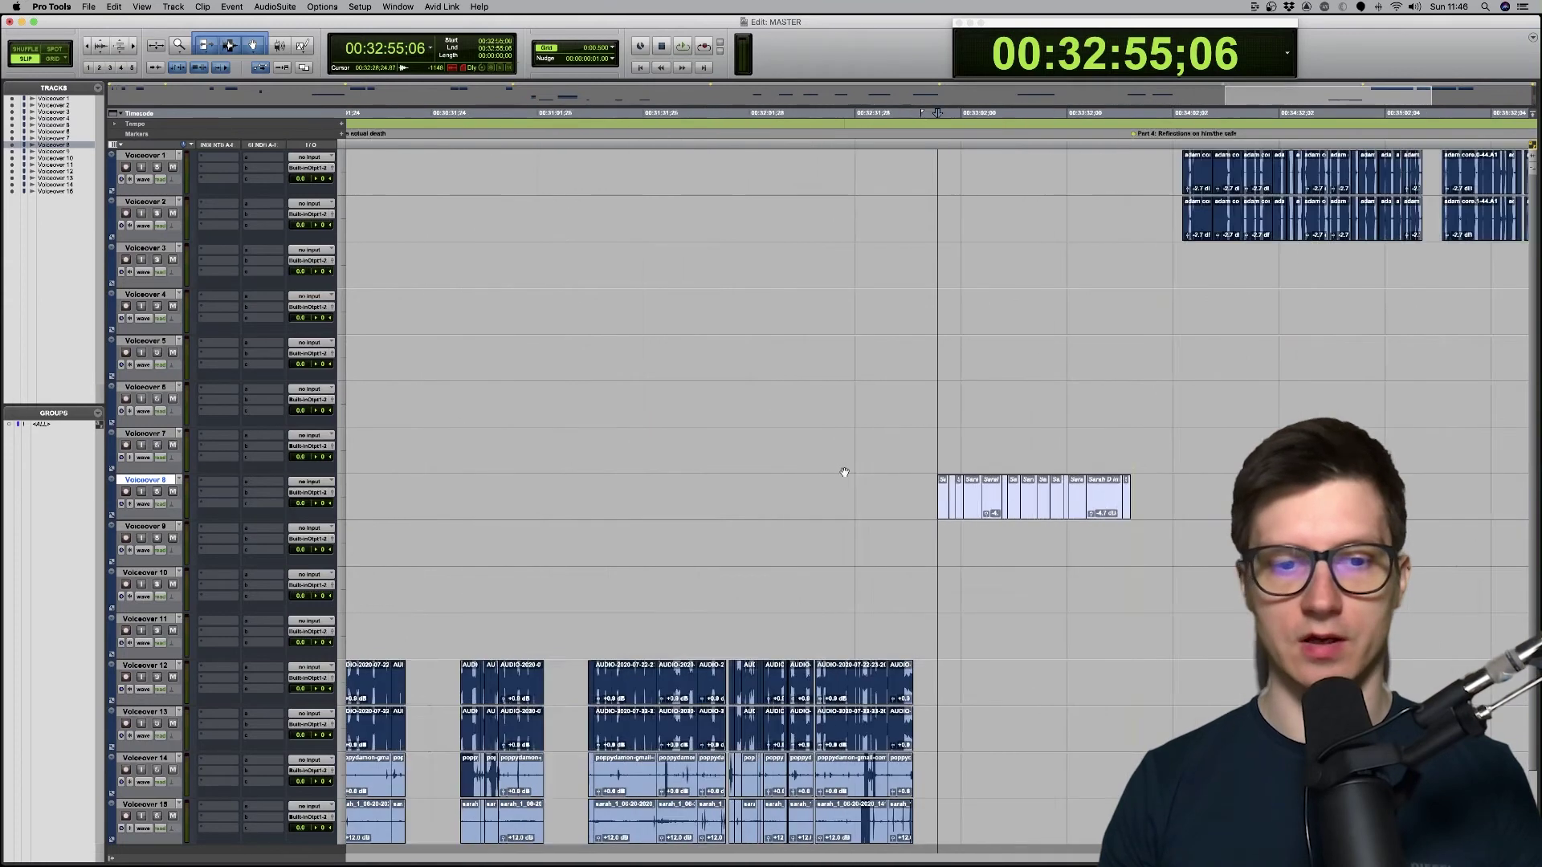
Step: Zoom in on the Voiceover 11 clip at 21:25;14, then zoom back out
scroll(843, 471, "left", 5)
scroll(838, 472, "left", 10)
scroll(811, 480, "down", 1)
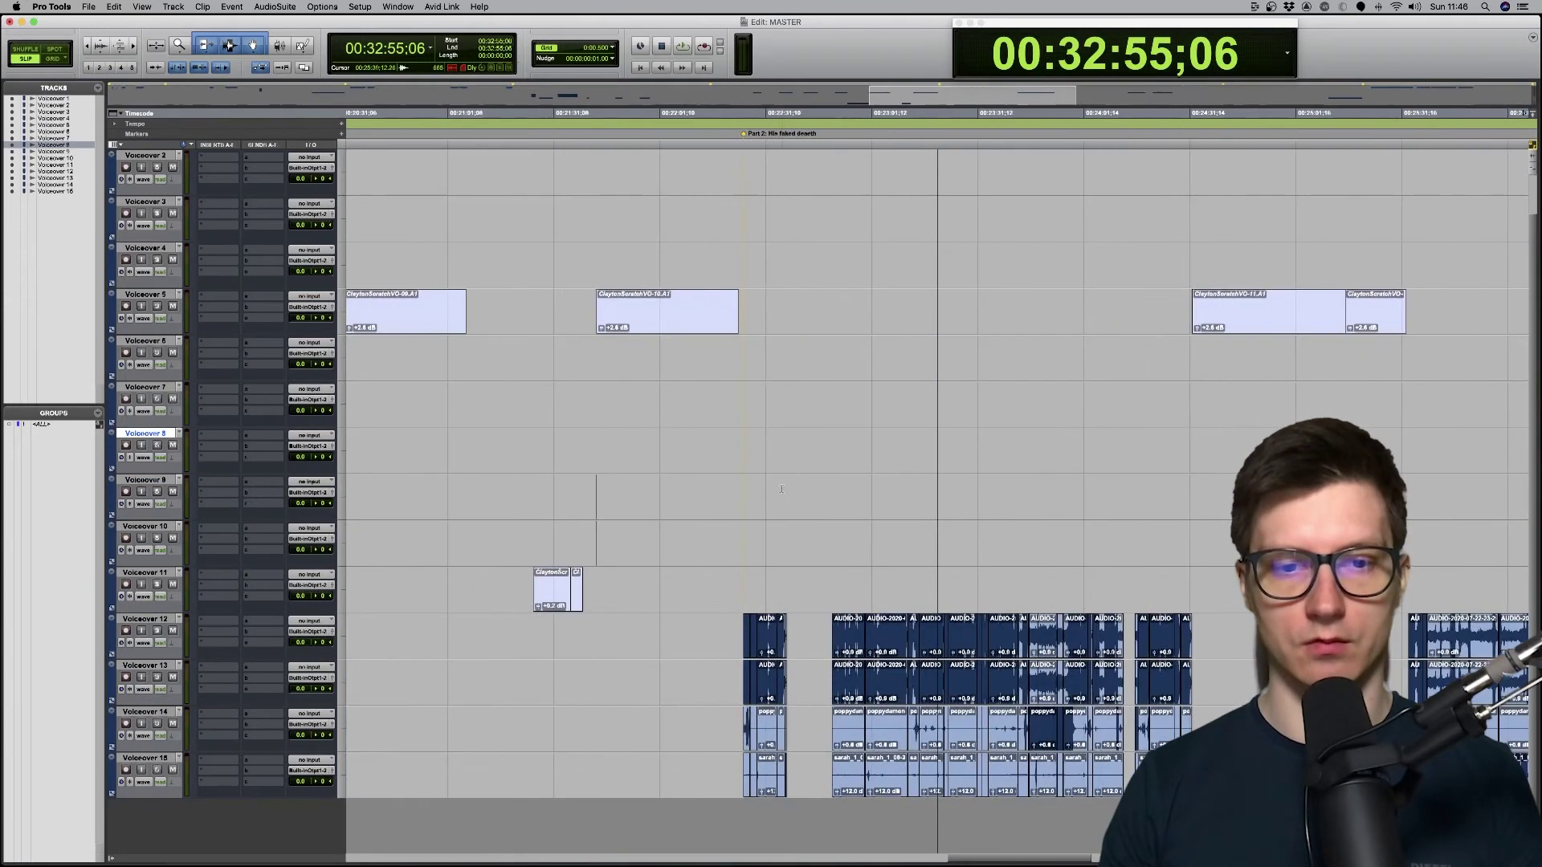
left_click(512, 574)
key("Tab")
key("t")
key("t")
key("t")
key("r")
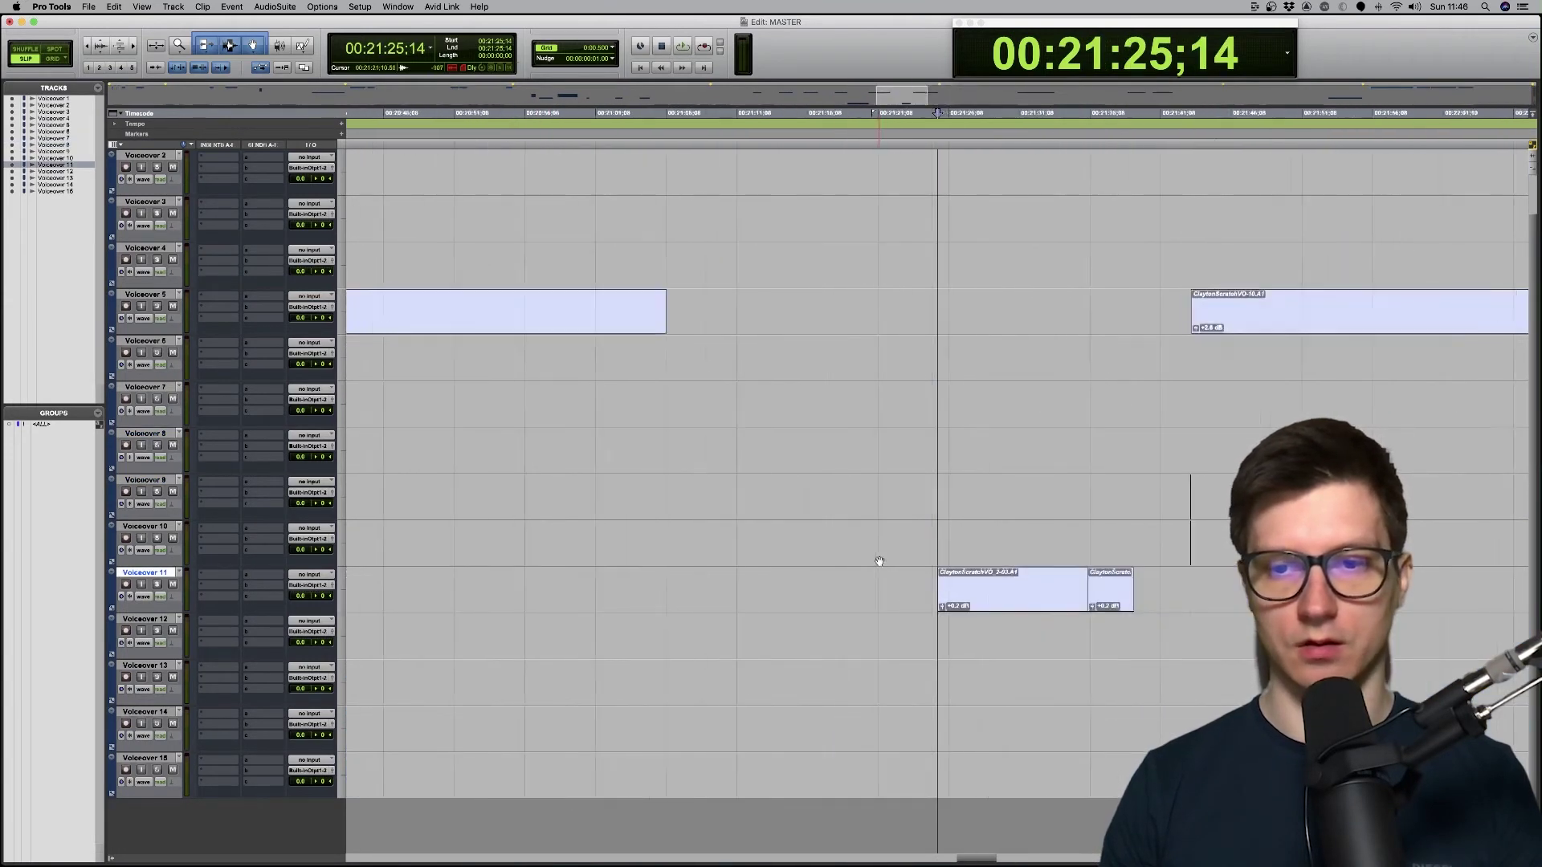
key("r")
key("r")
scroll(968, 540, "up", 1)
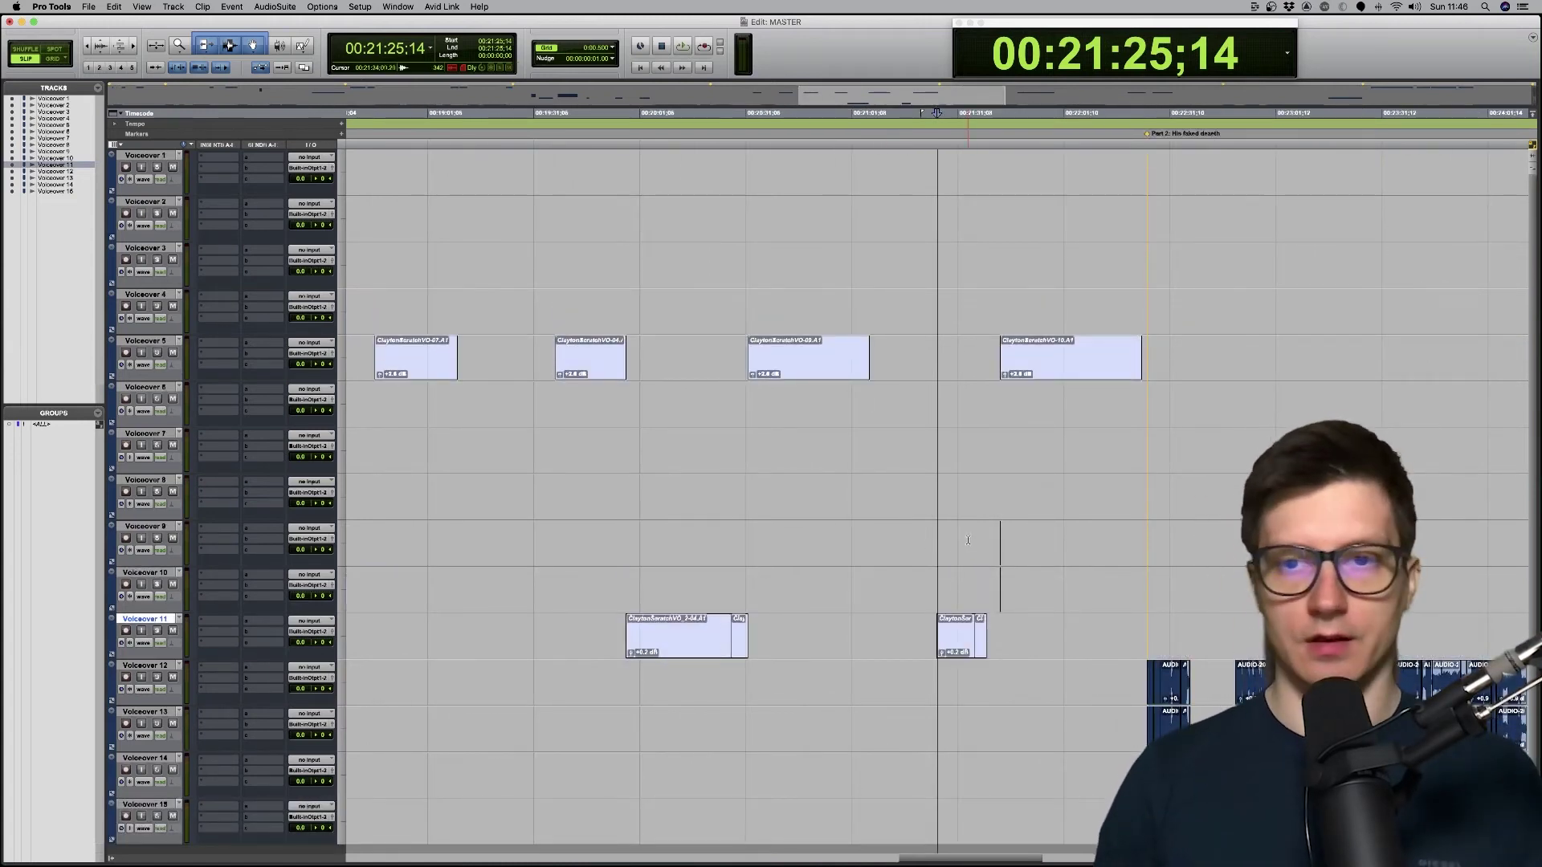
key("super+Tab")
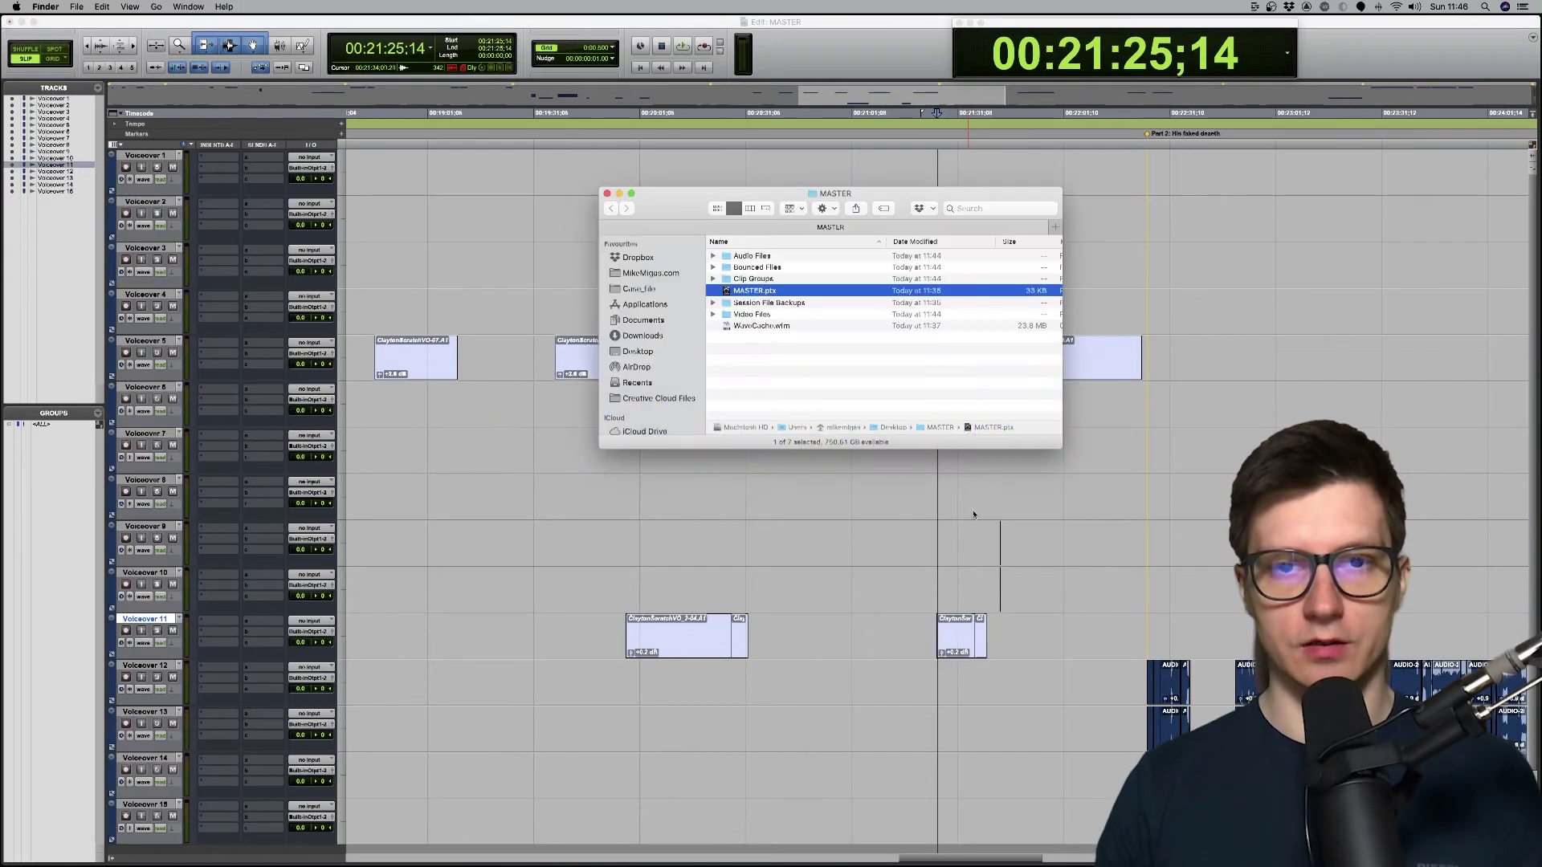
Step: Restore the Finder folder with MASTER.aaf and its wavs, move the session folder aside, and return to Pro Tools
mouse_move(889, 843)
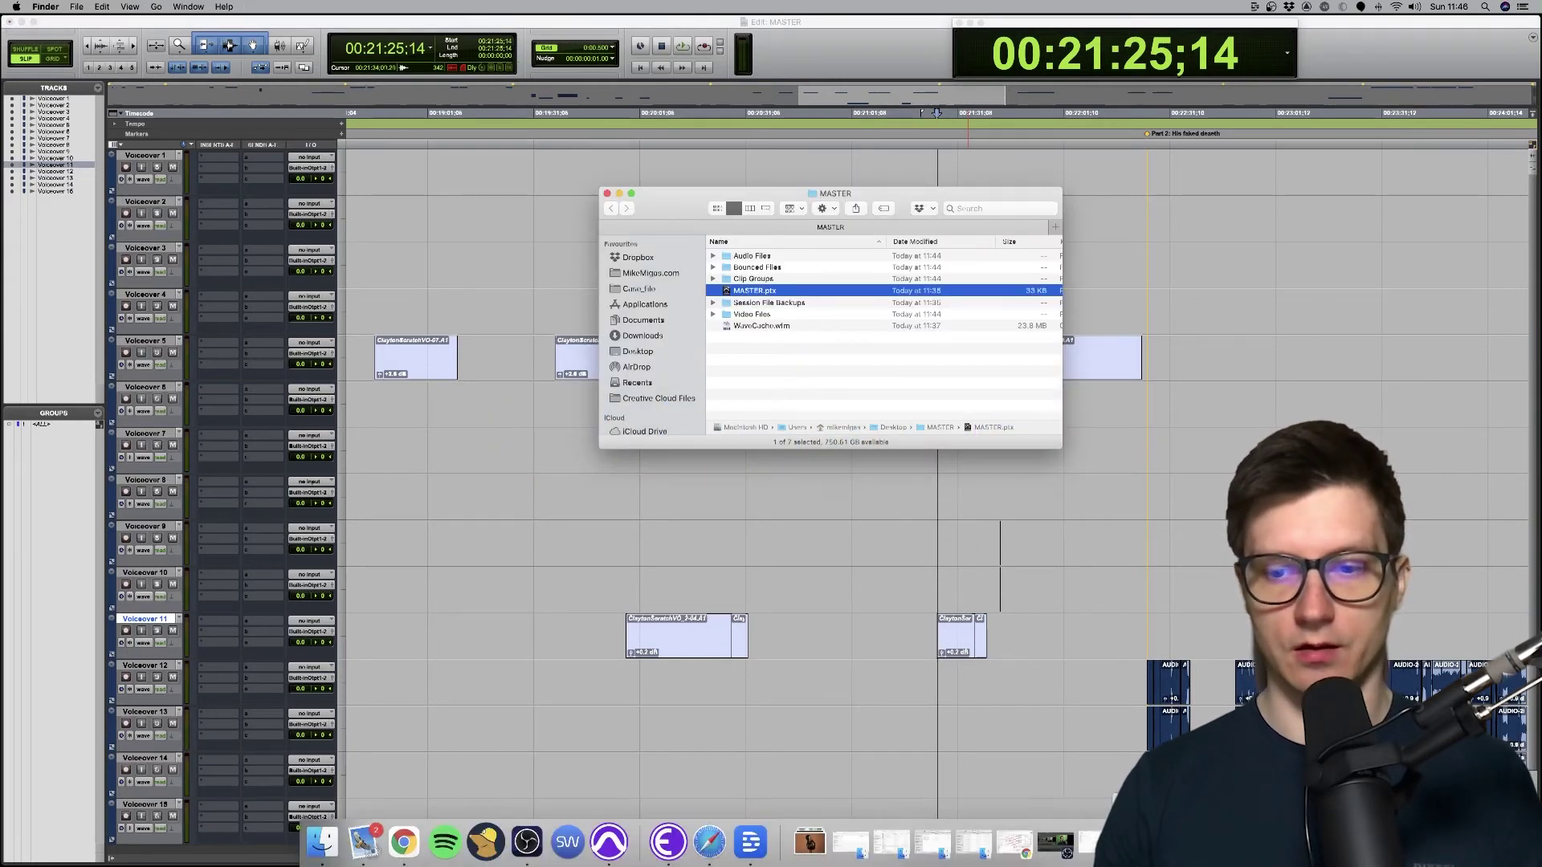
left_click(891, 842)
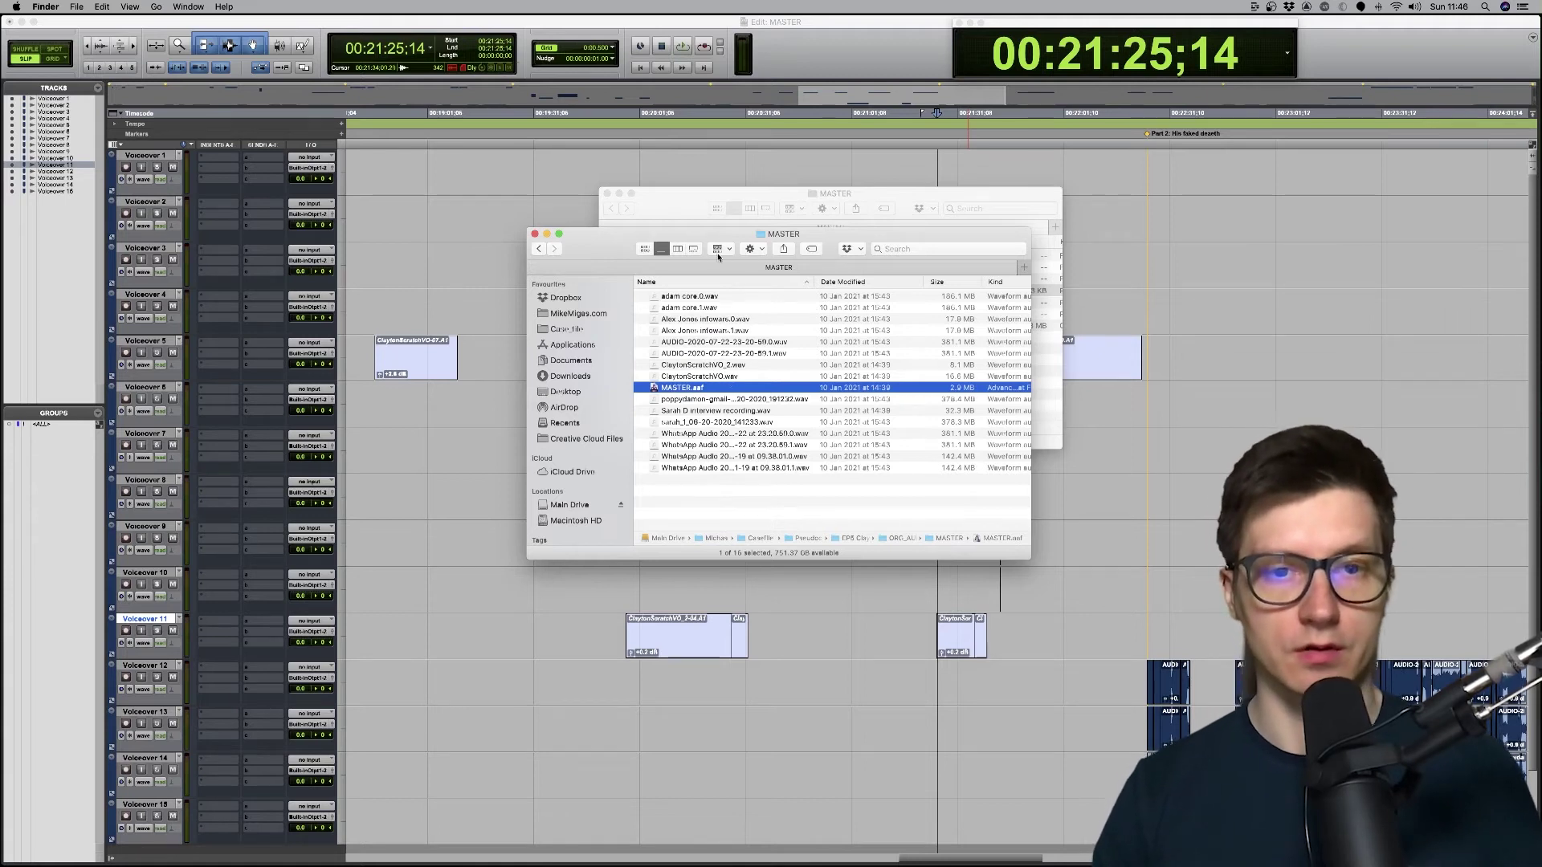
left_click_drag(697, 211, 984, 532)
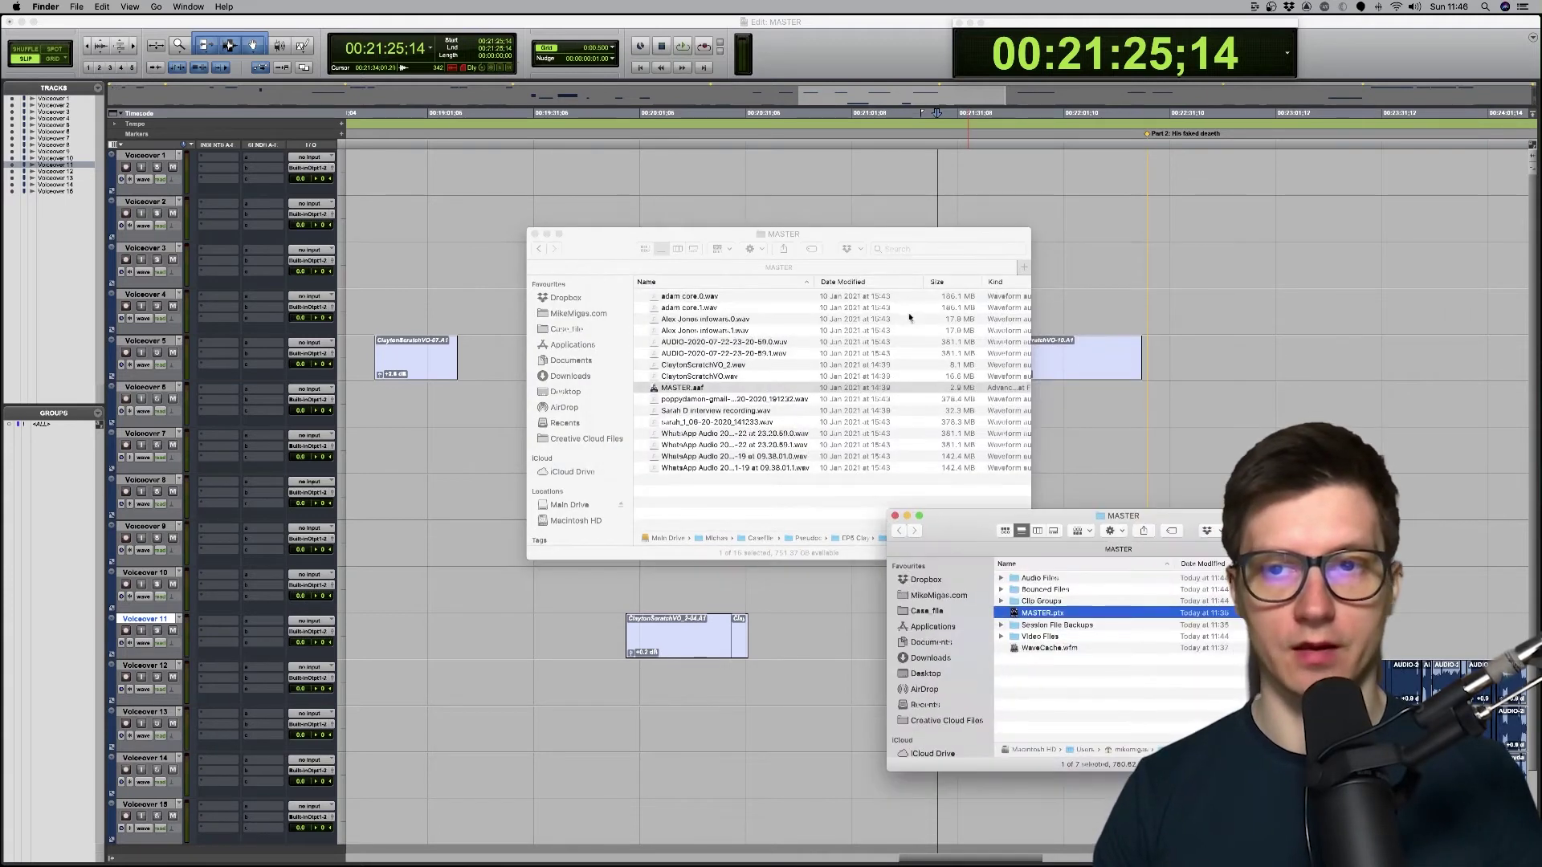
left_click(1179, 331)
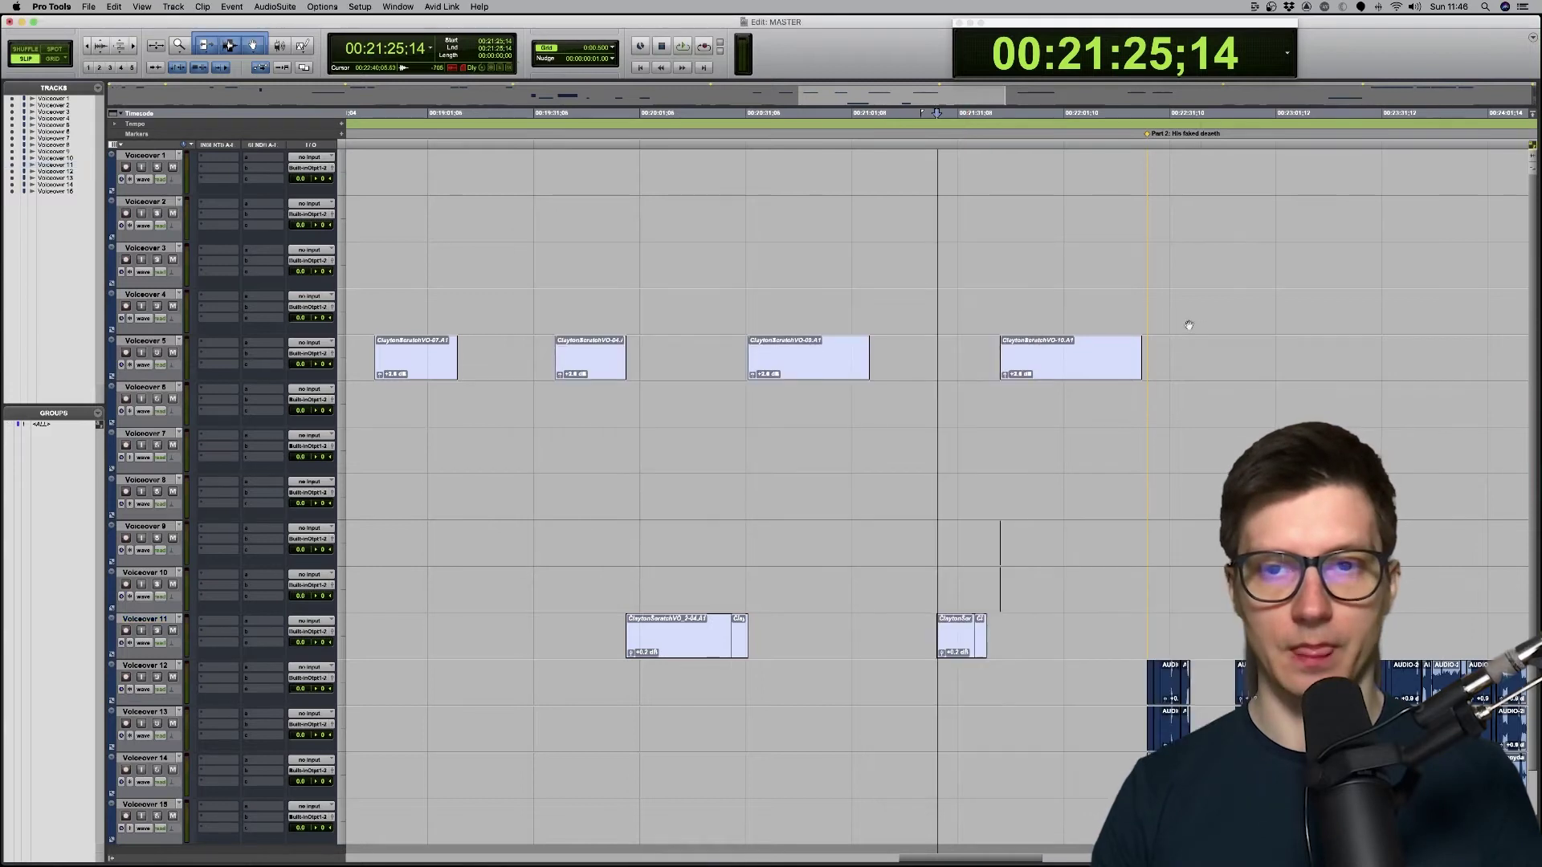
left_click(394, 6)
mouse_move(372, 6)
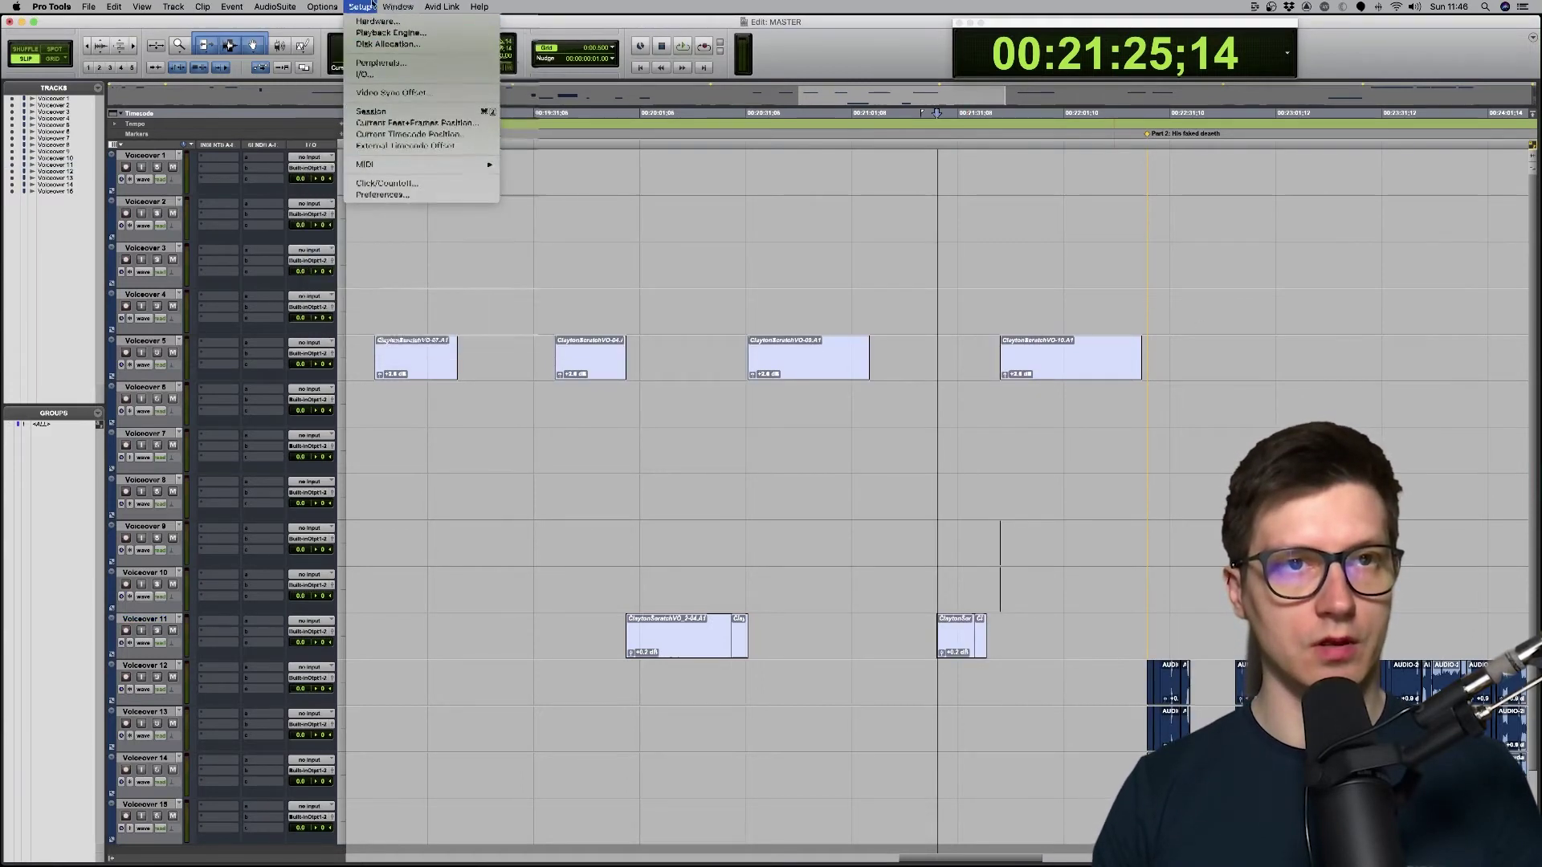
mouse_move(433, 198)
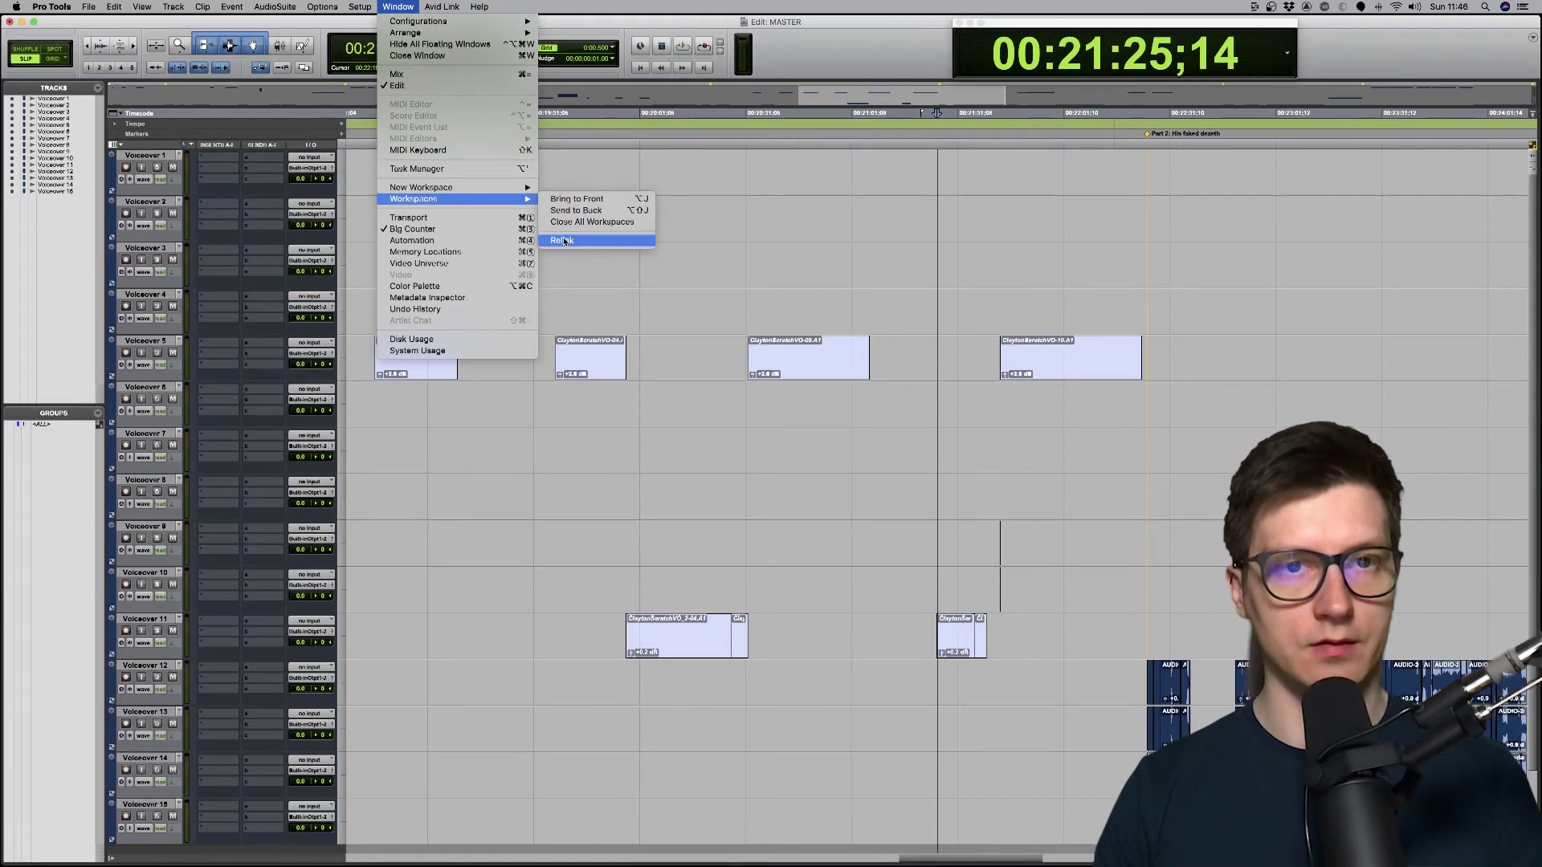
left_click(564, 240)
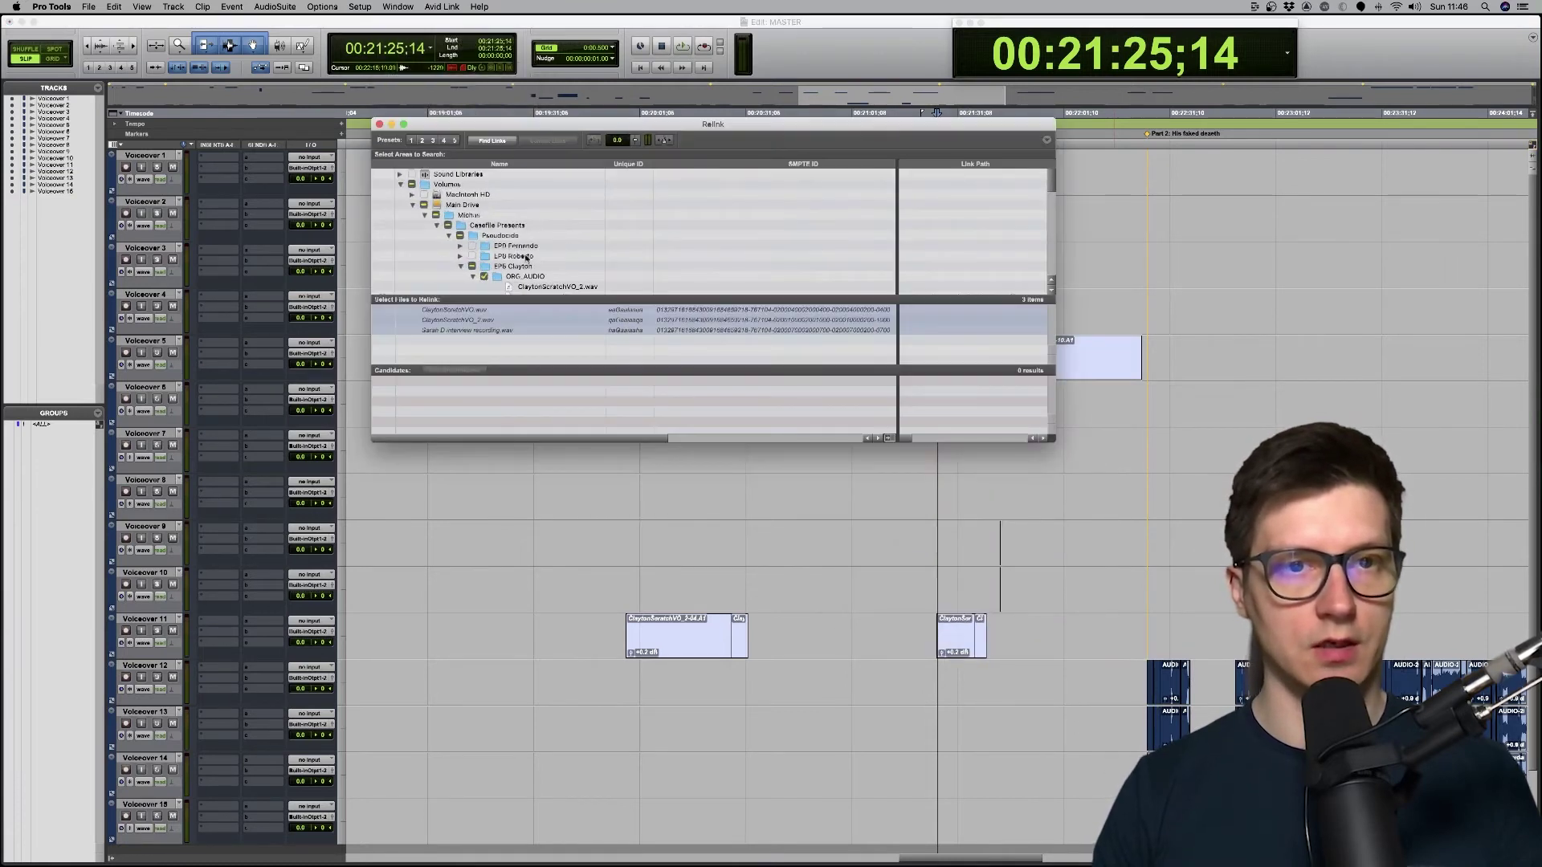
scroll(526, 257, "down", 4)
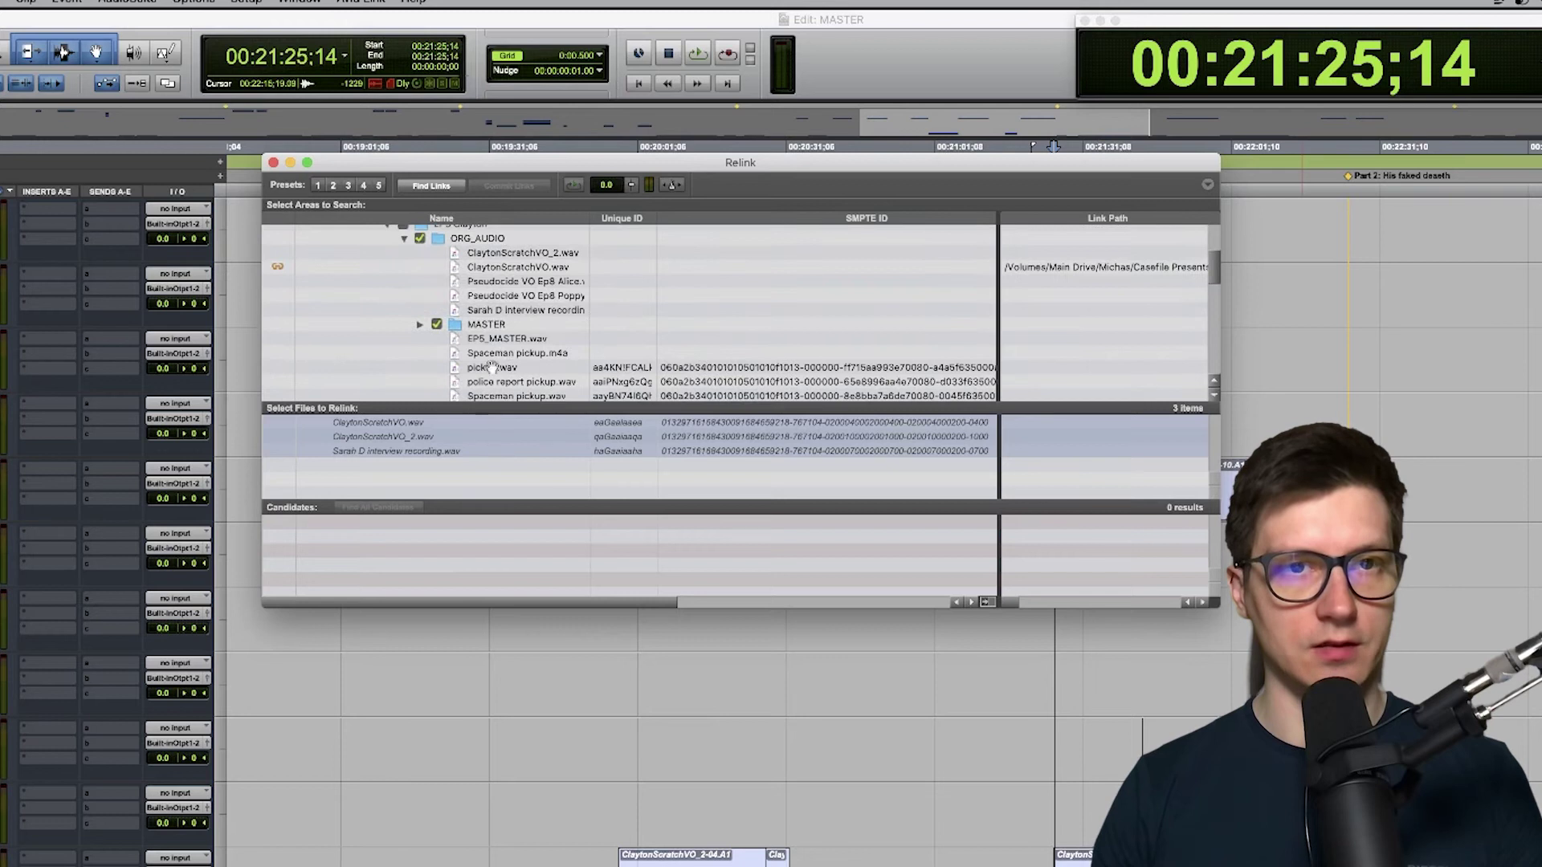
left_click(433, 186)
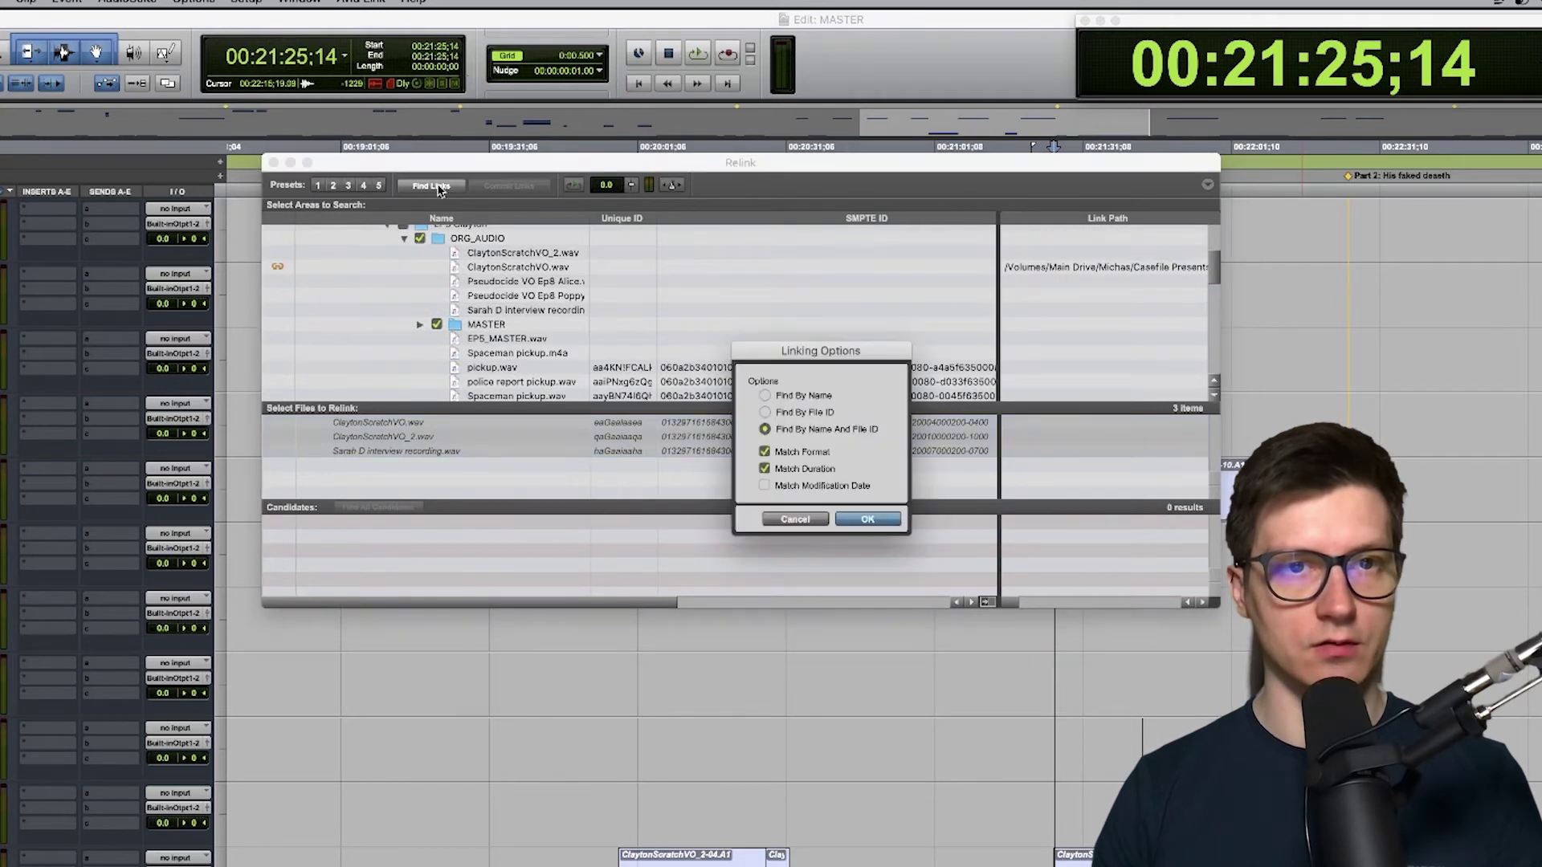
left_click(791, 520)
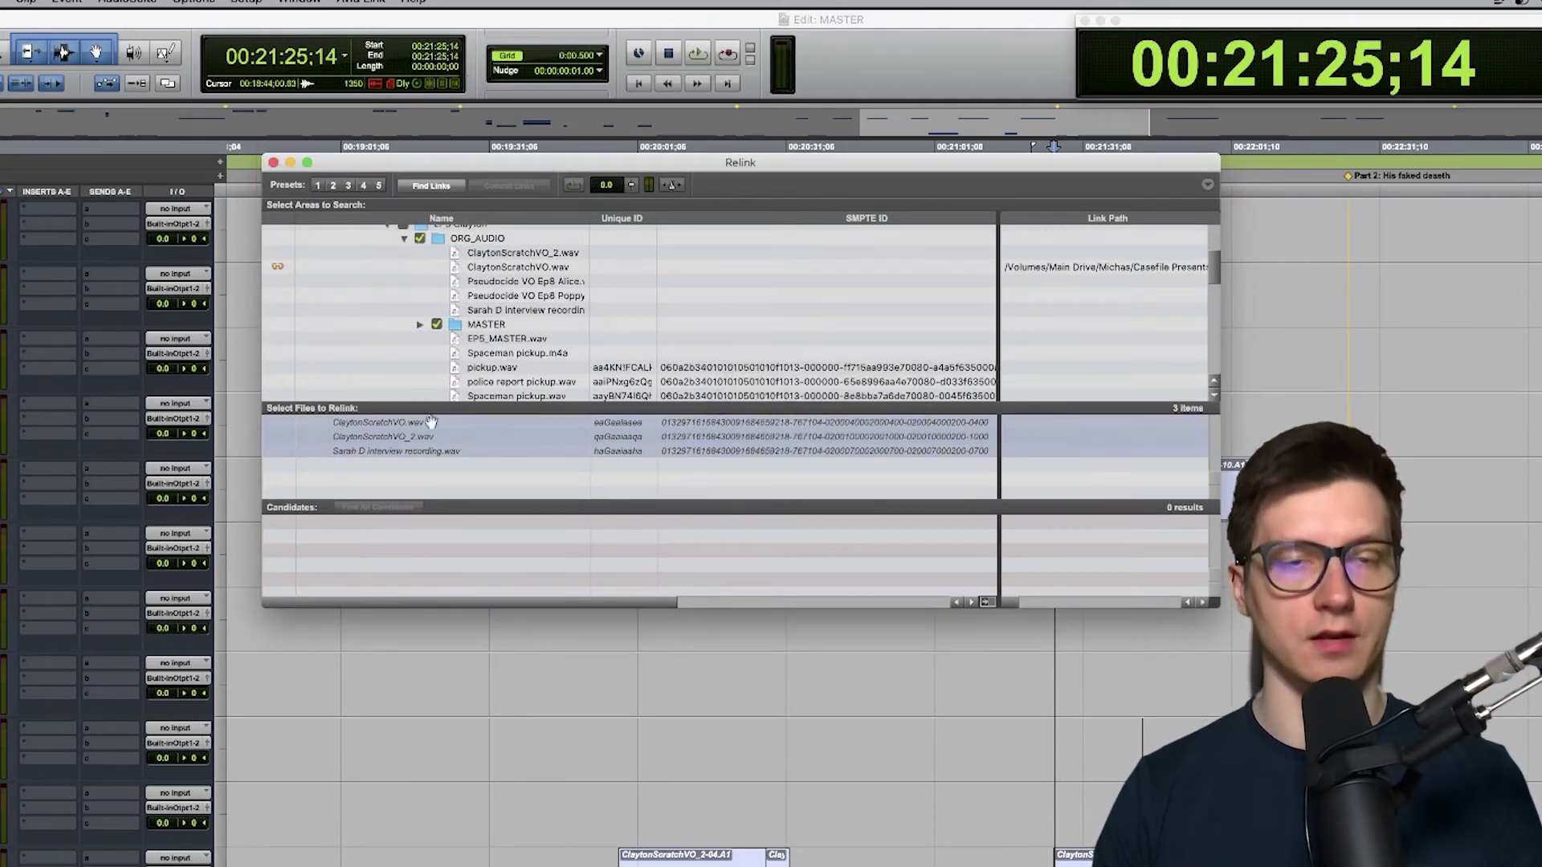
left_click(420, 238)
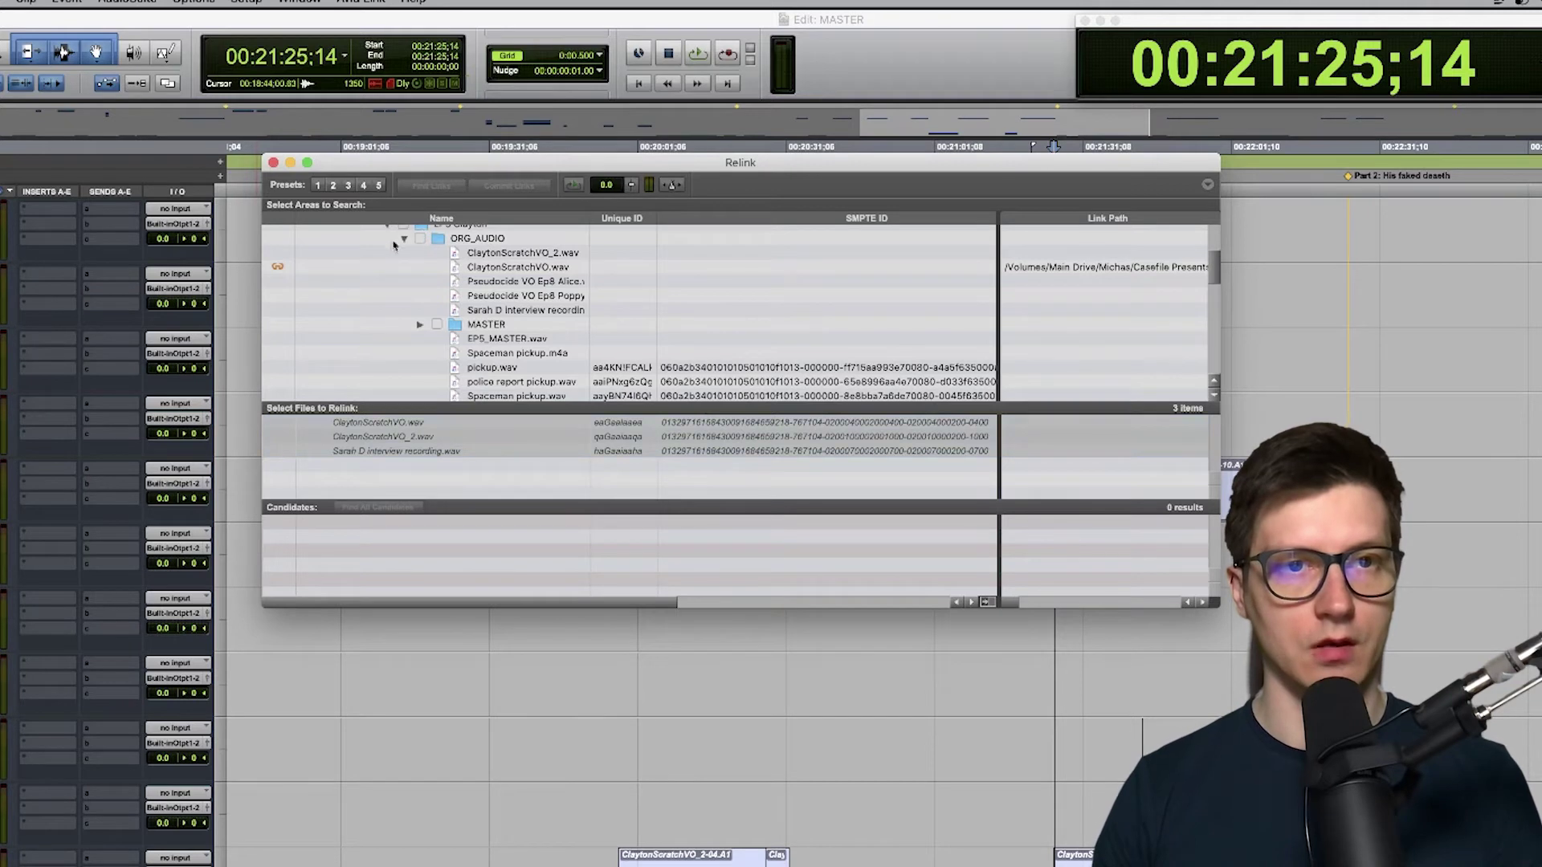
left_click(280, 270)
left_click(534, 281)
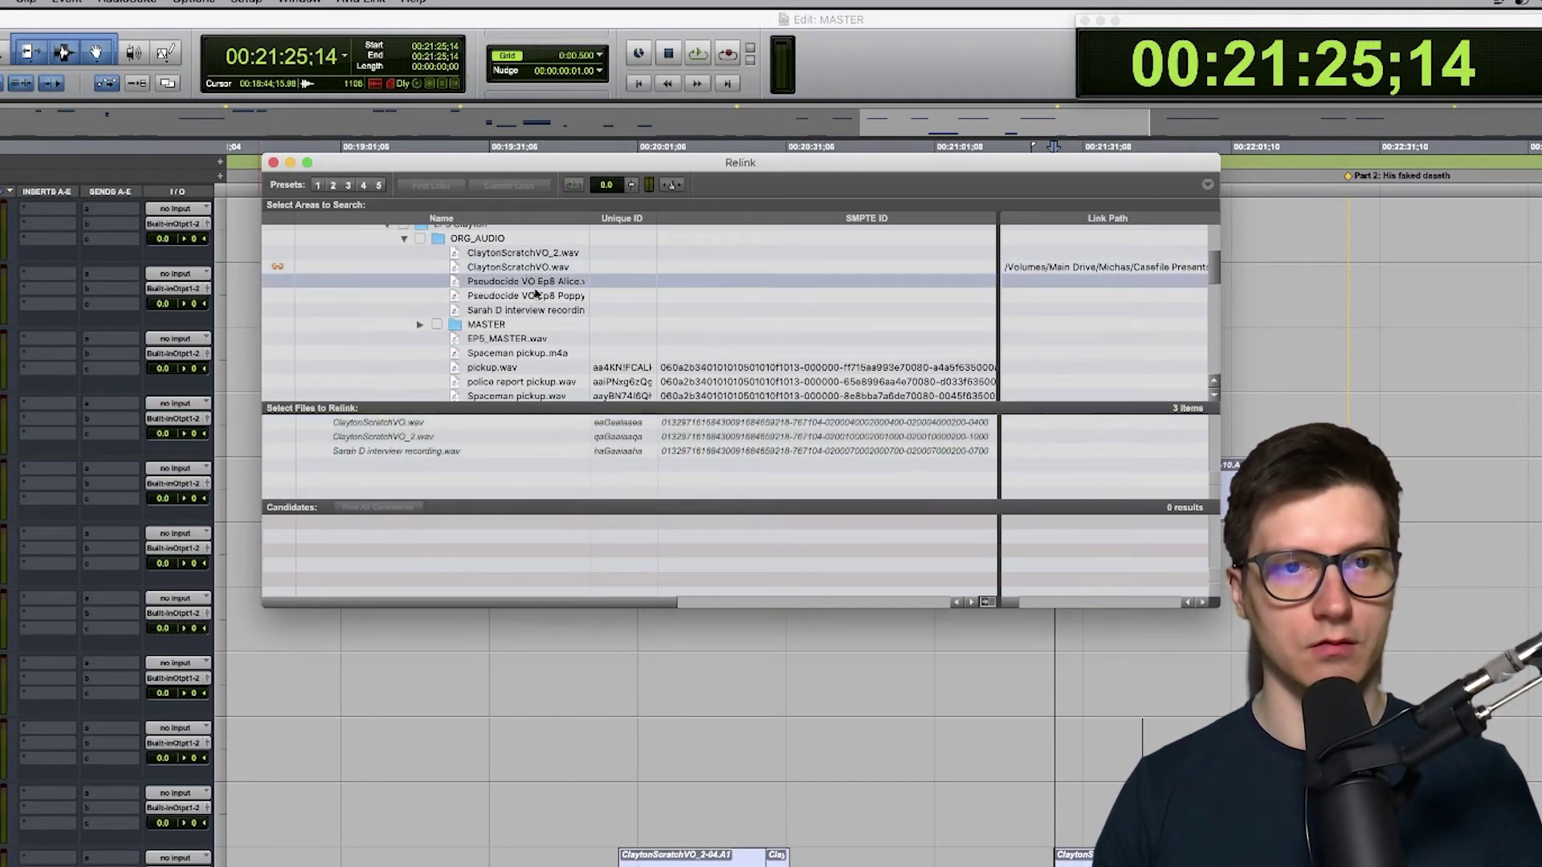
left_click(521, 255)
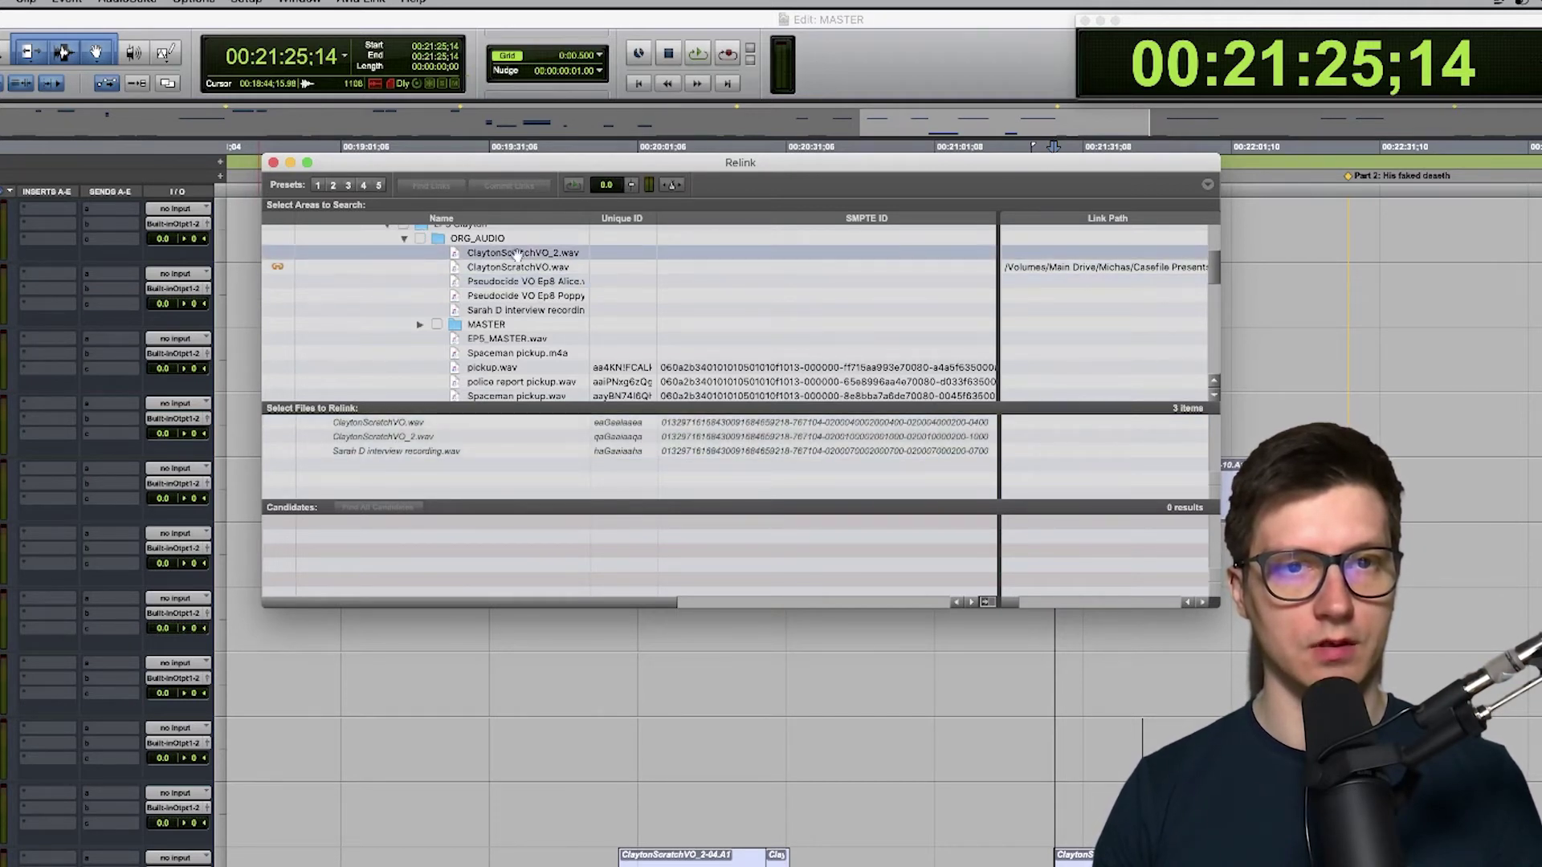
left_click(419, 438)
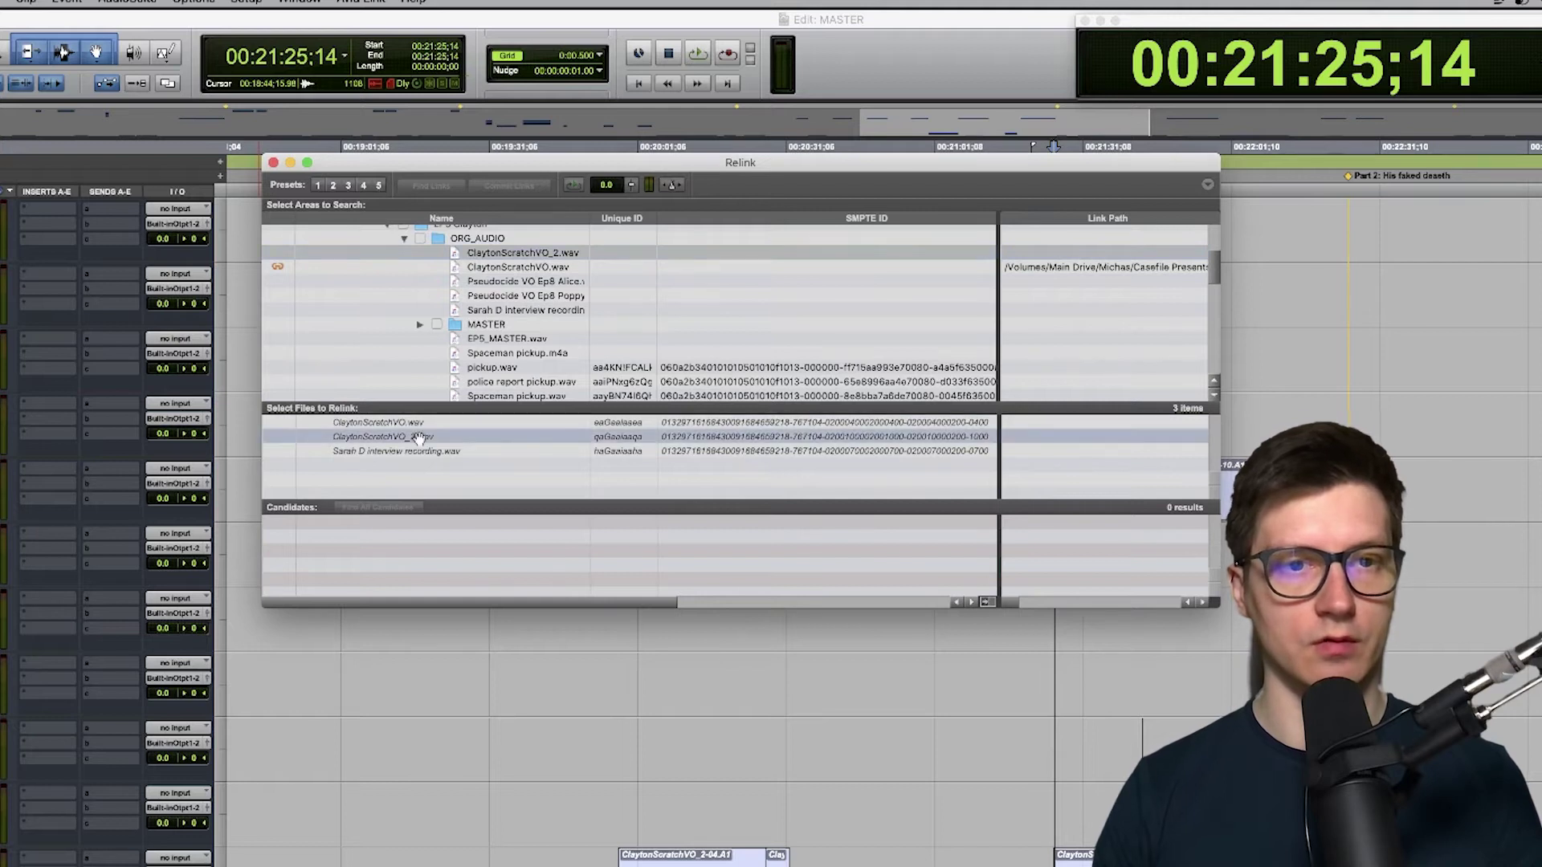
left_click(419, 238)
left_click(438, 186)
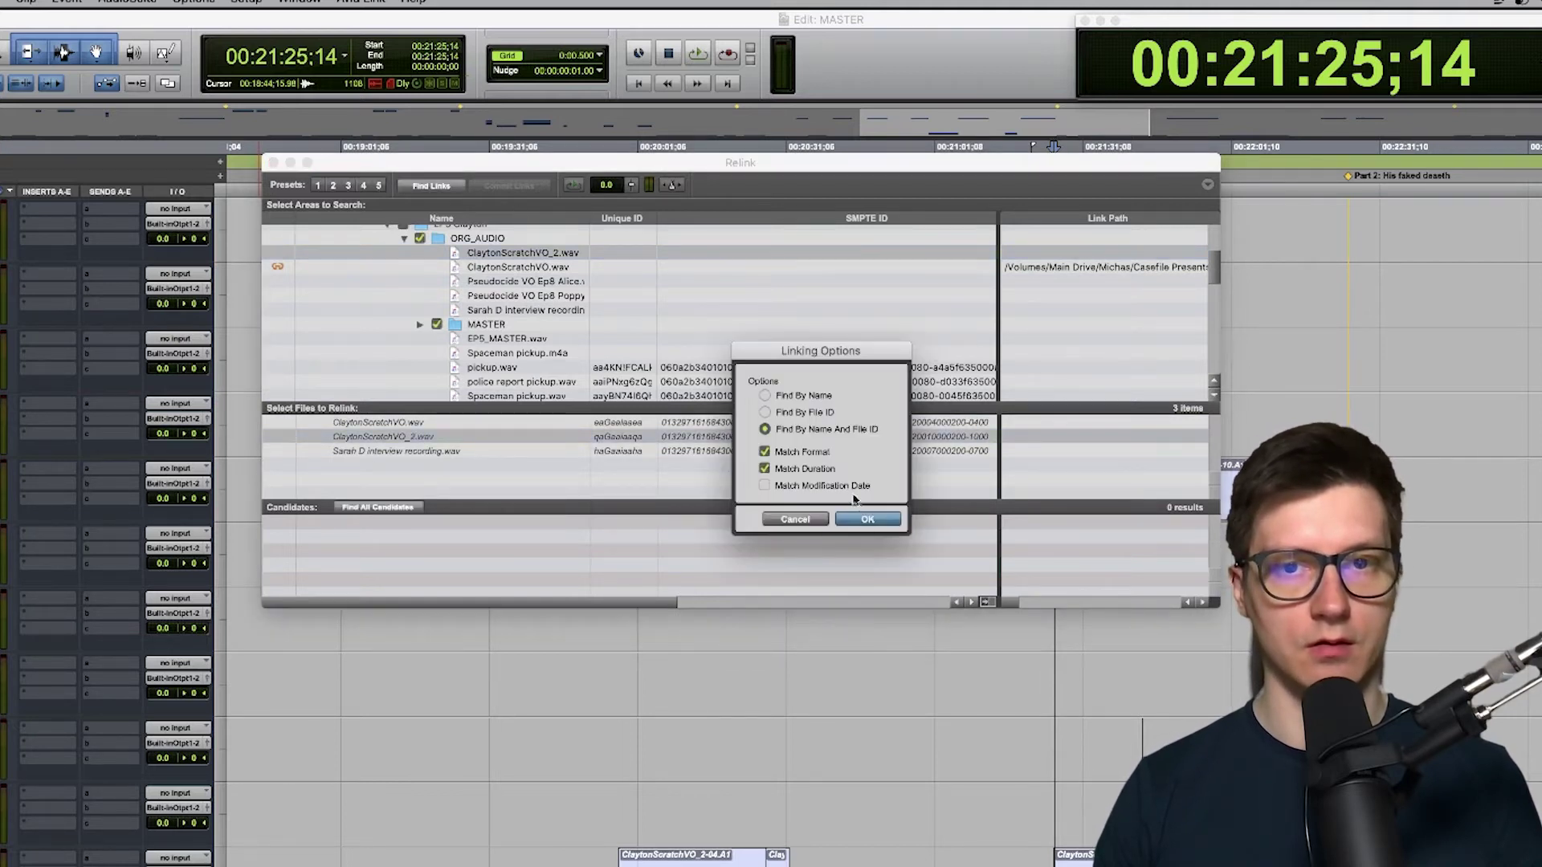
left_click(862, 519)
left_click_drag(34, 37, 732, 255)
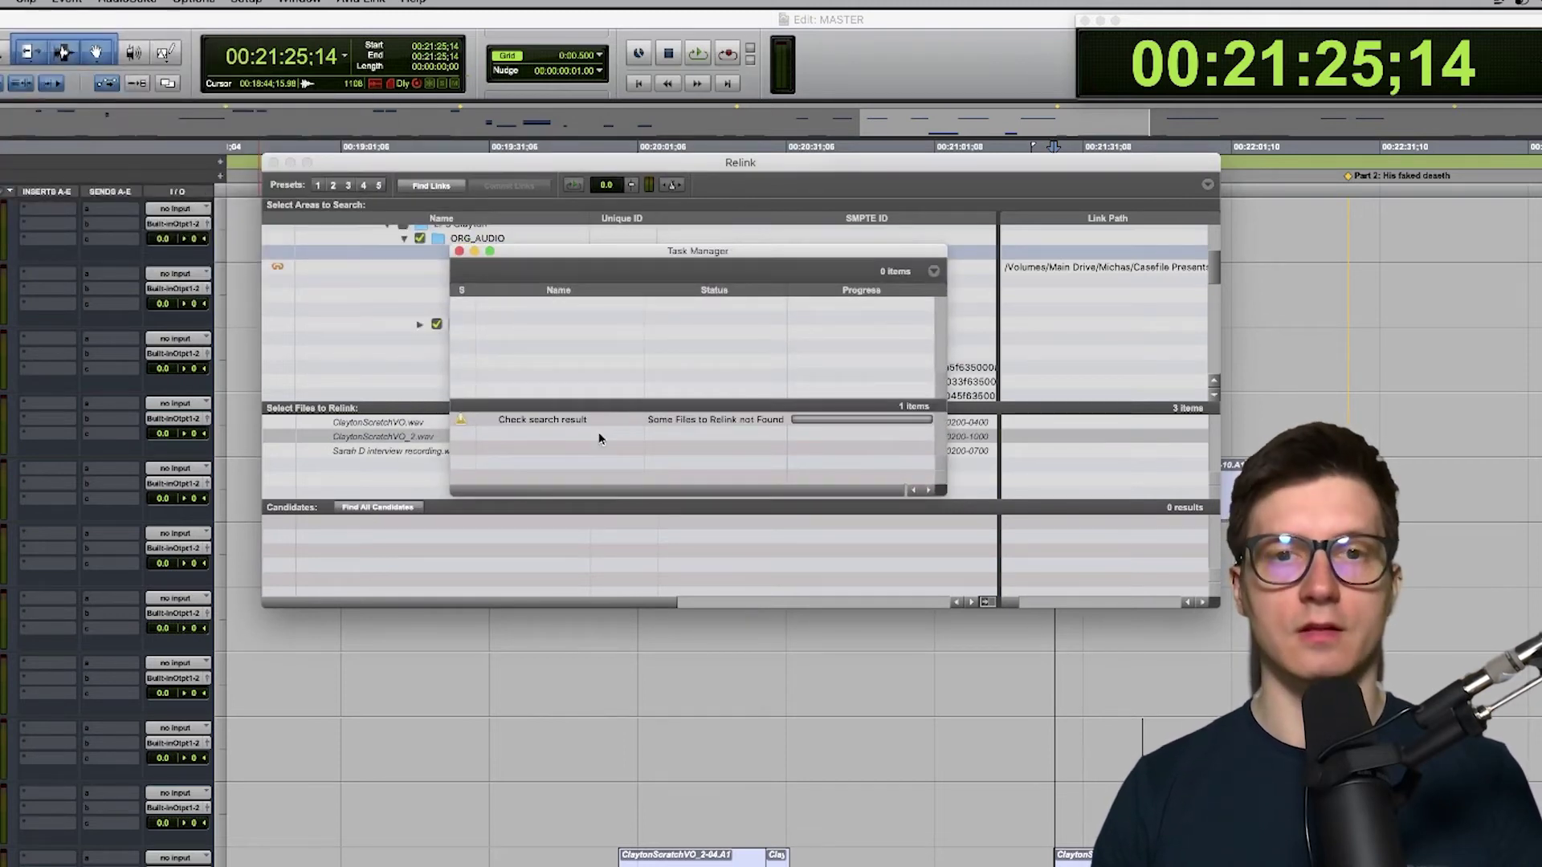
left_click(458, 250)
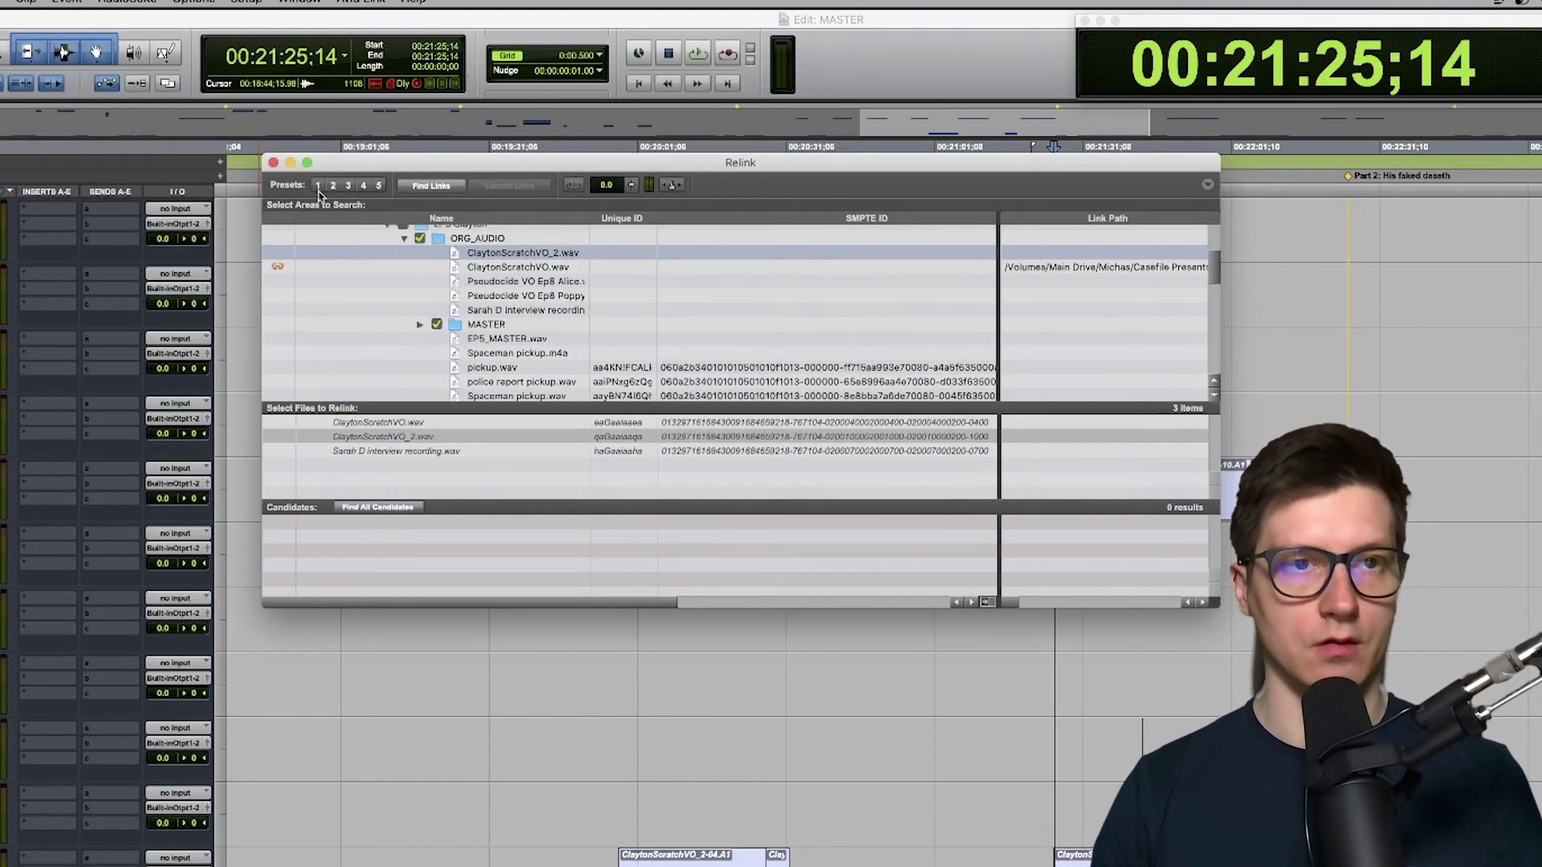
left_click(274, 162)
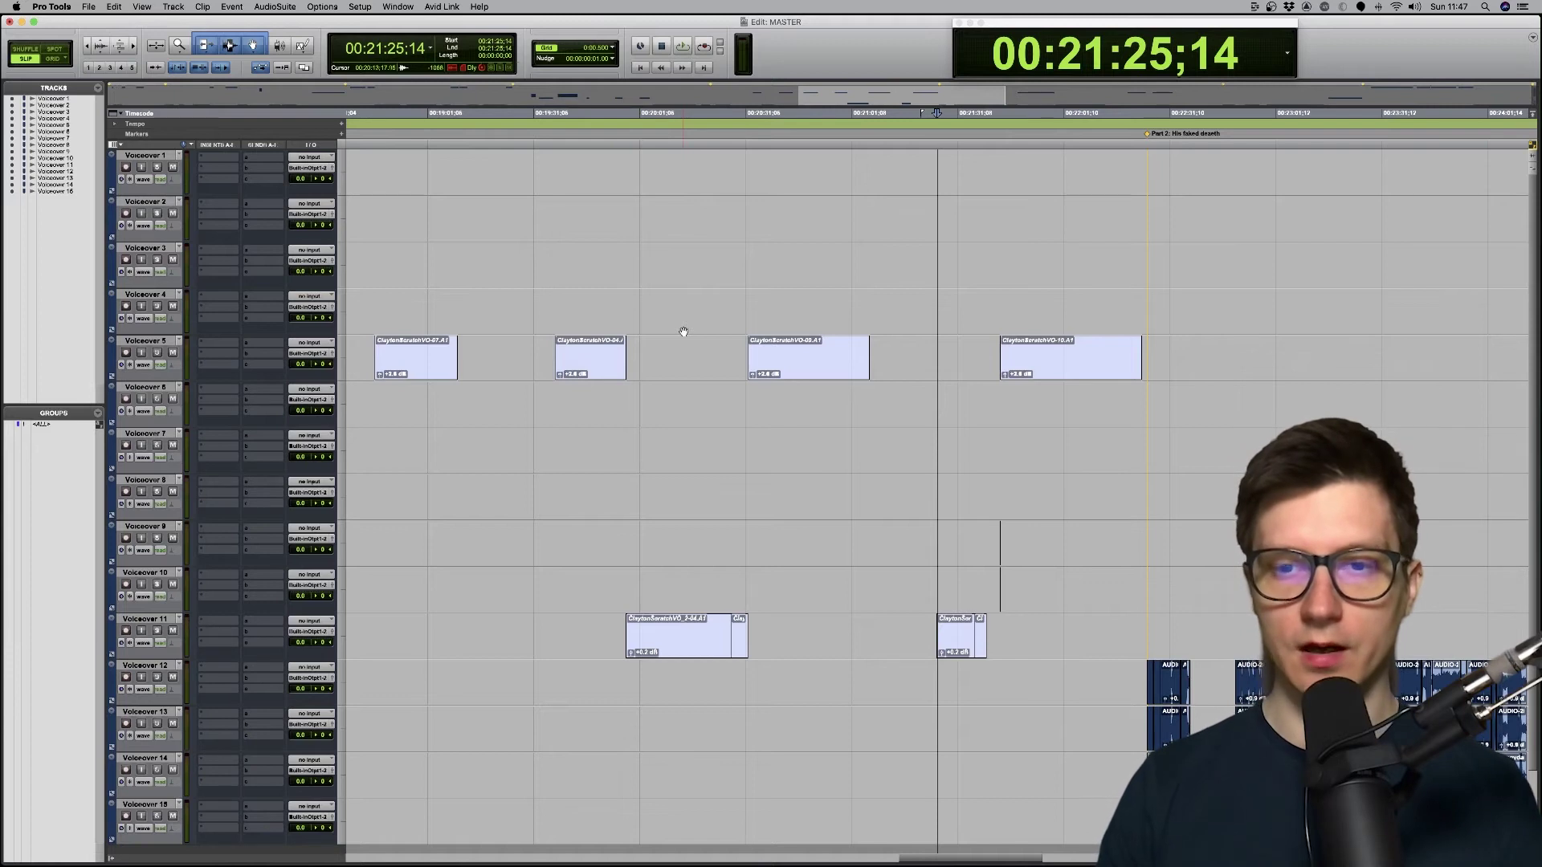
Step: Locate ClaytonScratchVO_2.wav in the MASTER audio folder in Finder, then bring Descript forward
key("super+Tab")
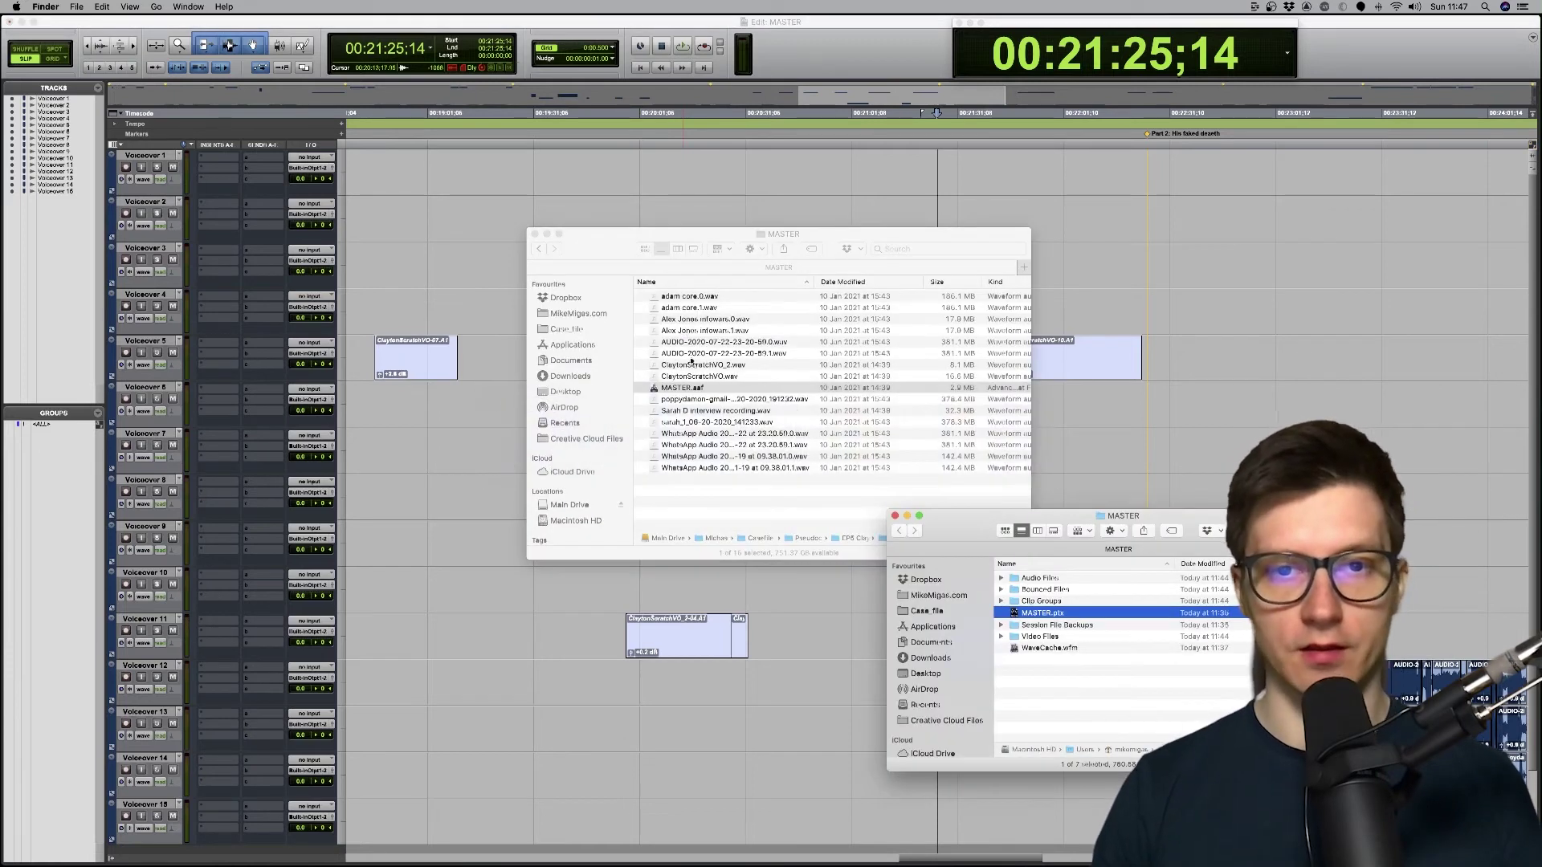
left_click(692, 366)
left_click(721, 358)
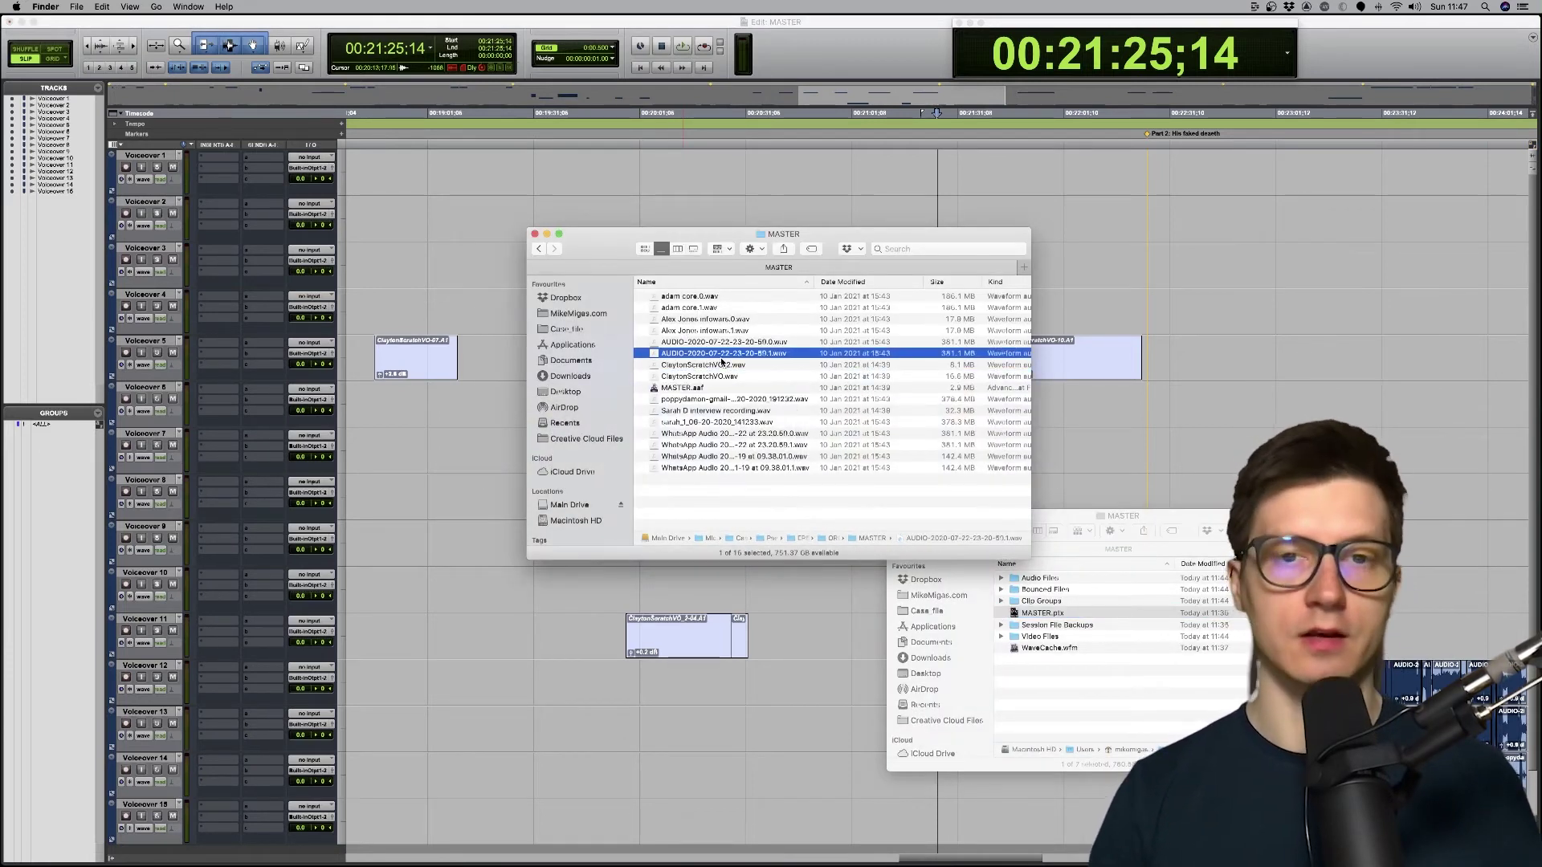
left_click(721, 366)
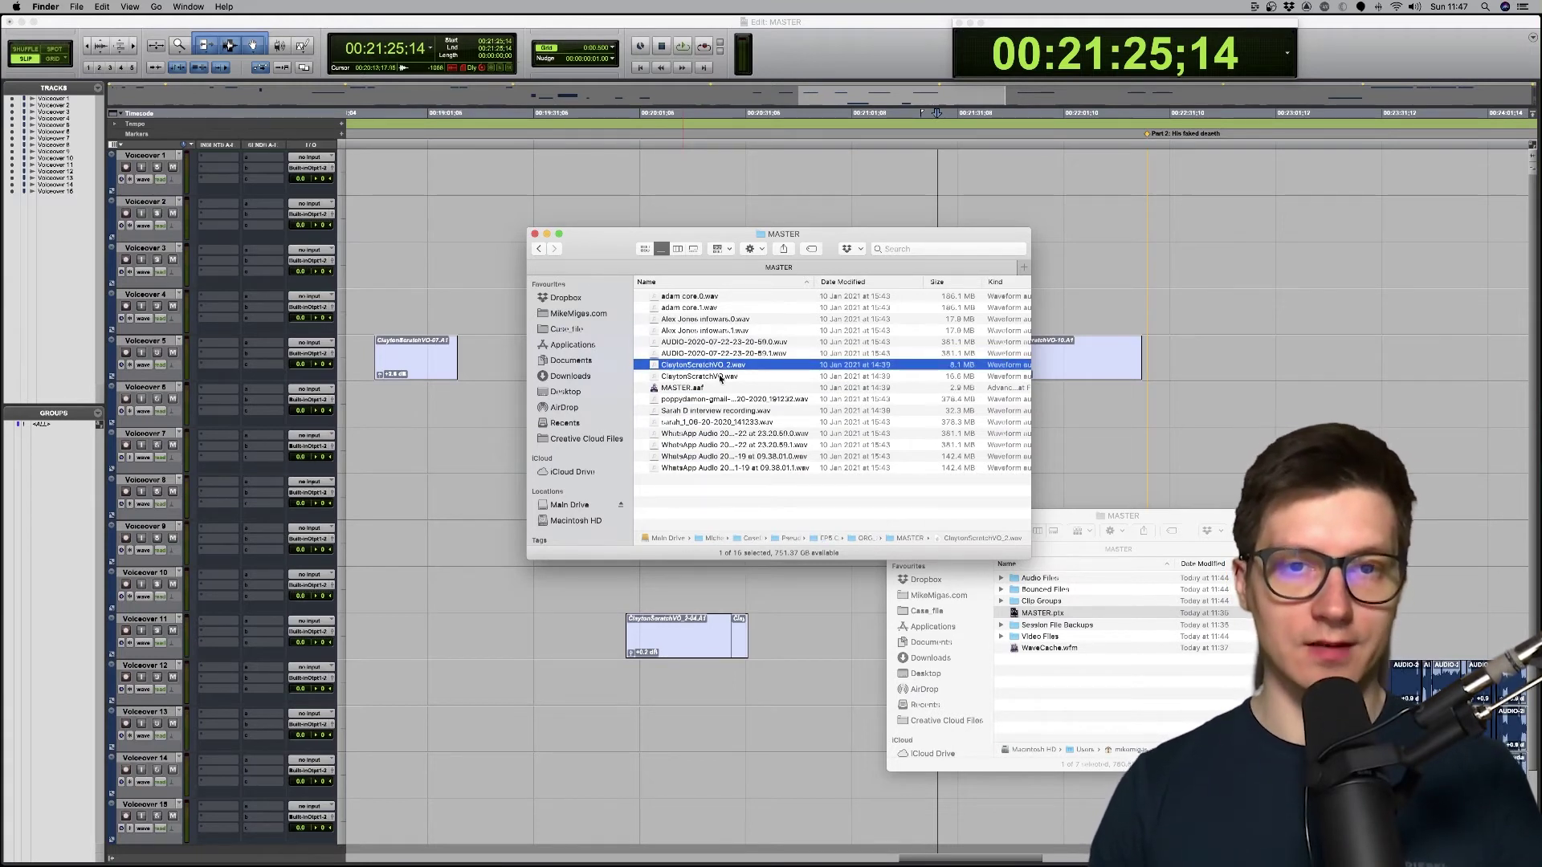
left_click_drag(618, 253, 518, 239)
mouse_move(803, 847)
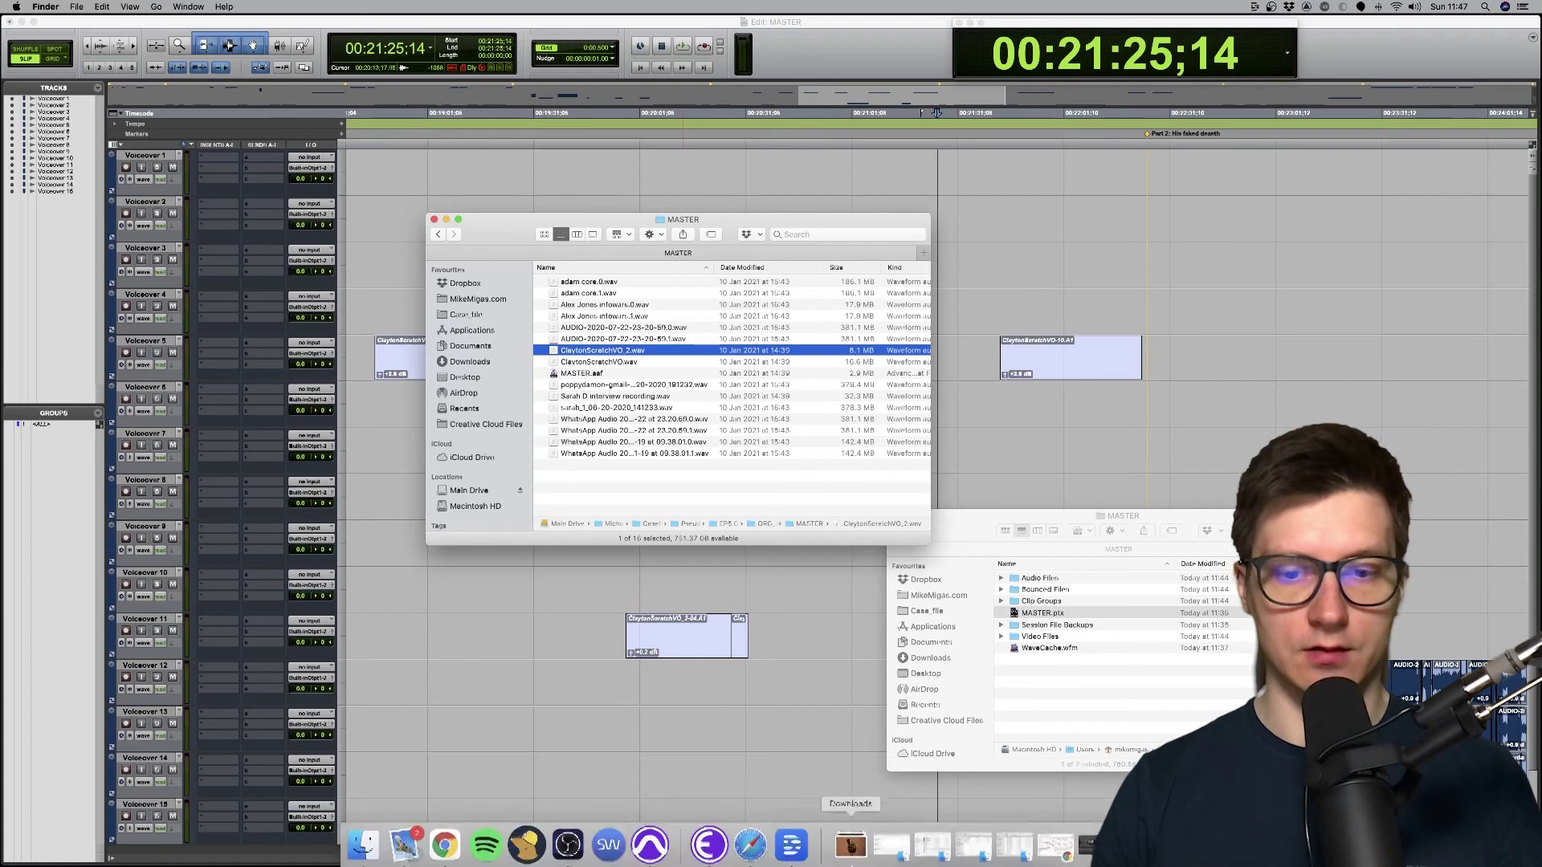
left_click(791, 843)
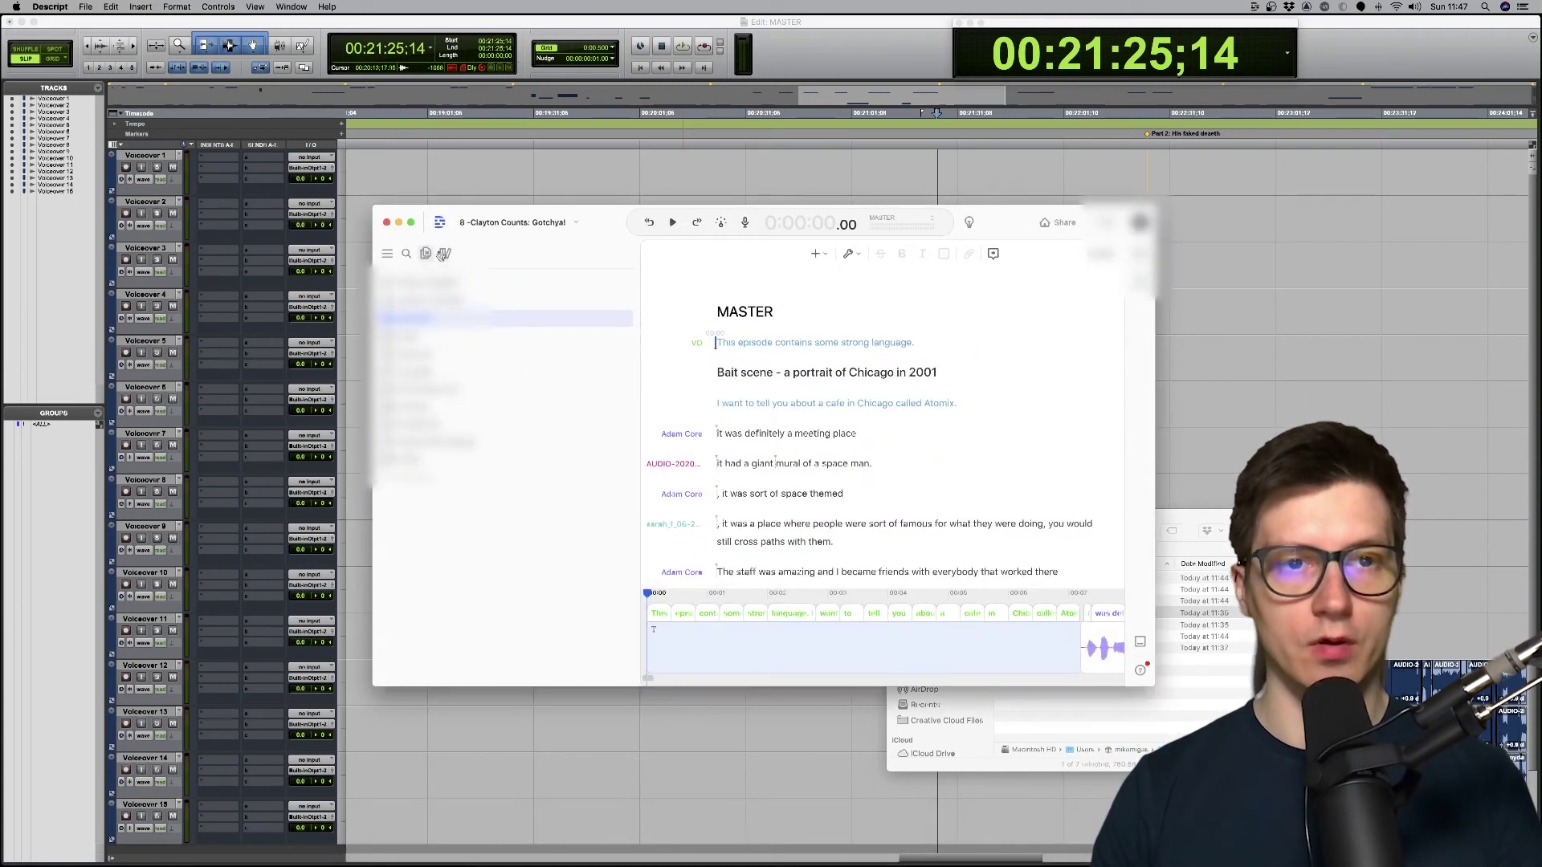
Step: Check the session's audio files in the Pro Tools Workspace browser, then switch back to Descript
key("super+Tab")
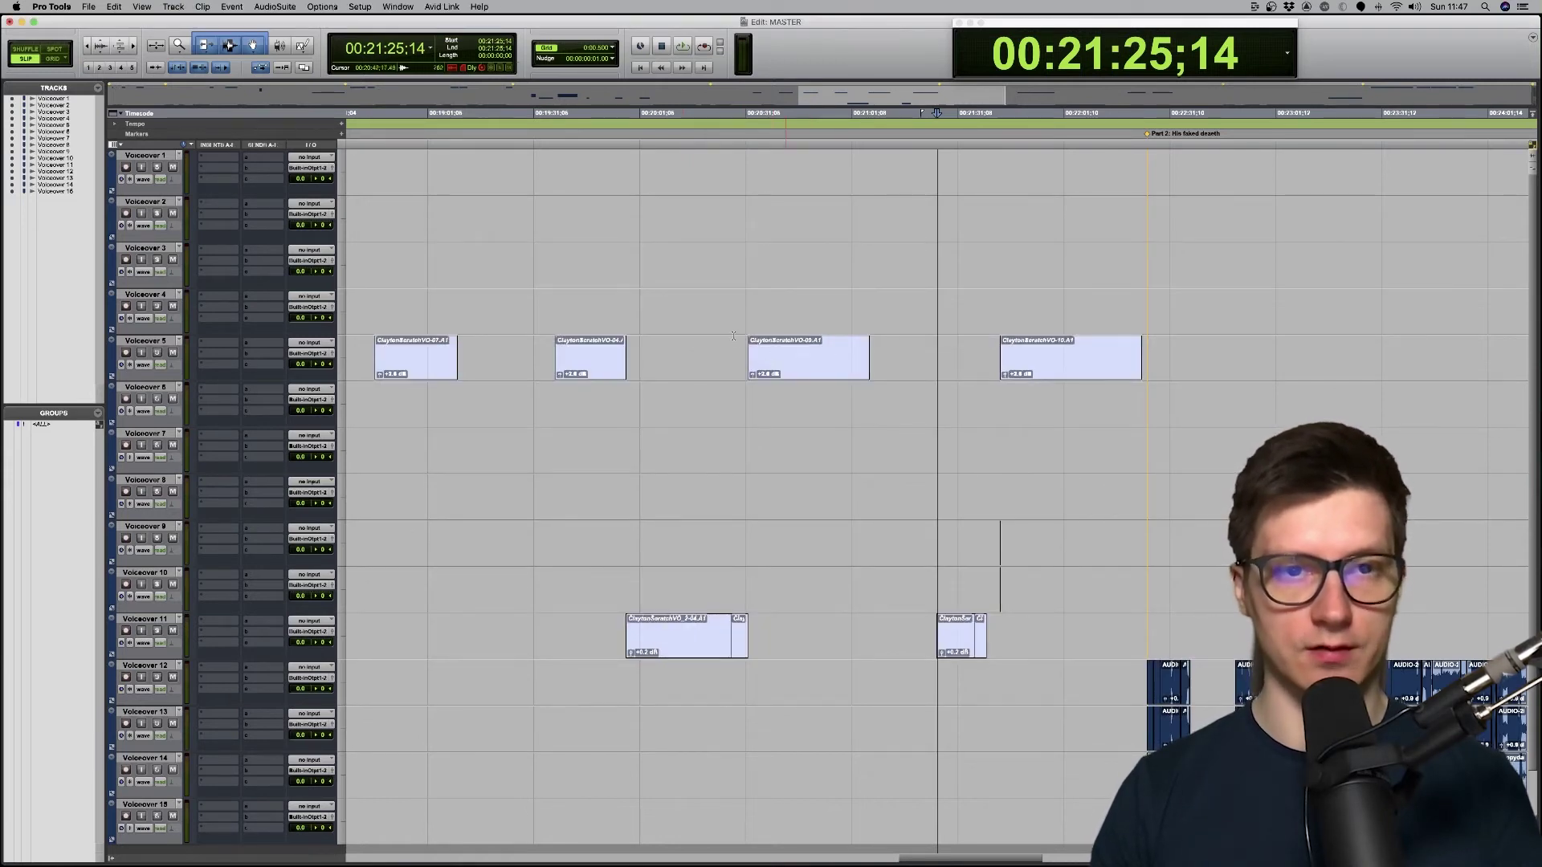
key("alt+i")
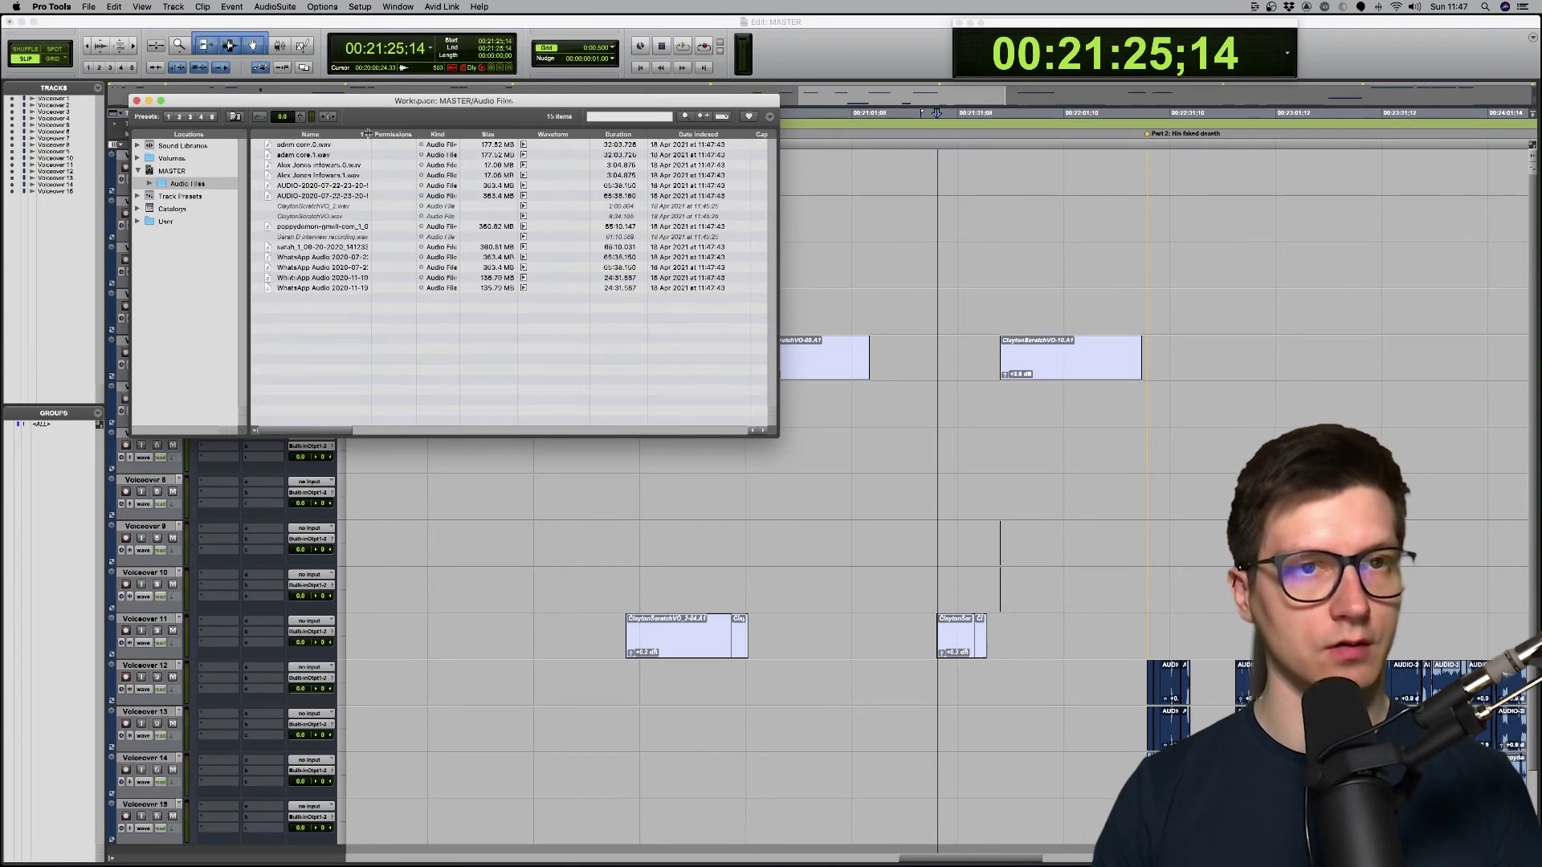
left_click(867, 49)
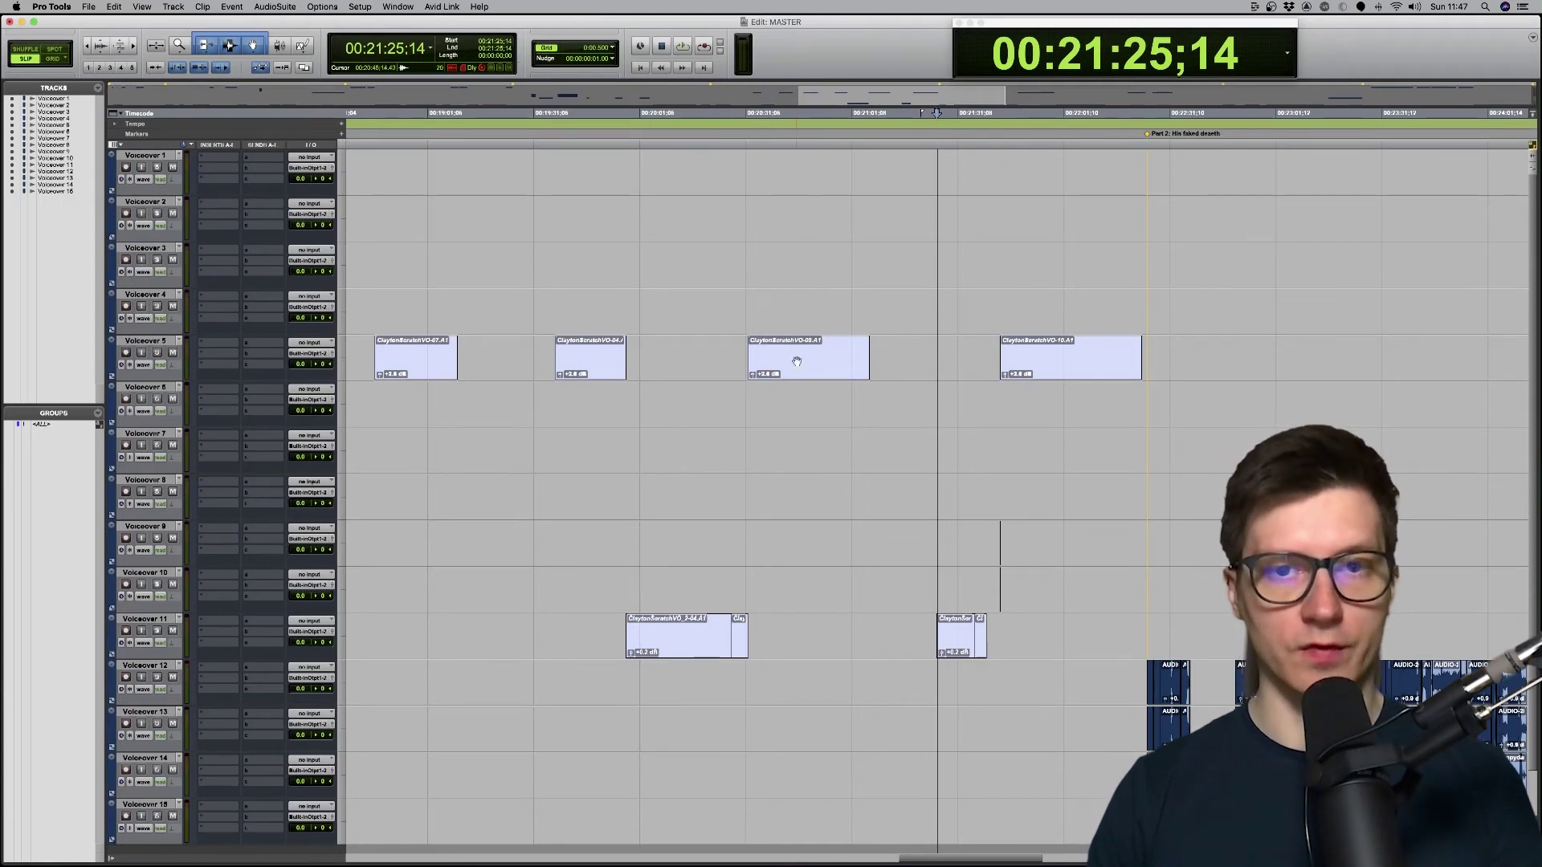
key("super+Tab")
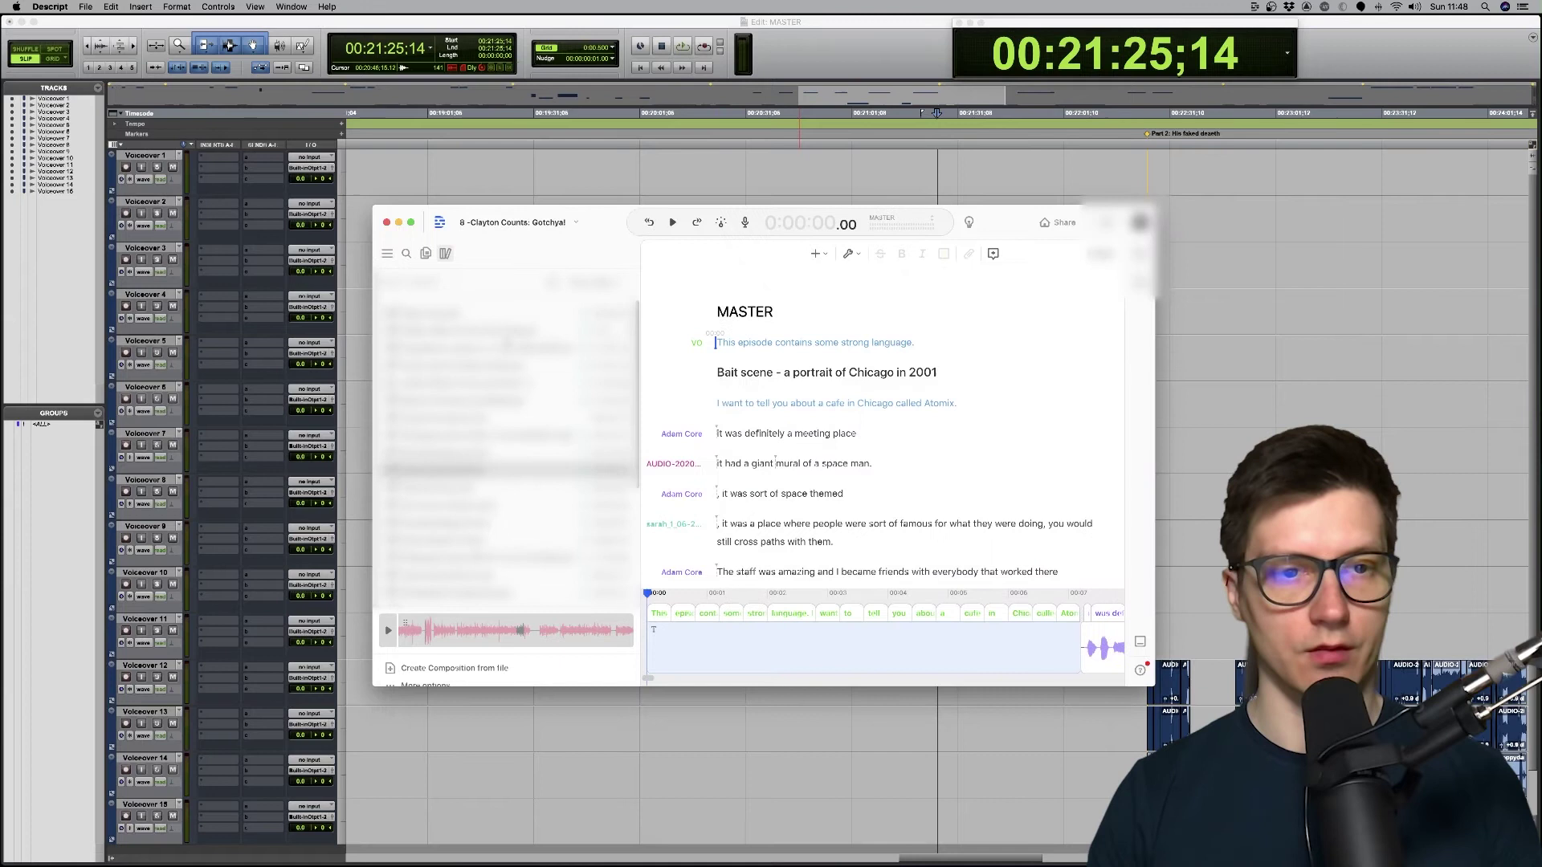
Step: Create a new composition from the ClaytonScratchVO.wav media file
scroll(220, 413, "down", 2)
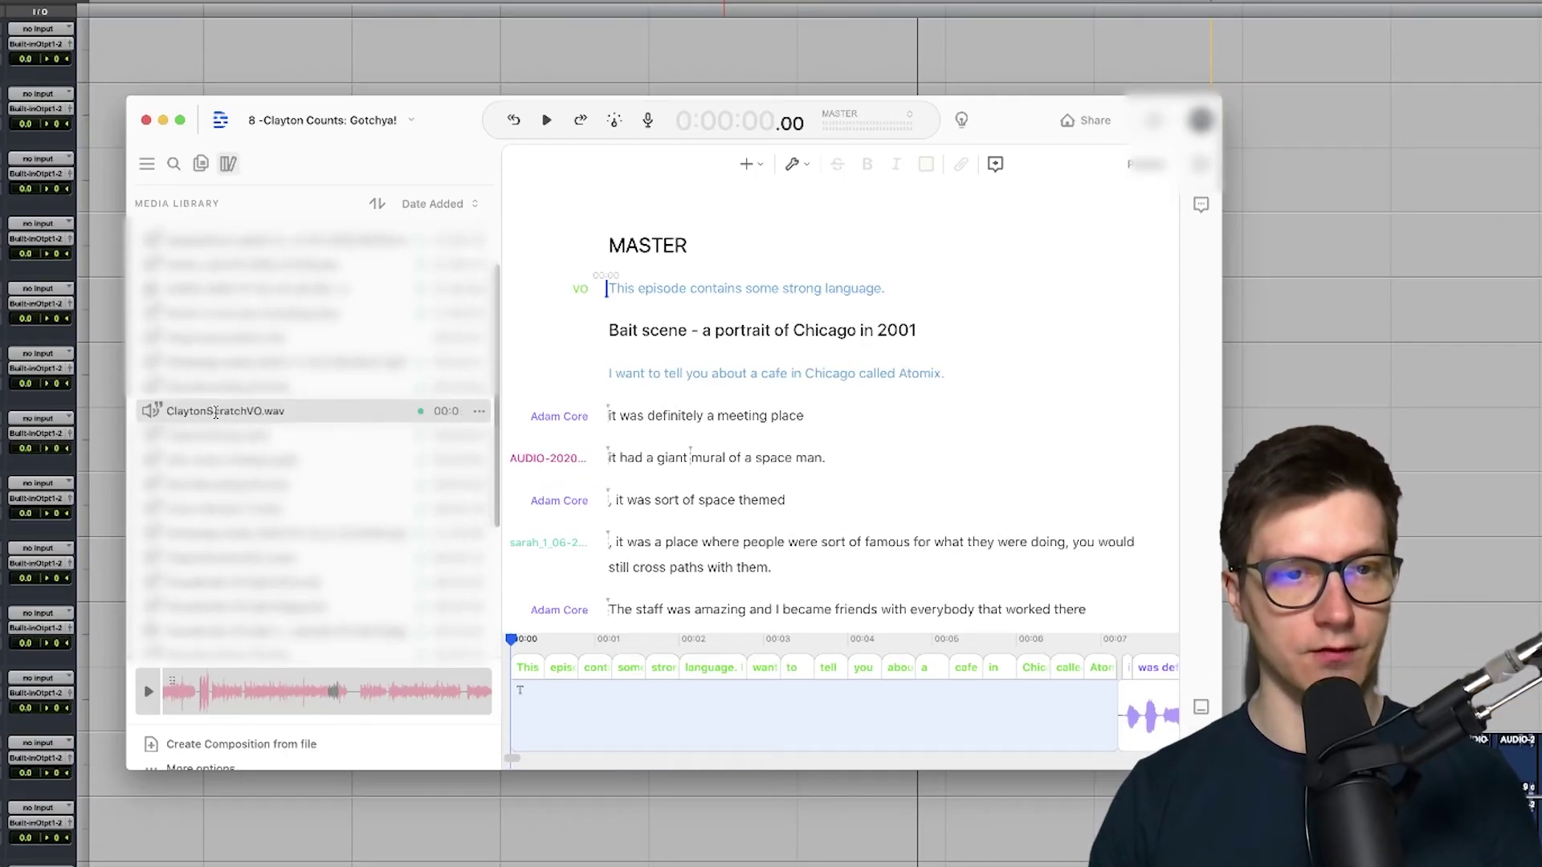
right_click(266, 413)
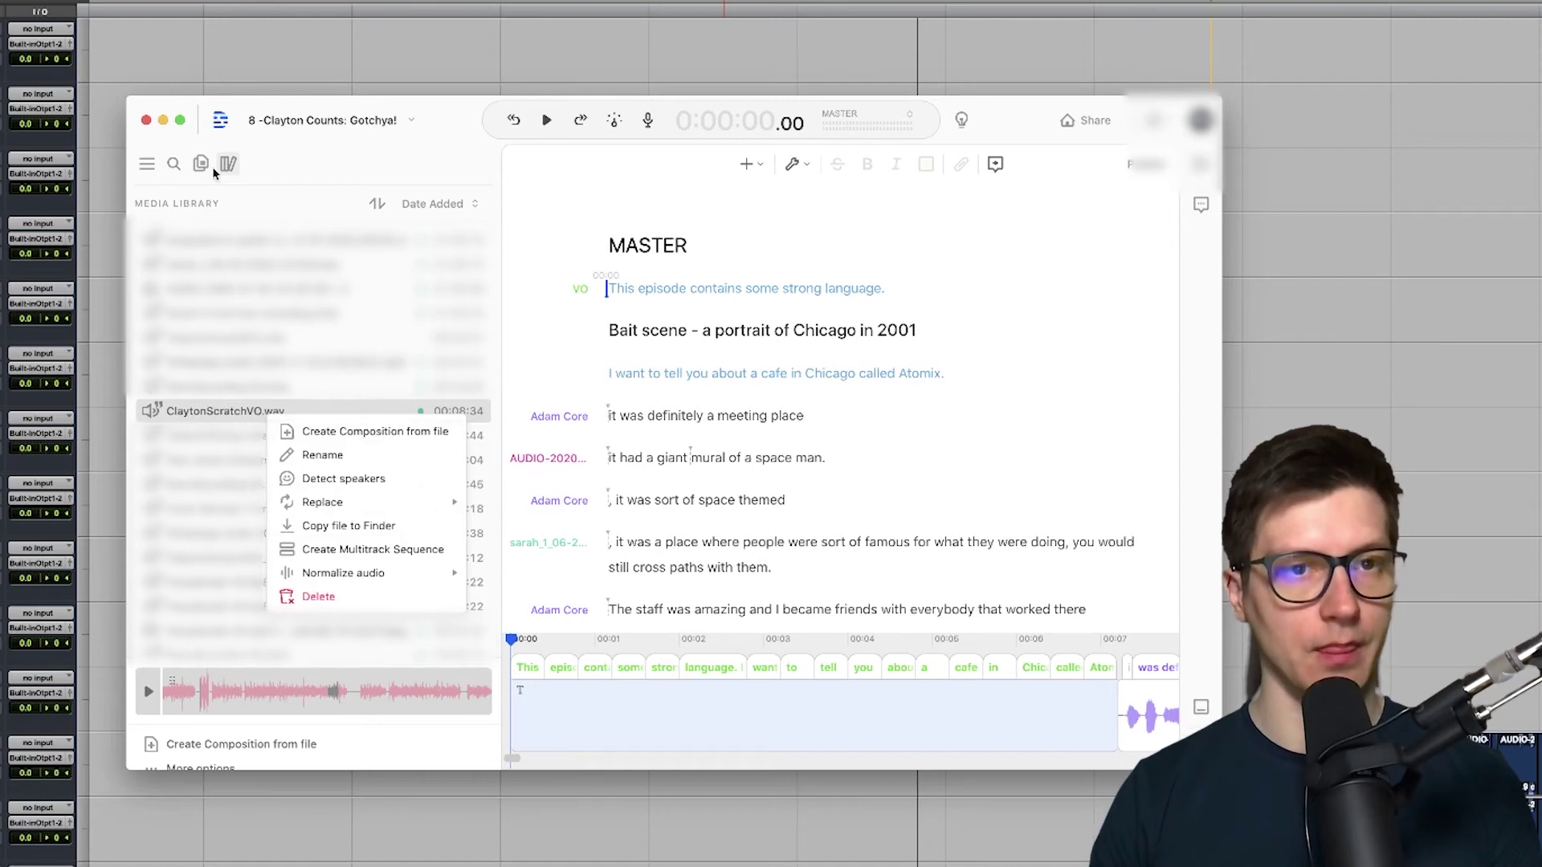
left_click(351, 440)
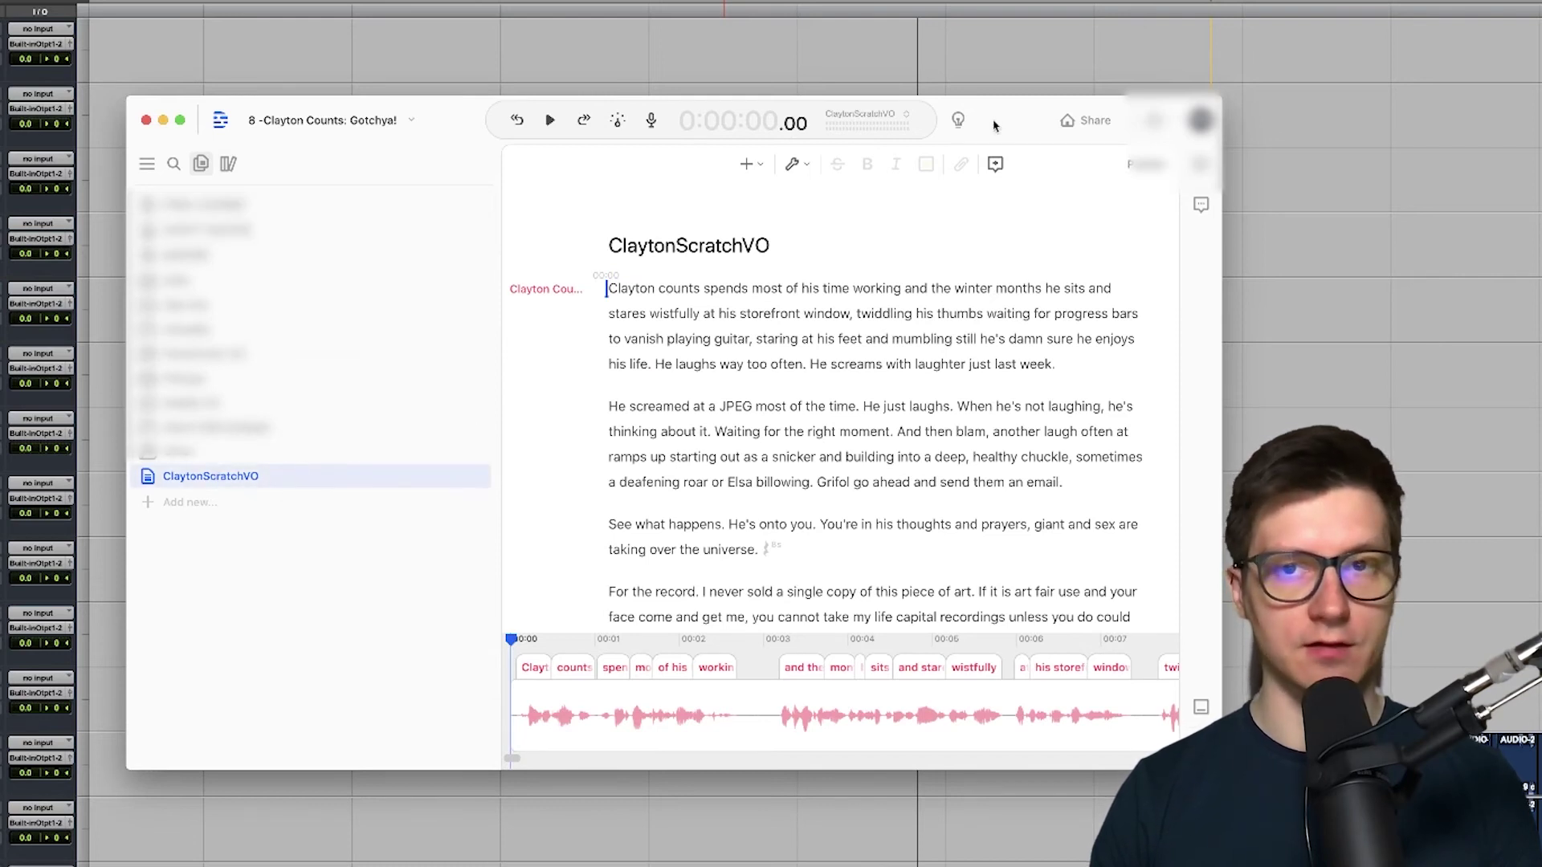
Step: Review the WAV export settings (2 channels, 48000 Hz) without exporting, then minimise Descript
left_click(1084, 121)
left_click(588, 153)
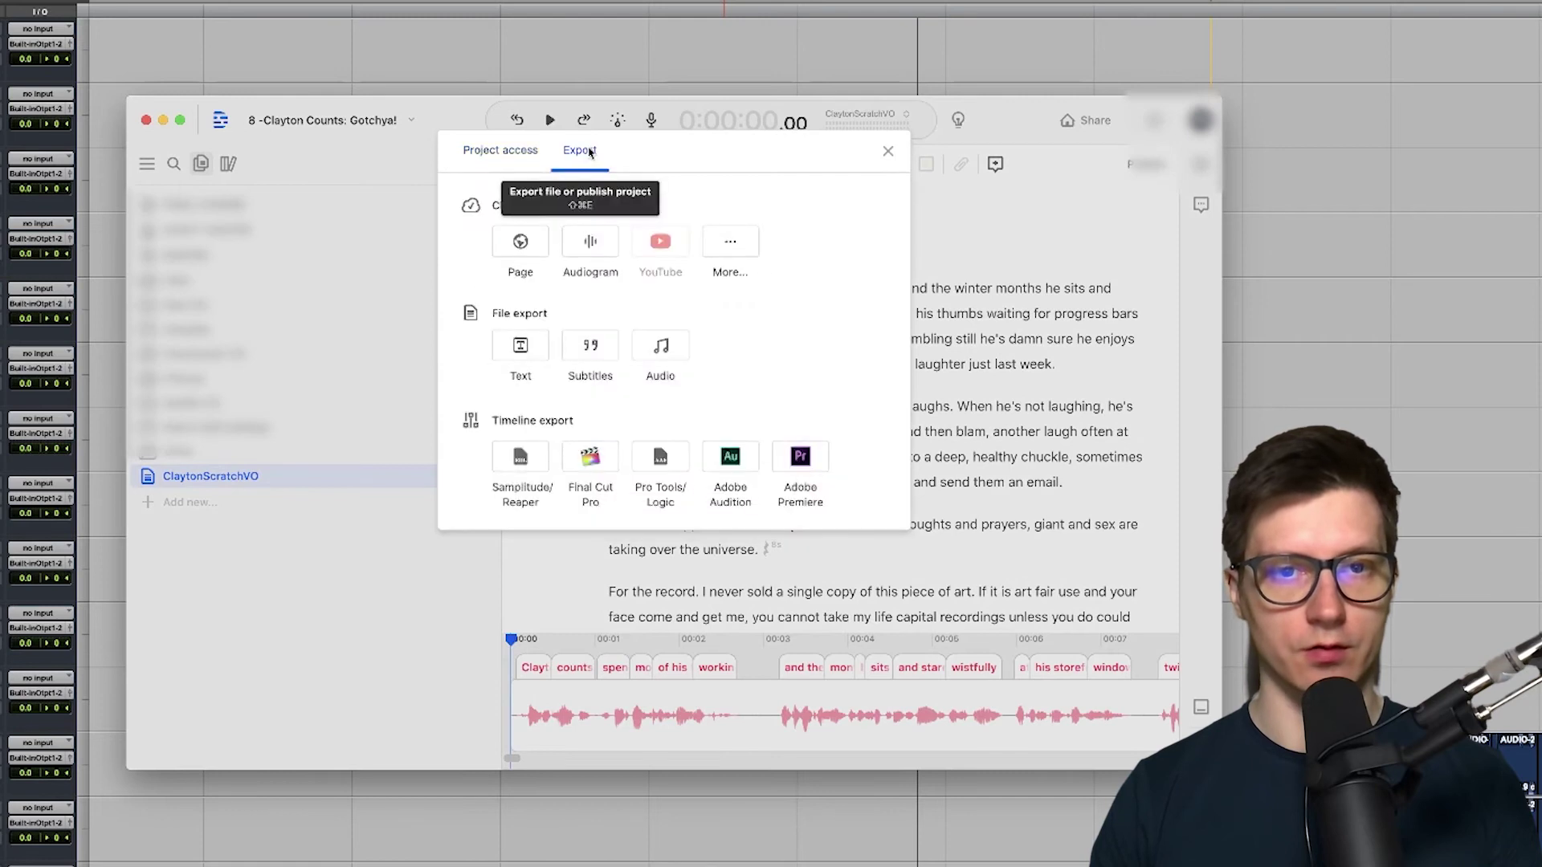
left_click(662, 347)
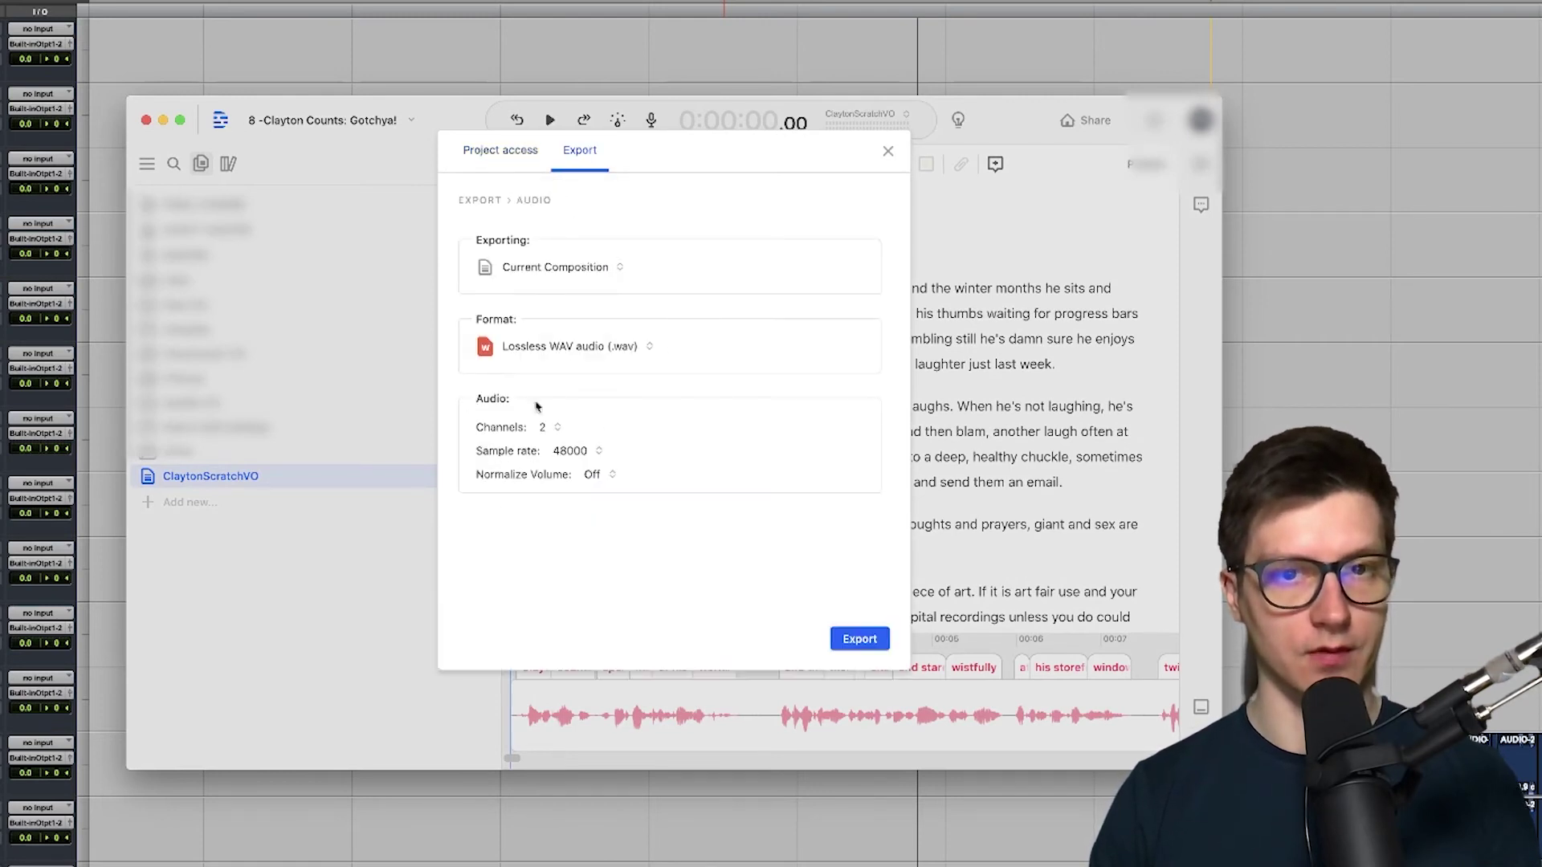
left_click(888, 153)
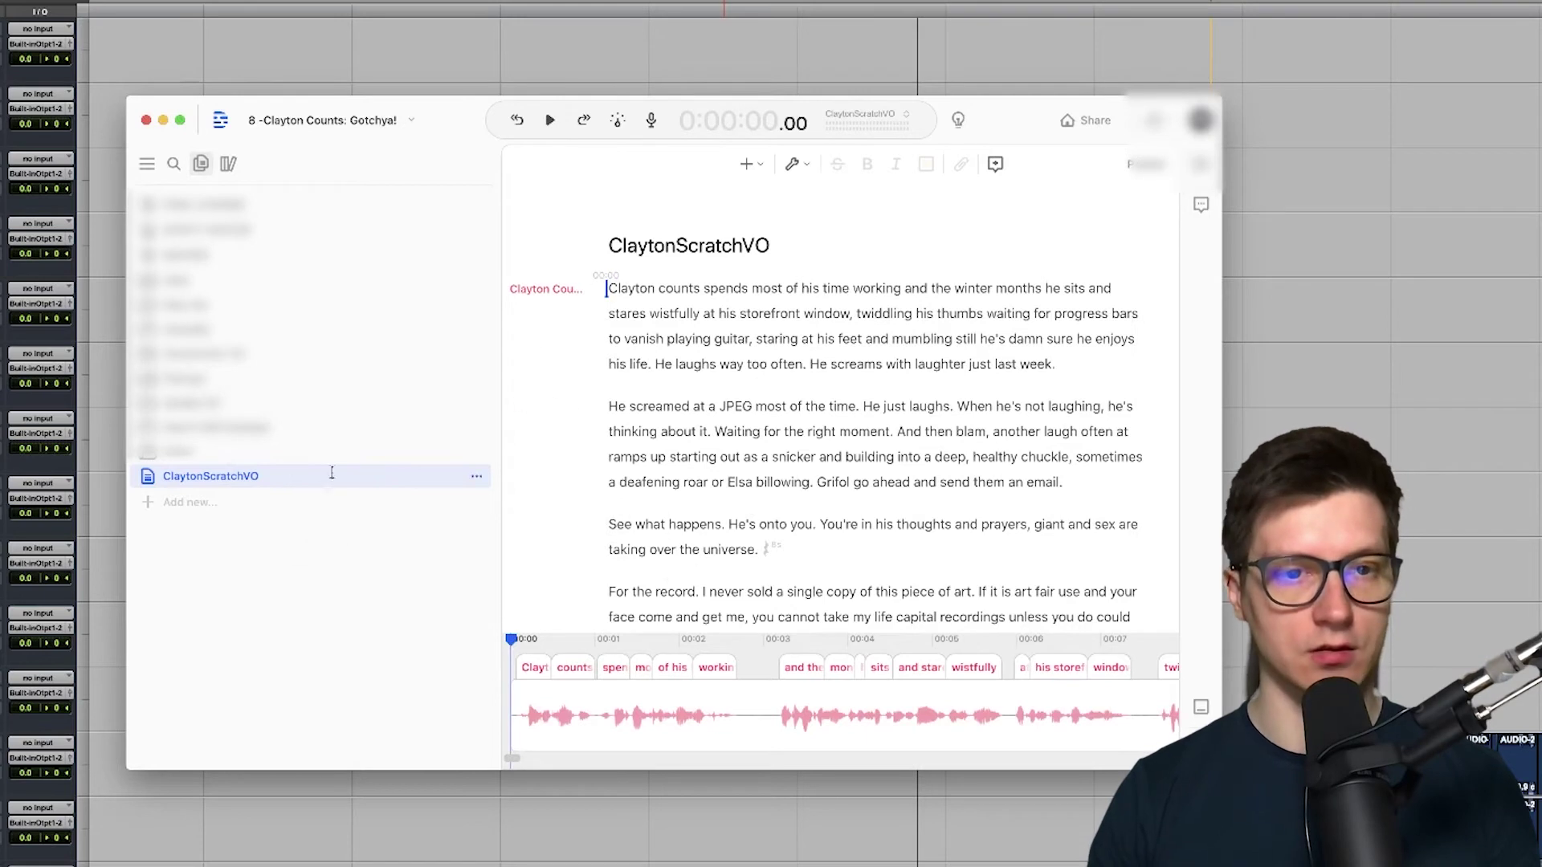
left_click(163, 120)
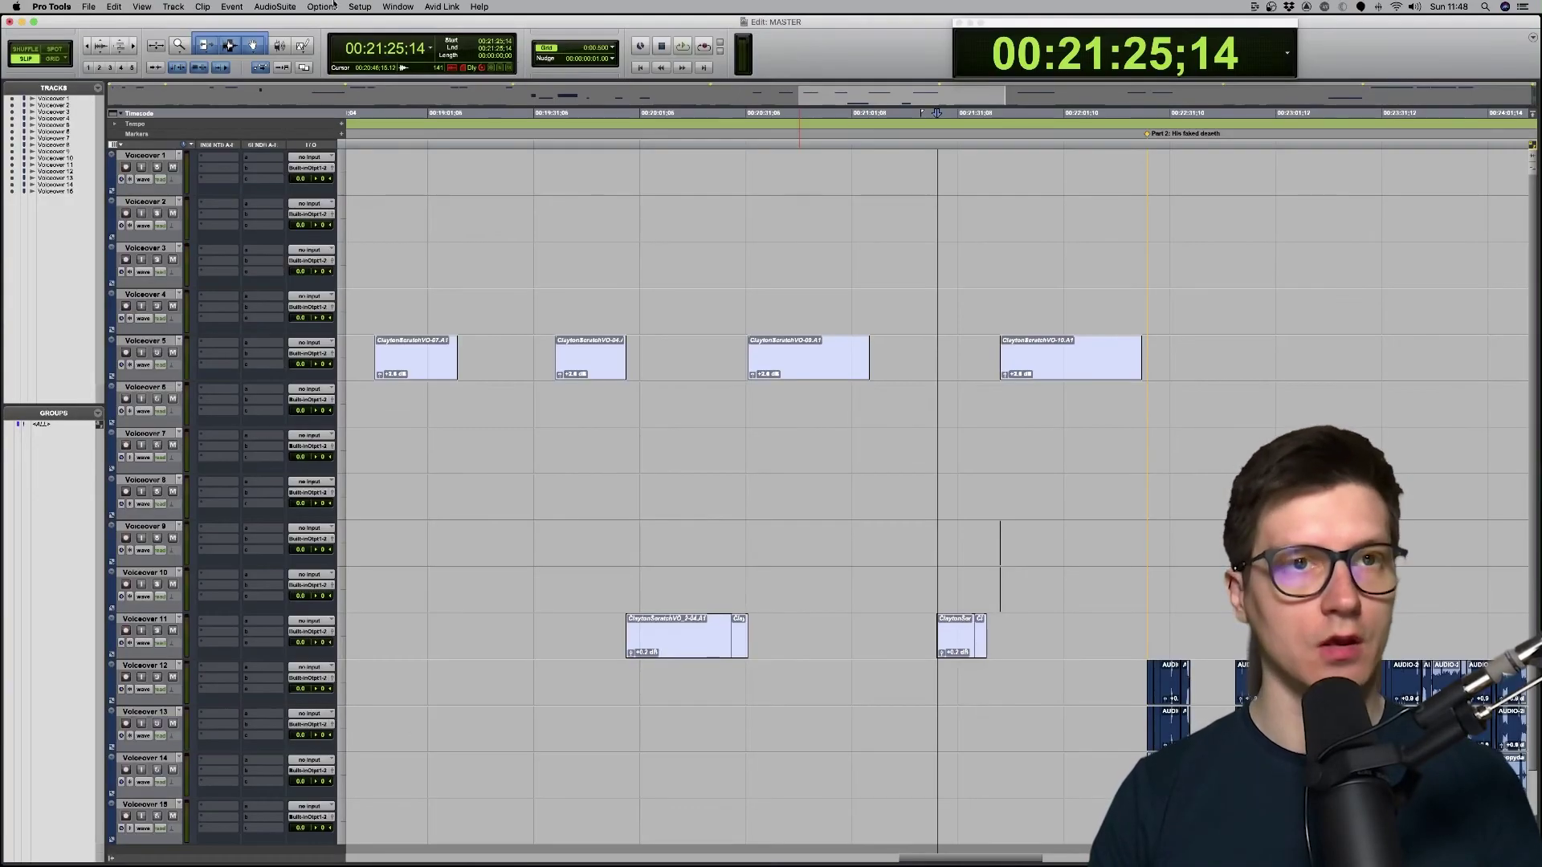
mouse_move(622, 863)
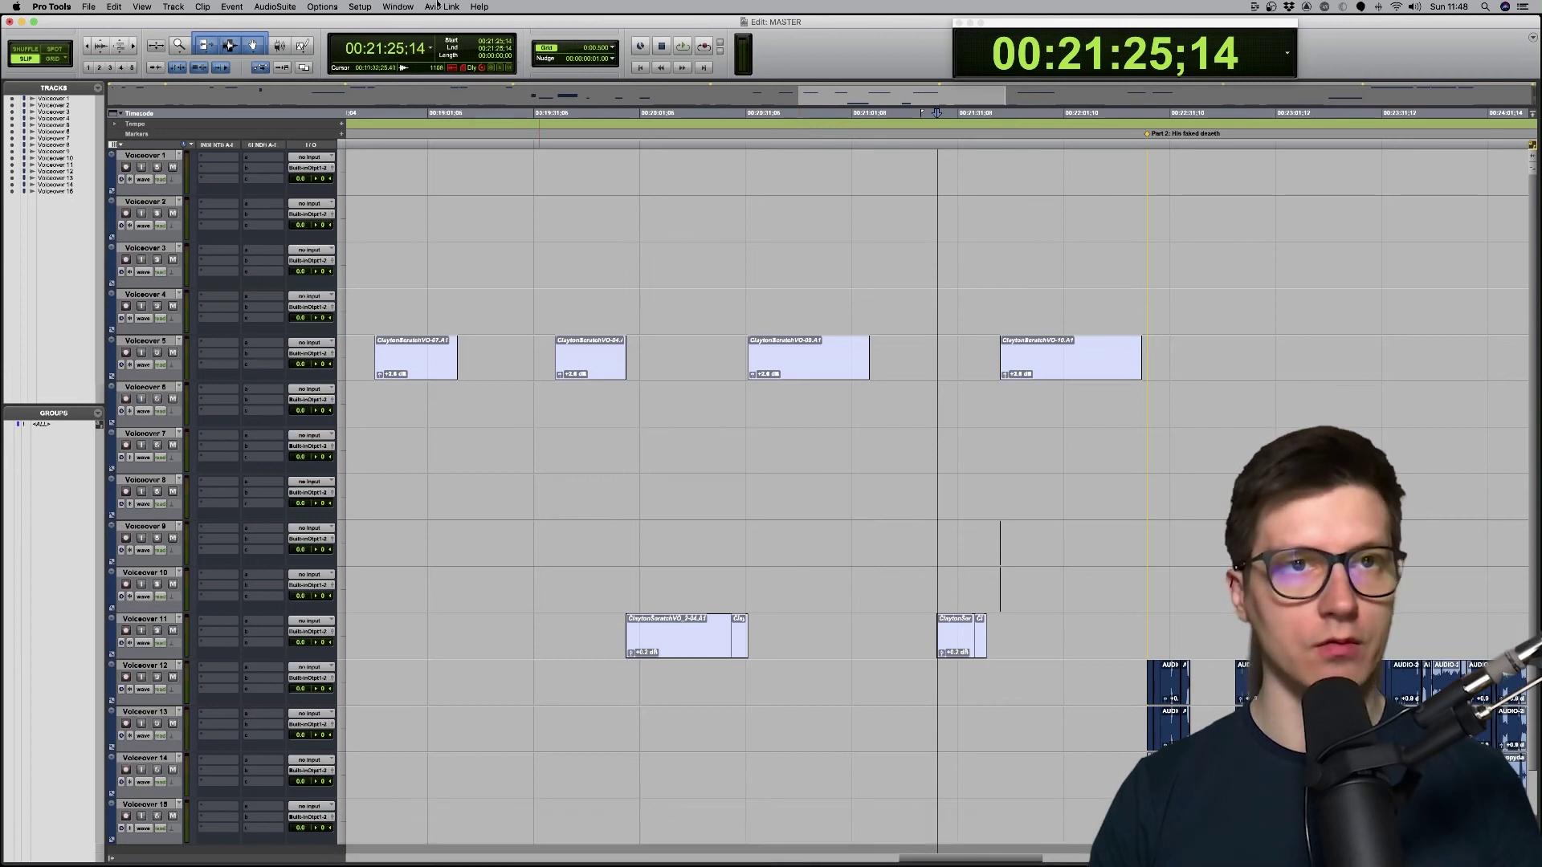
left_click(398, 7)
Step: Bring the MASTER Audio Files workspace forward, check the Finder Desktop, then select offline ClaytonScratchVO.wav
mouse_move(436, 199)
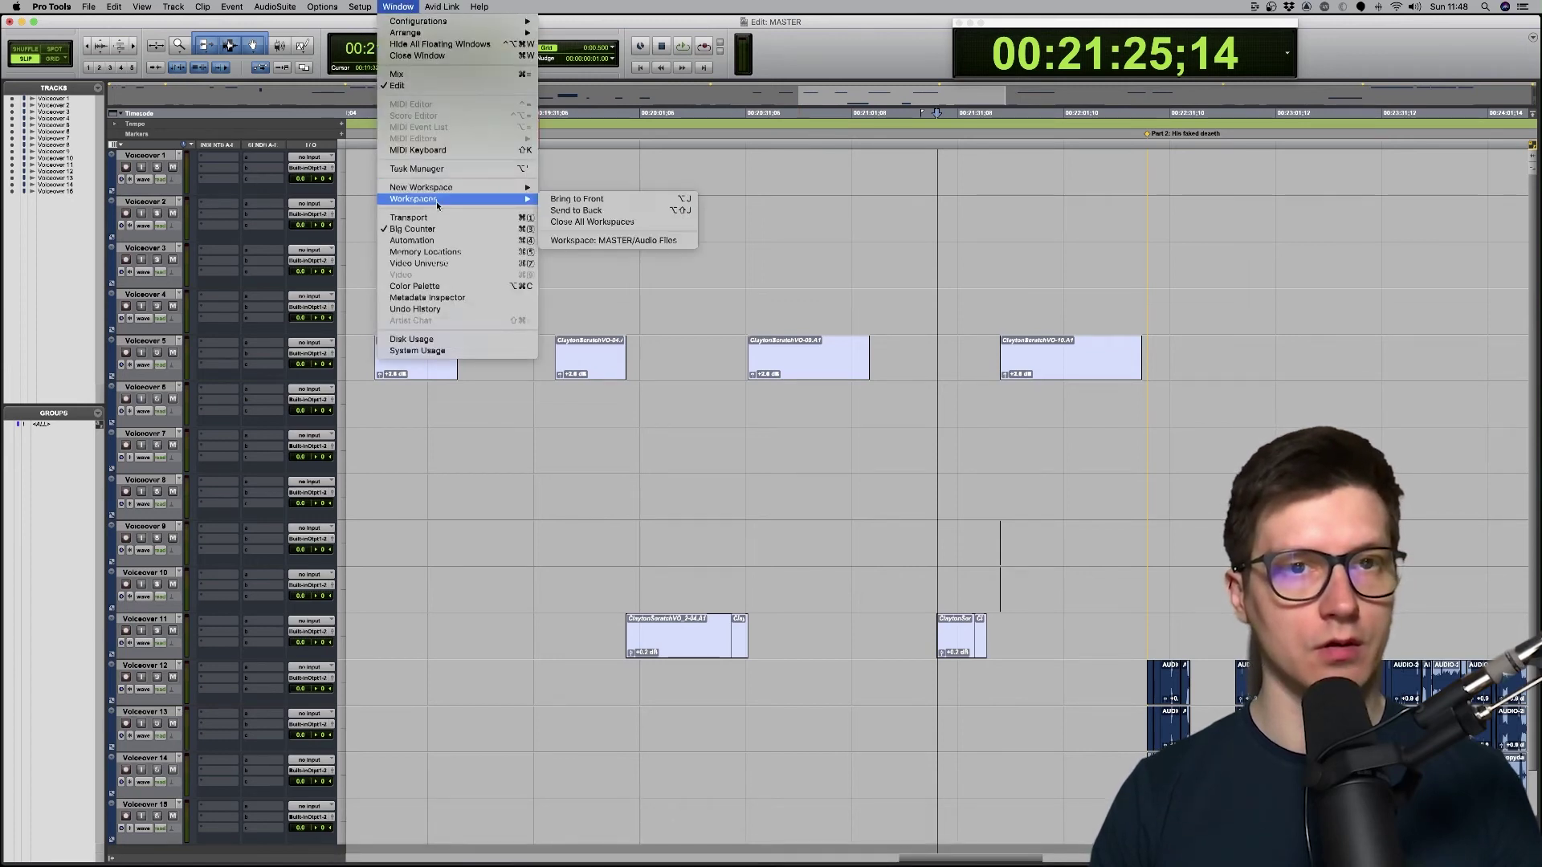
left_click(621, 200)
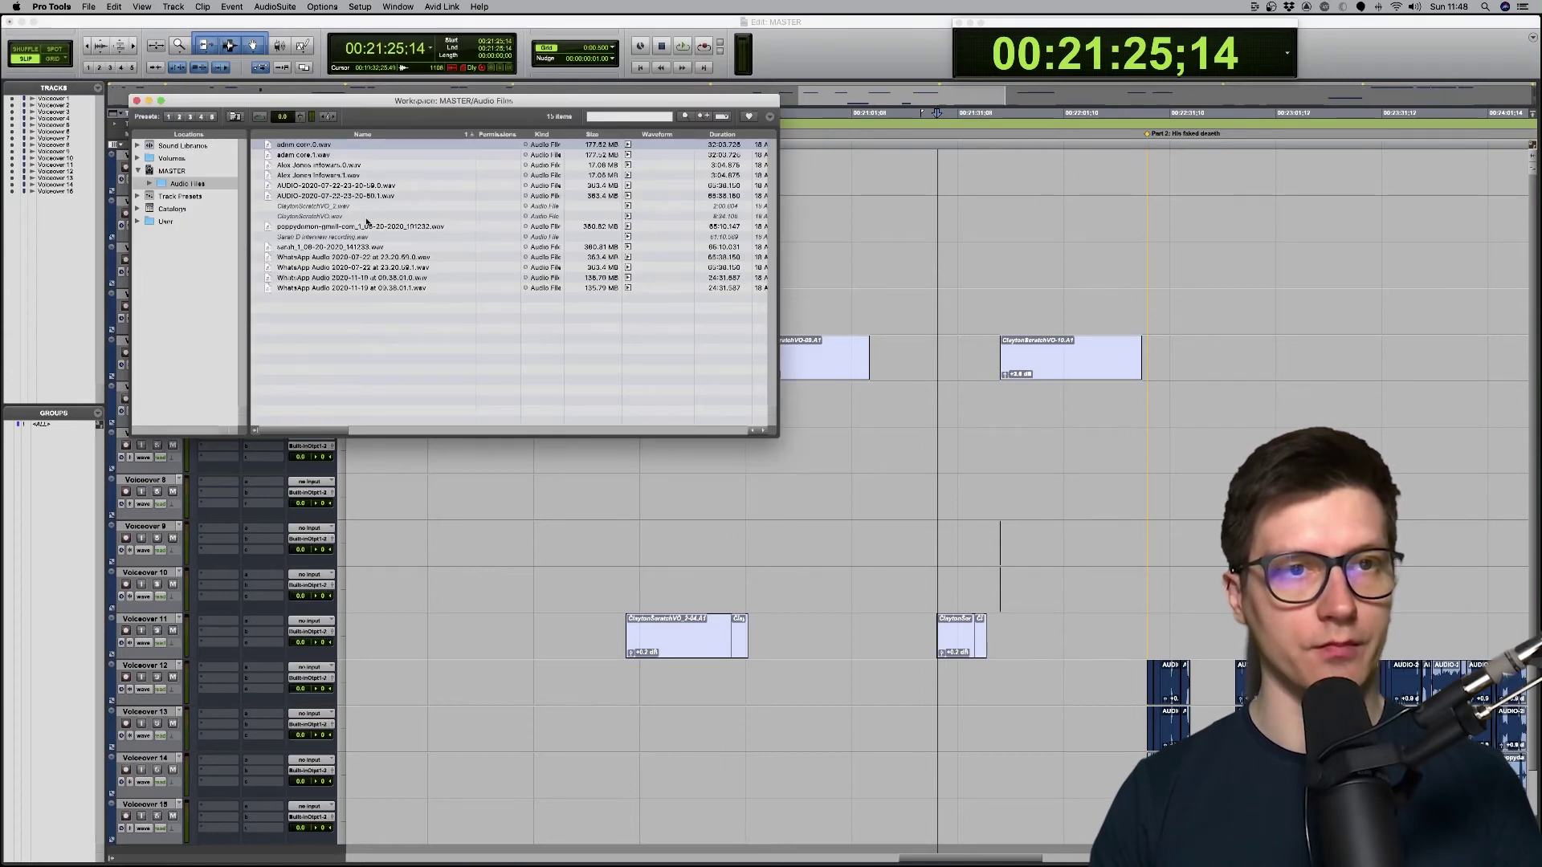
key("super+Tab")
key("super+Tab")
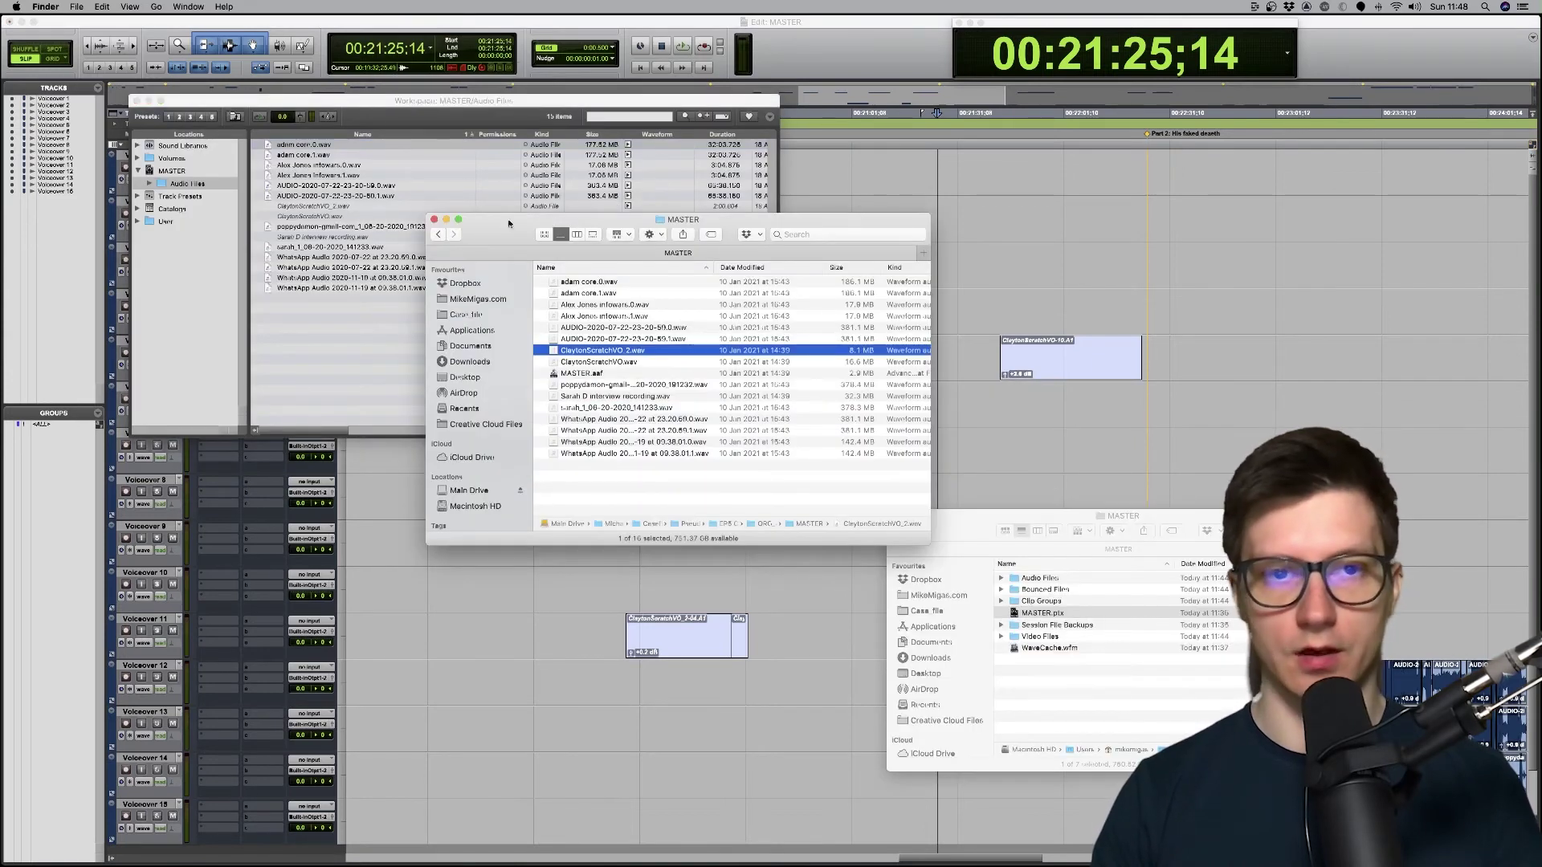
left_click(446, 220)
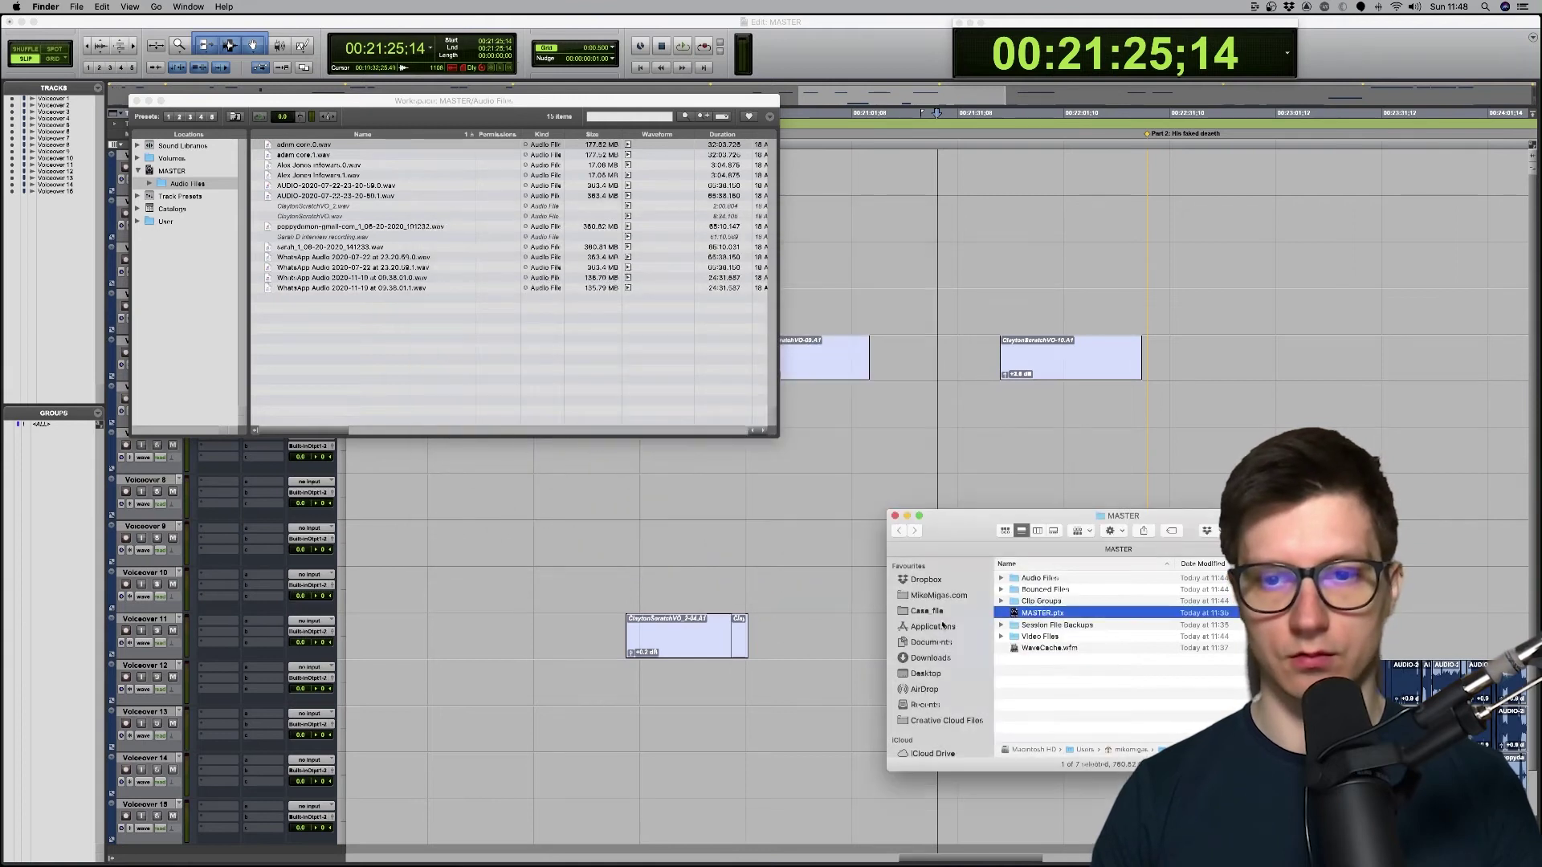
left_click(938, 677)
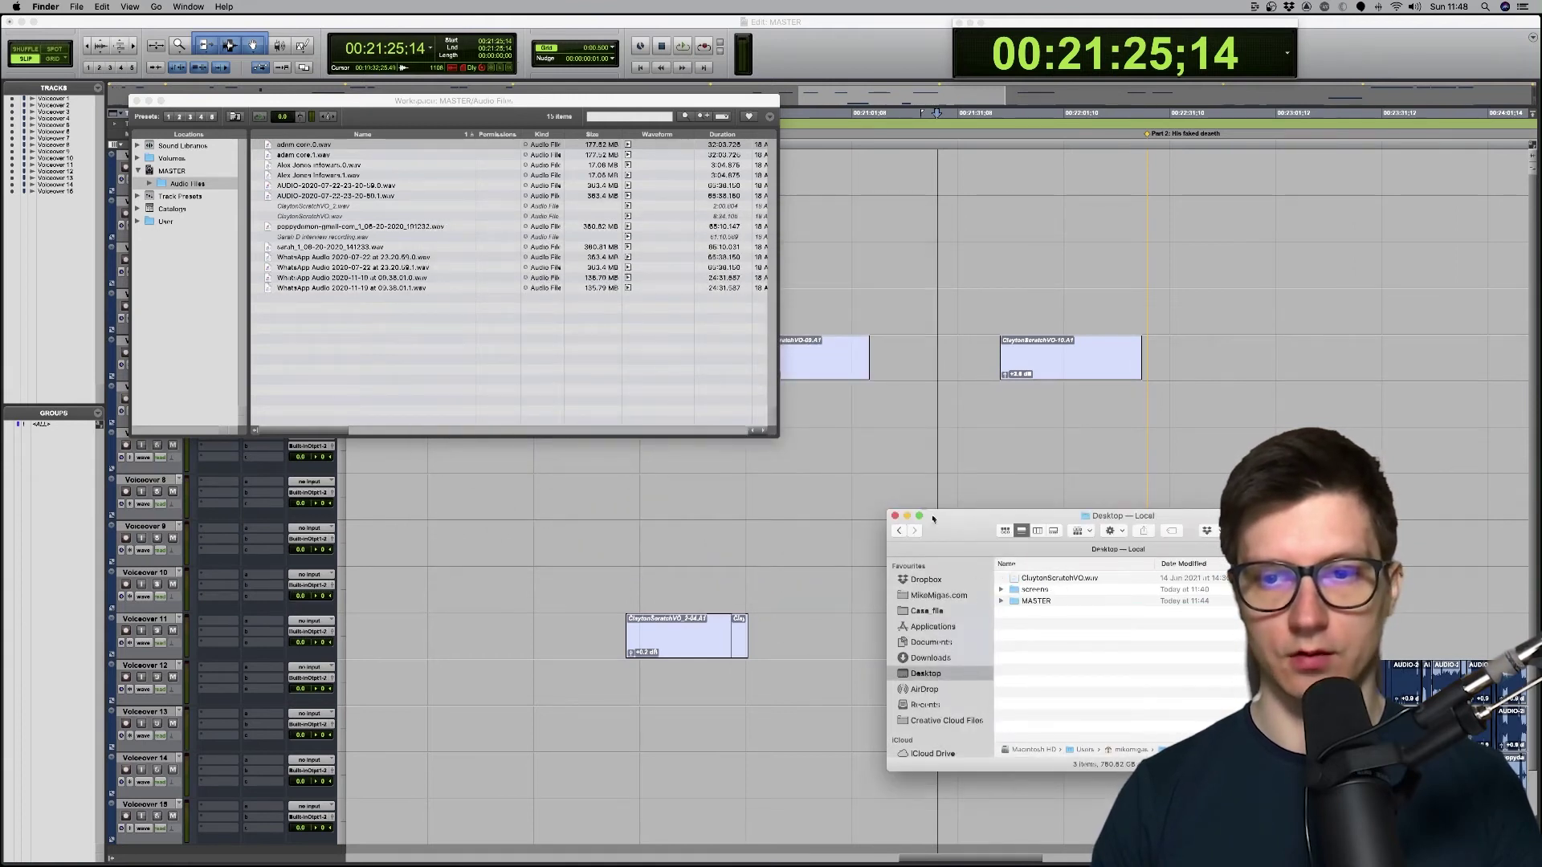
left_click(906, 516)
left_click(381, 217)
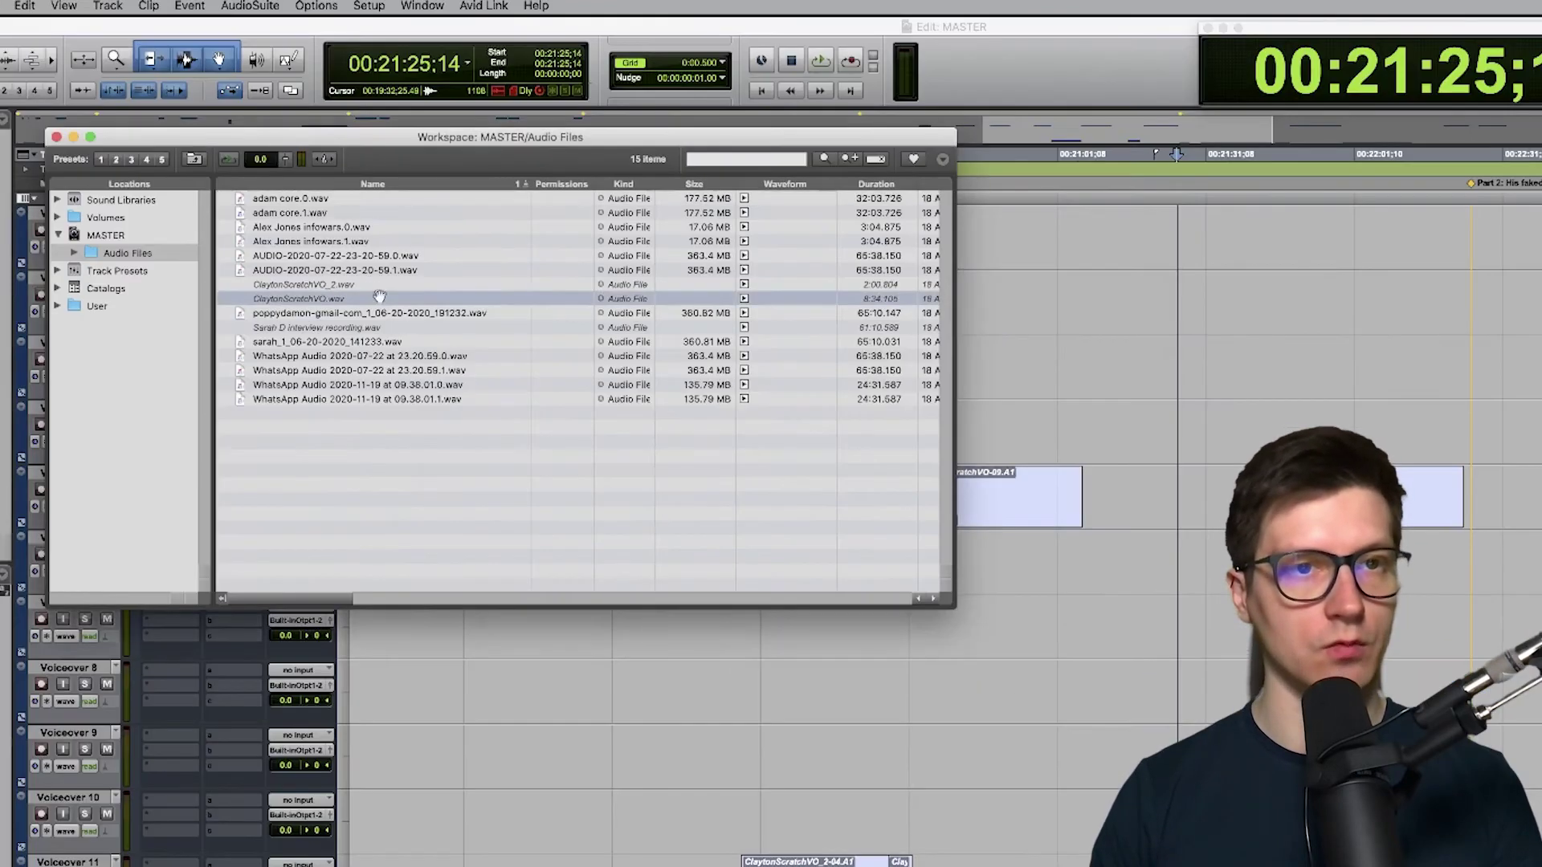
Step: Start Relink Offline for ClaytonScratchVO.wav with no files preselected
right_click(382, 217)
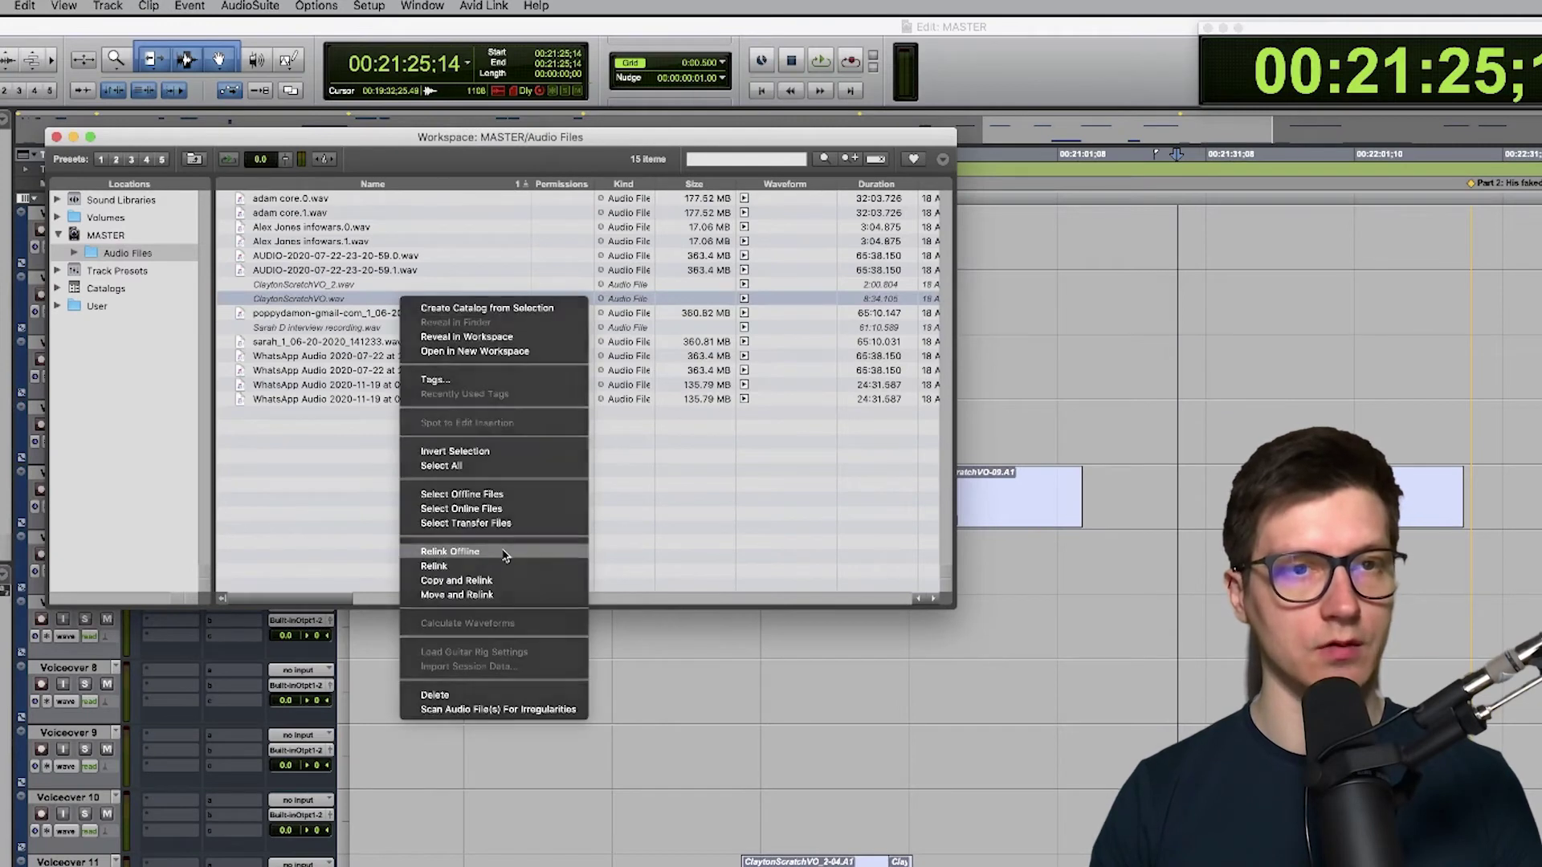
left_click(505, 553)
left_click(536, 480)
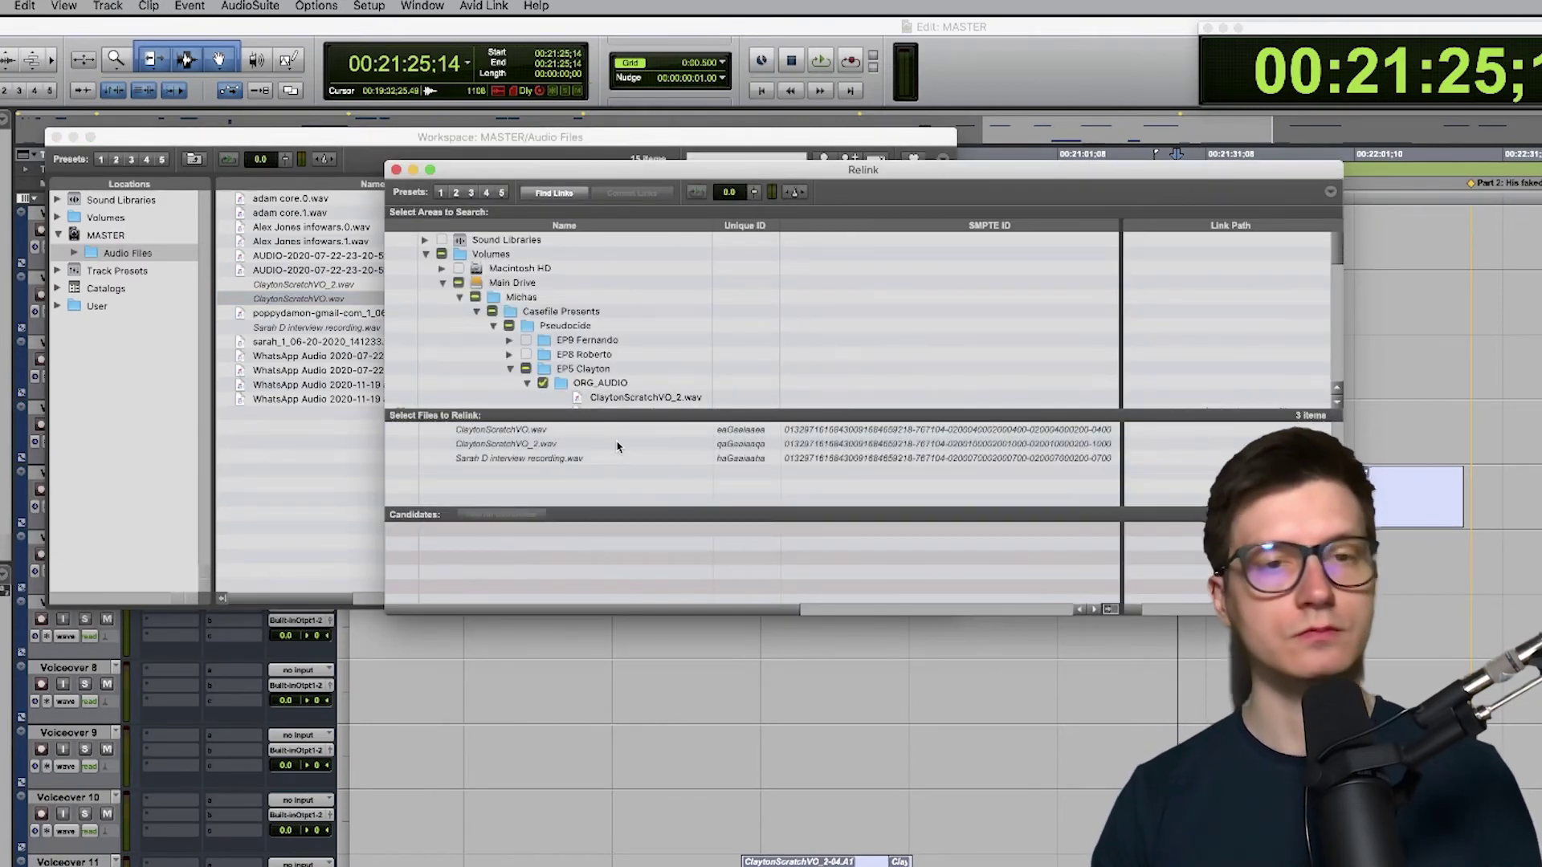
Step: Limit the relink search area to the User > Desktop folder instead of all volumes
left_click(440, 255)
left_click(425, 254)
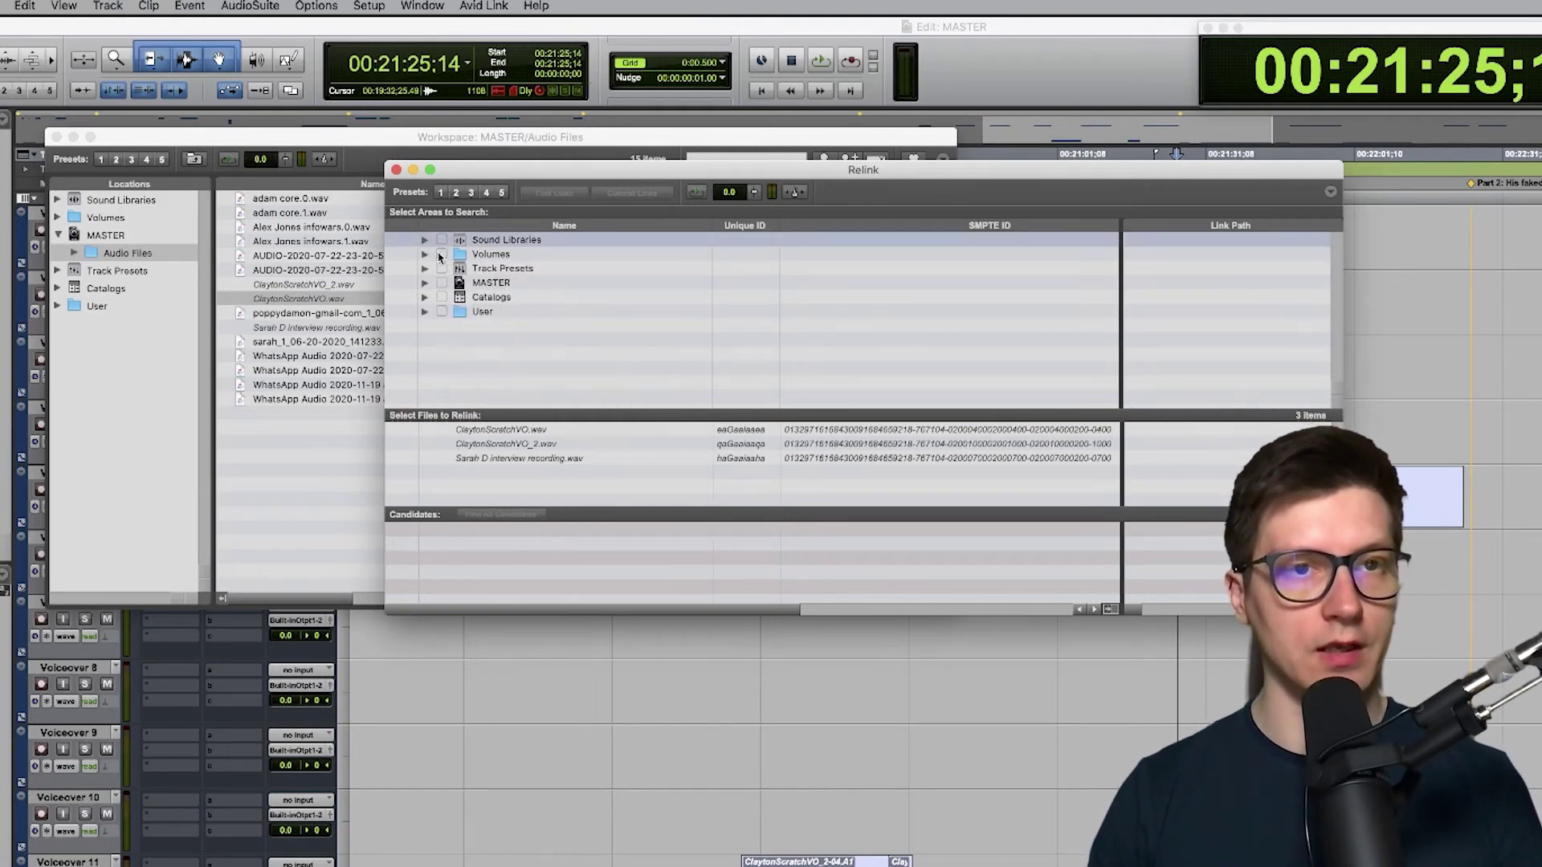
left_click(425, 312)
left_click(441, 327)
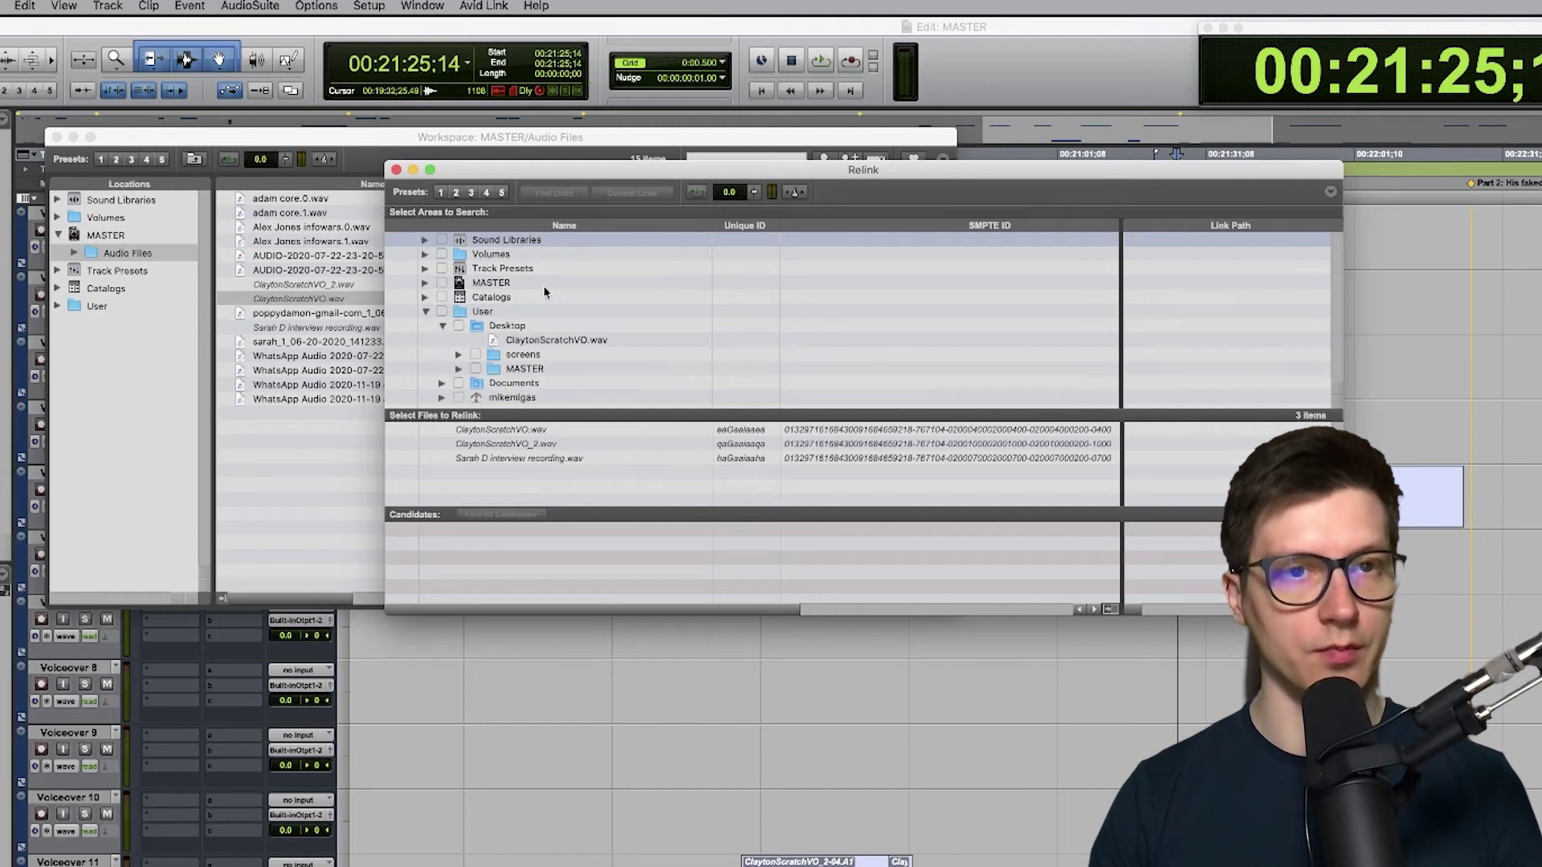
left_click(458, 326)
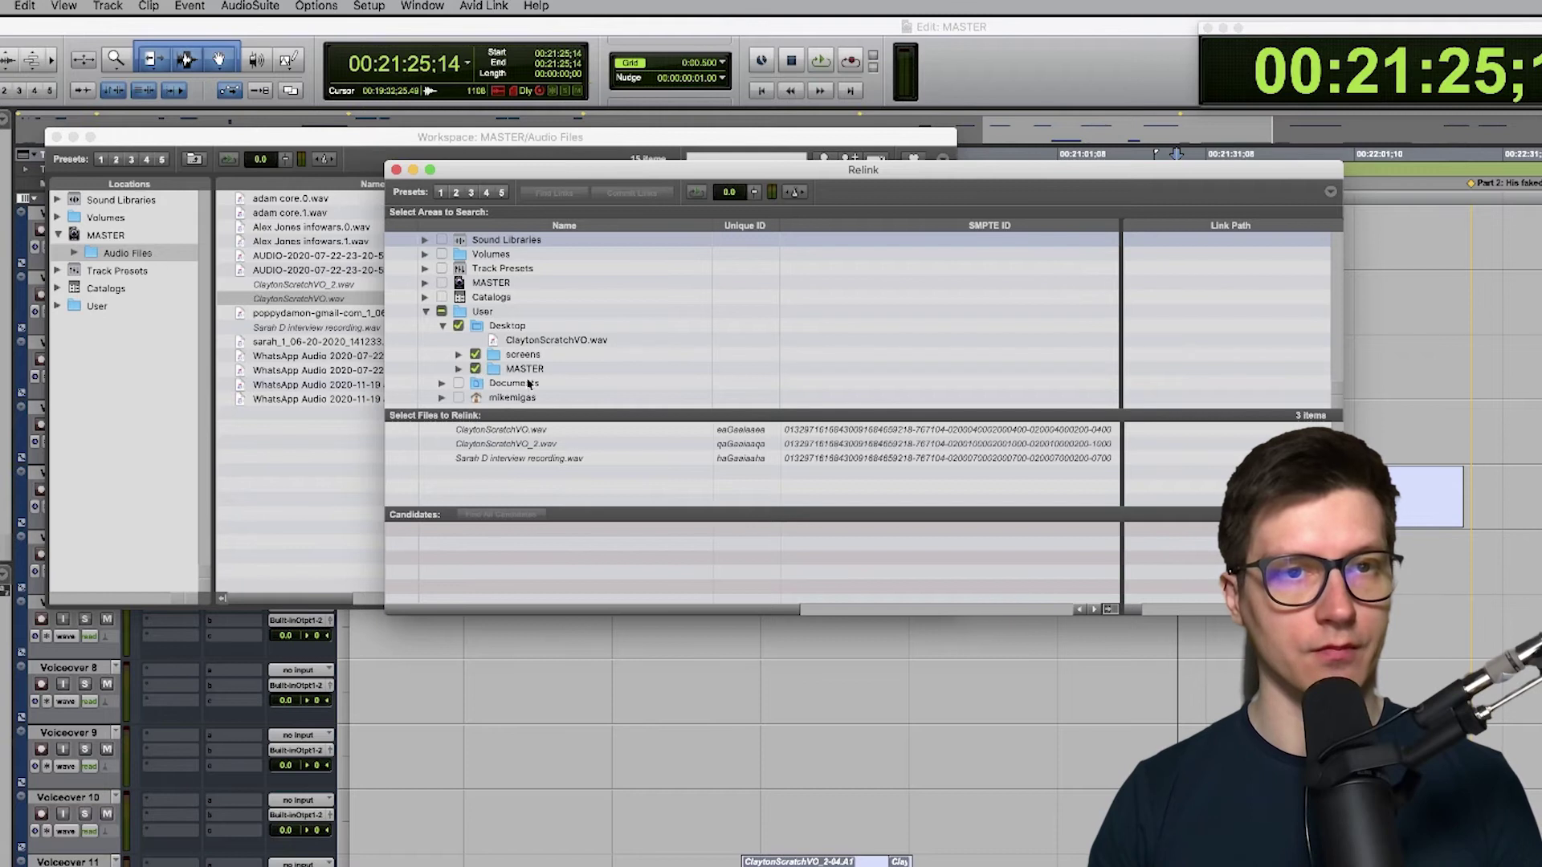
Step: Run Find Links on all three offline files and dismiss the search report
key("super+a")
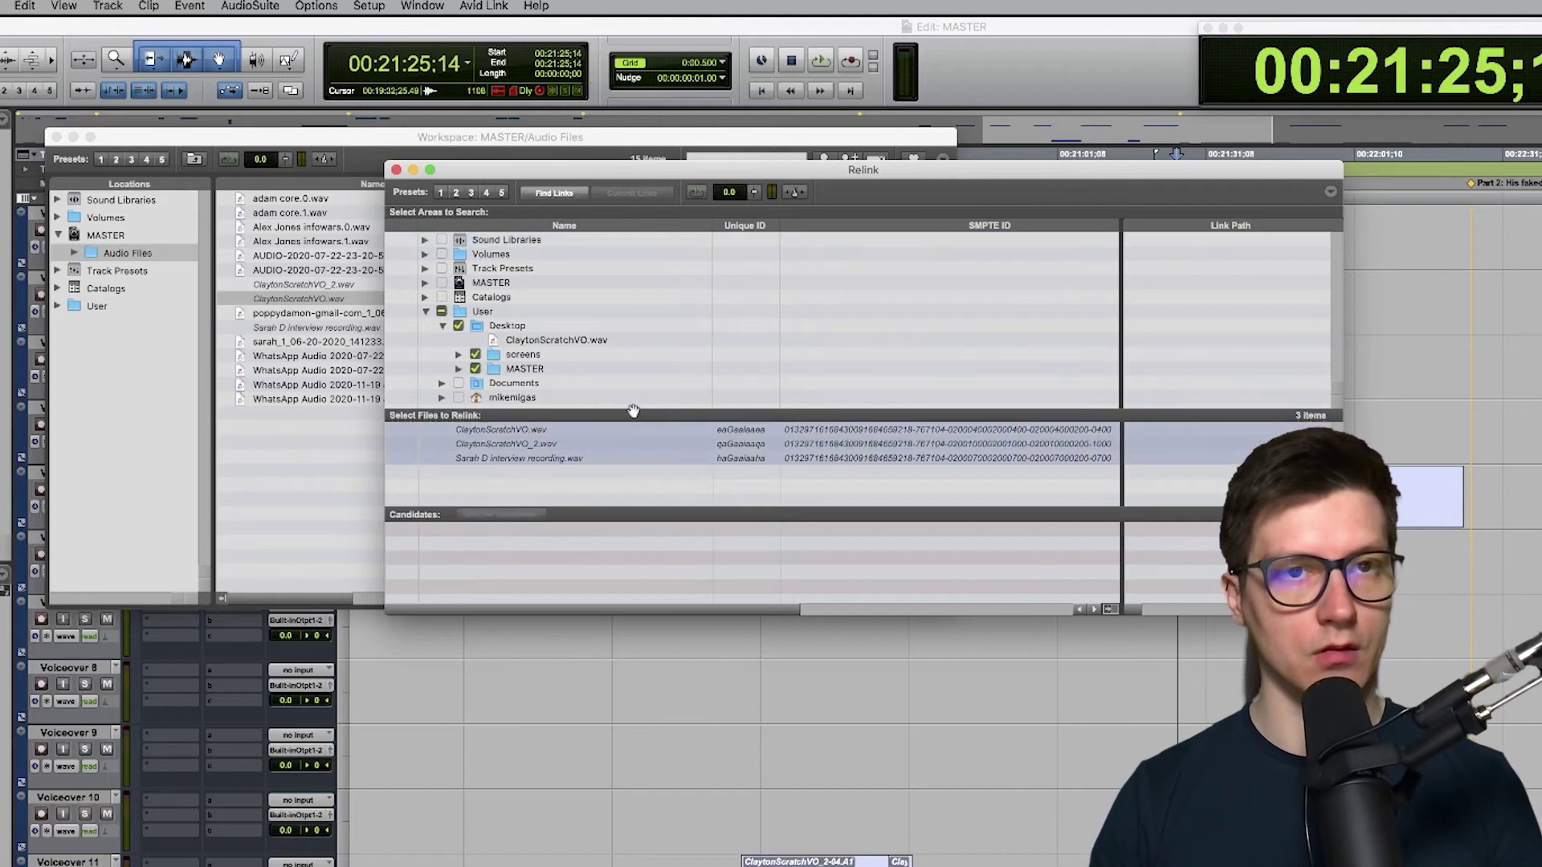
left_click(547, 195)
left_click(1008, 531)
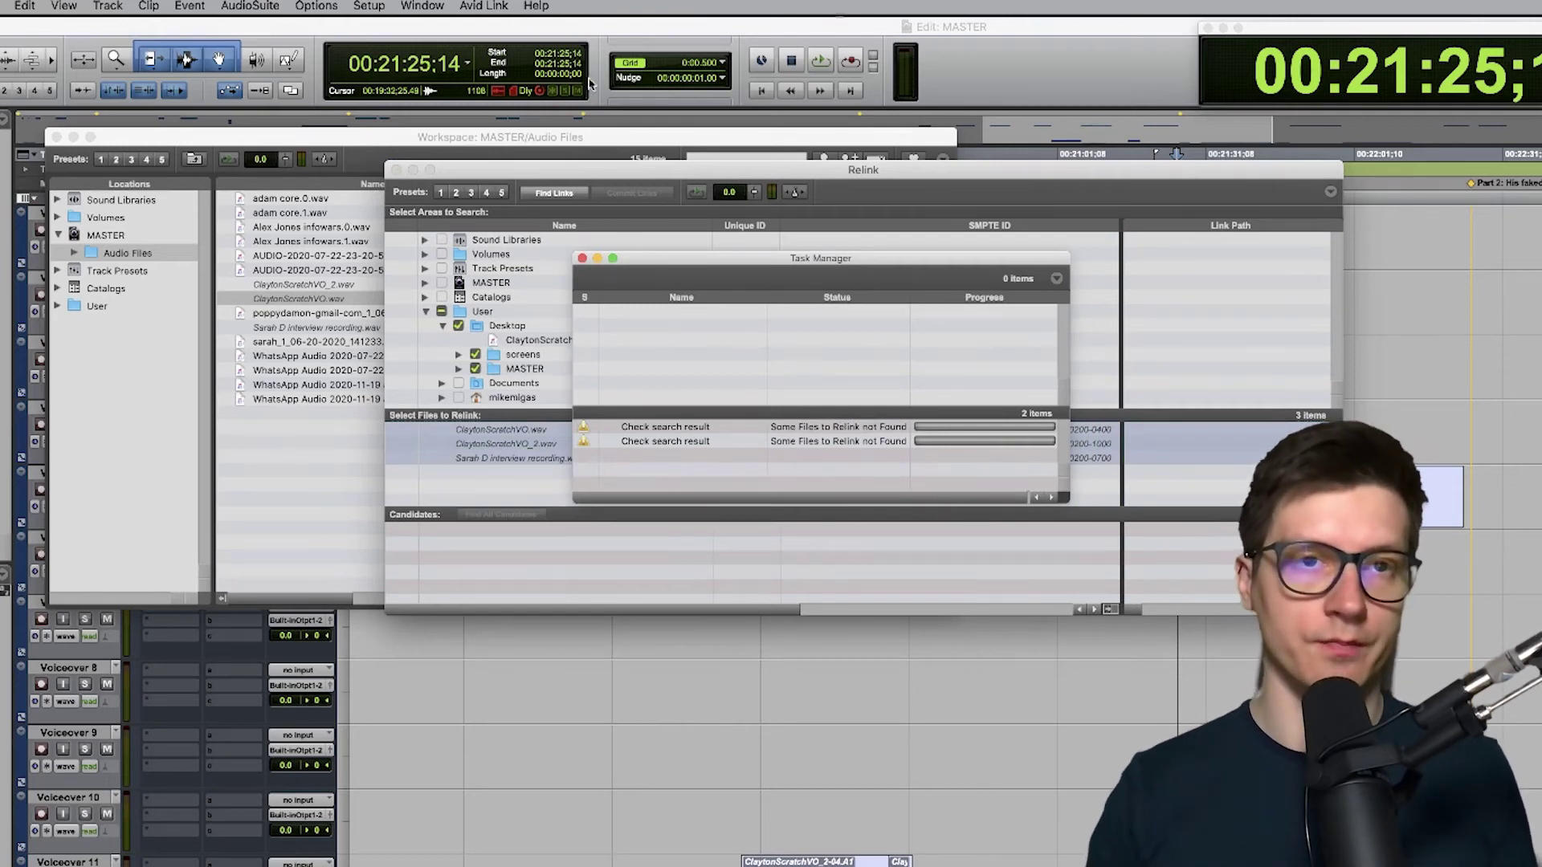
left_click(582, 257)
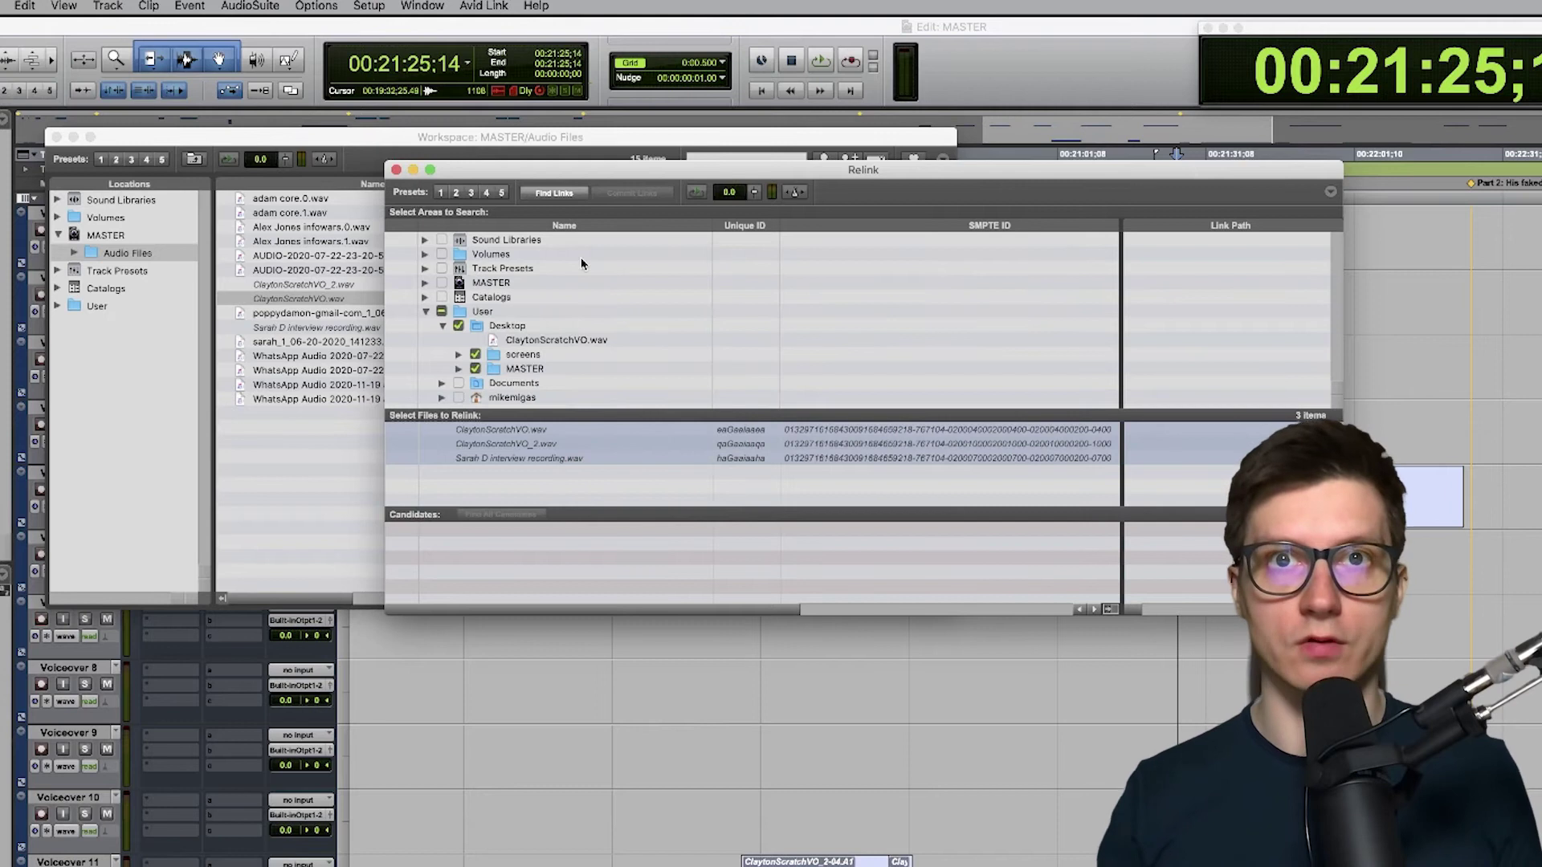
Step: Link ClaytonScratchVO.wav to its Desktop copy and commit the new link
left_click_drag(580, 170, 343, 246)
left_click(319, 504)
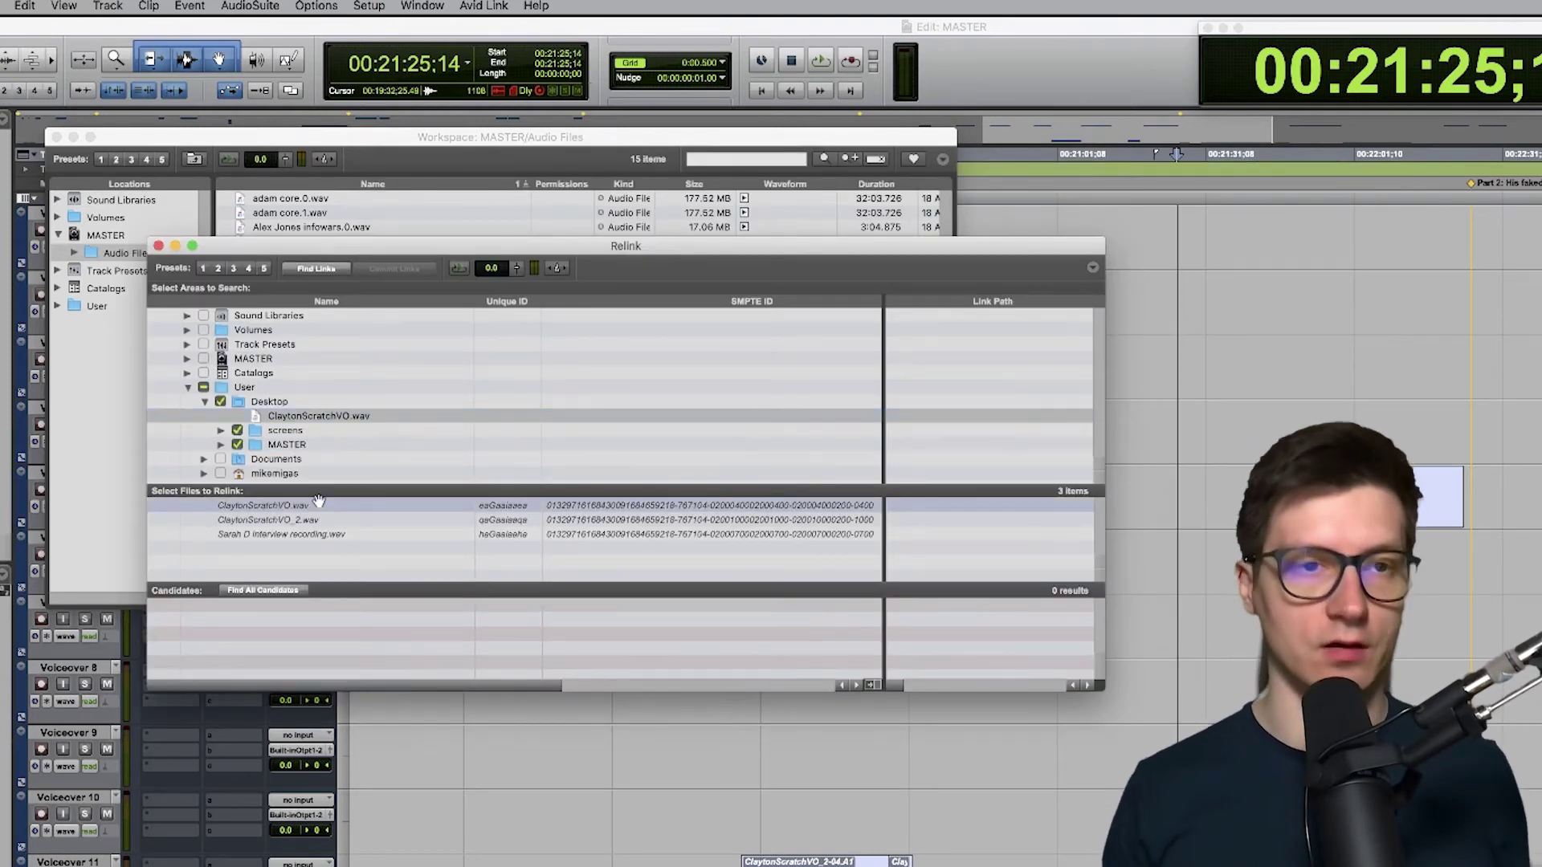
left_click_drag(317, 416, 306, 651)
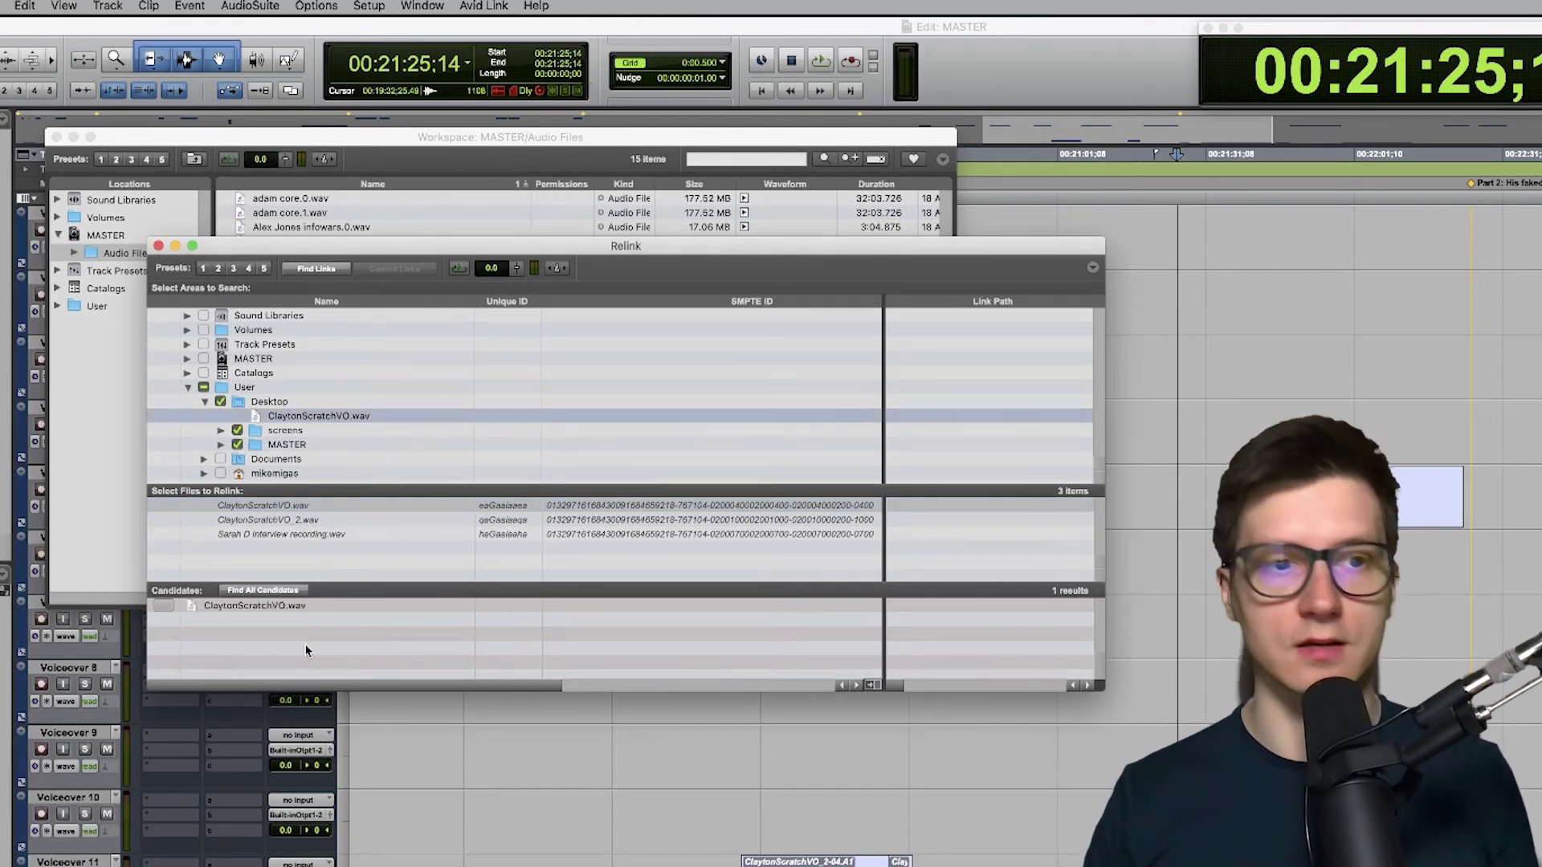
left_click(163, 607)
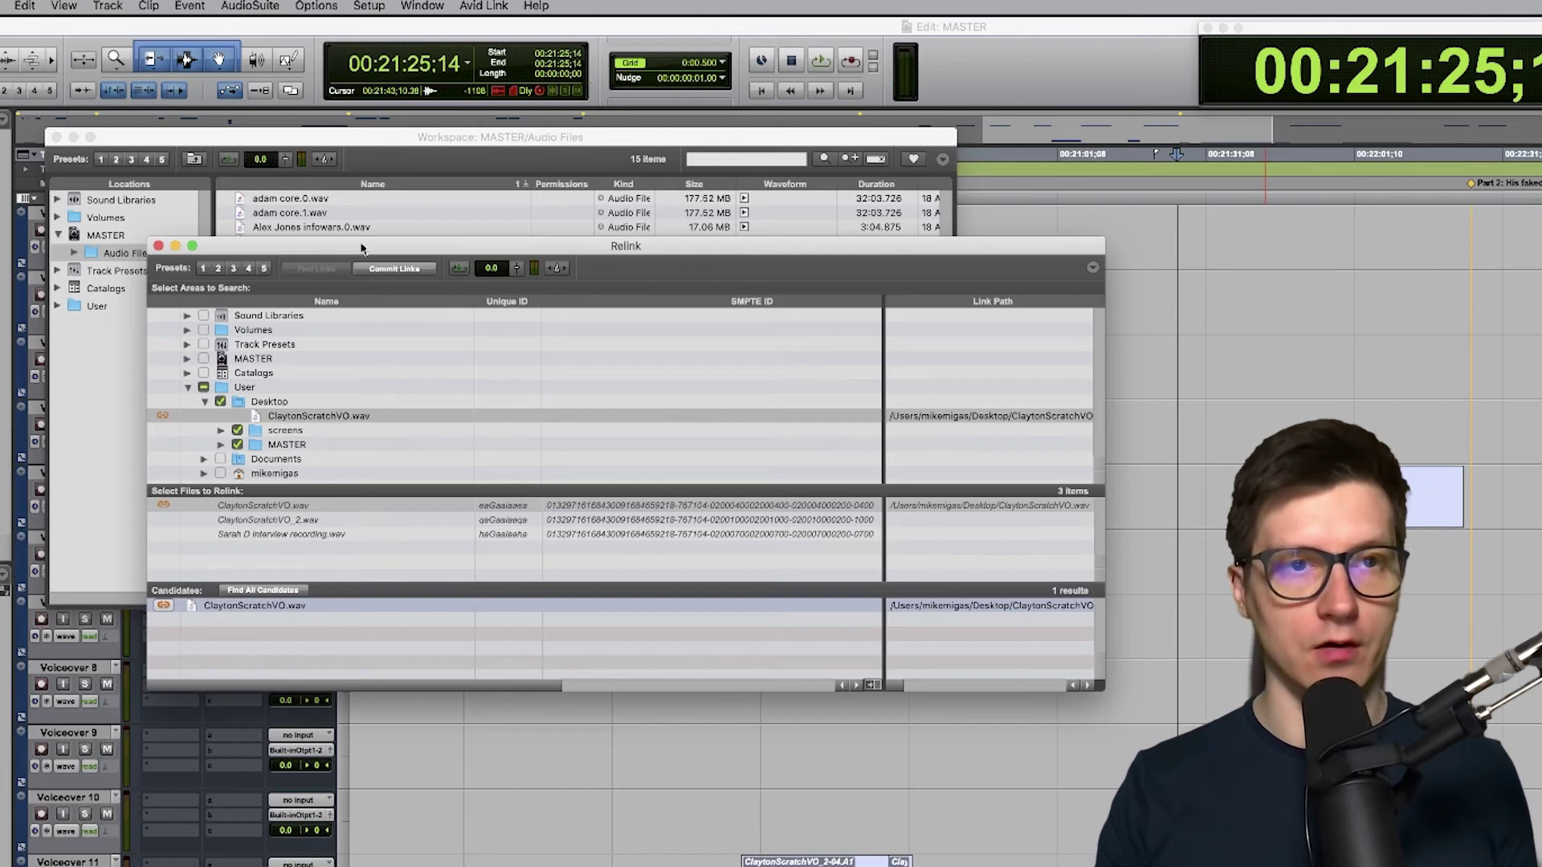
left_click(394, 268)
left_click(1089, 484)
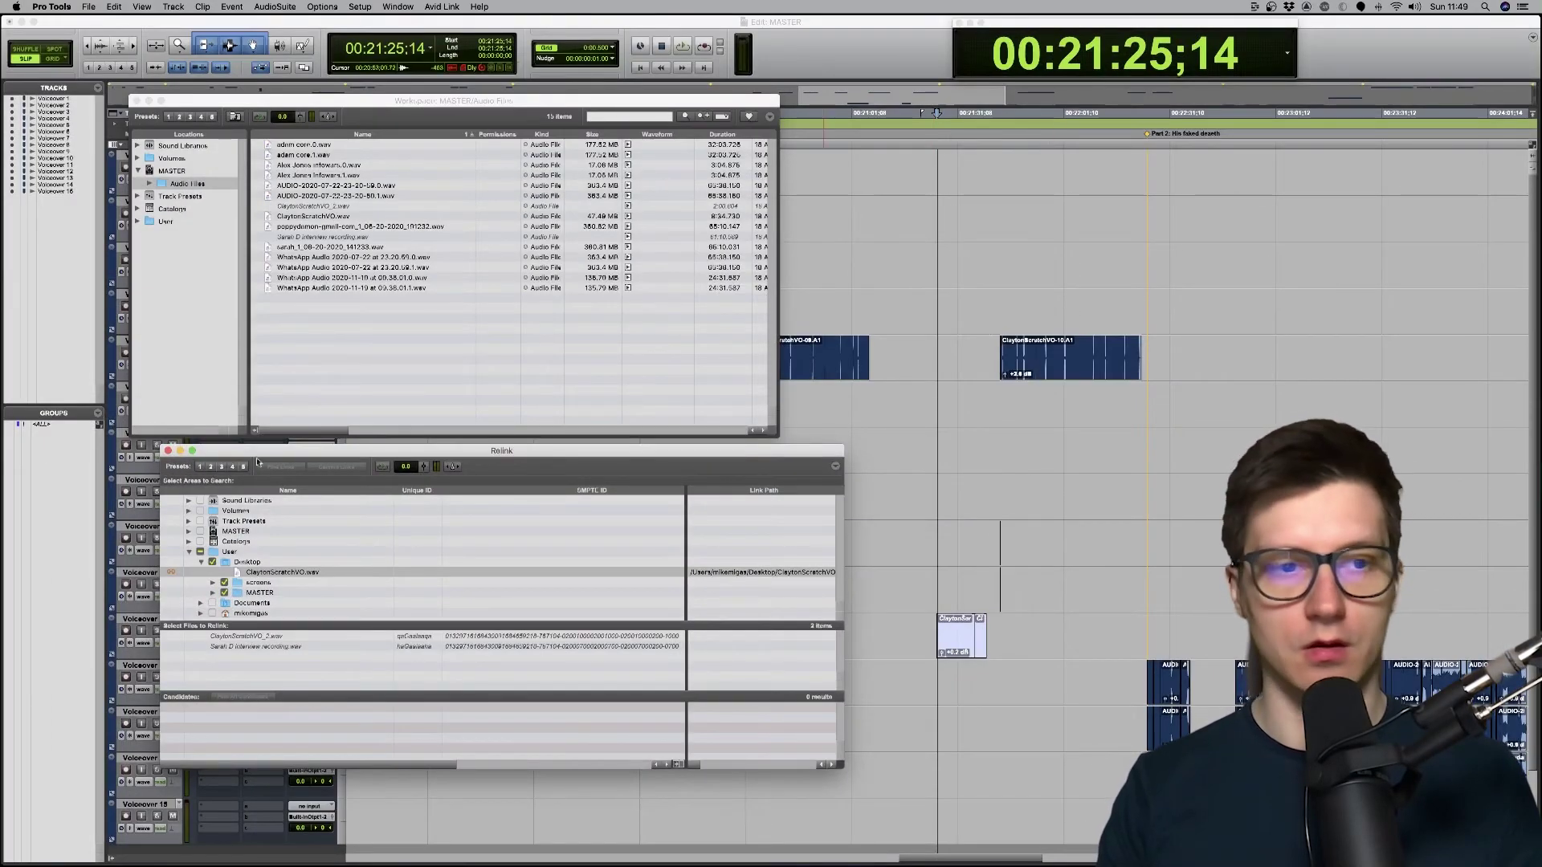
Step: Put away the Relink and Workspace windows and zoom to the Voiceover 5 clips
left_click(178, 455)
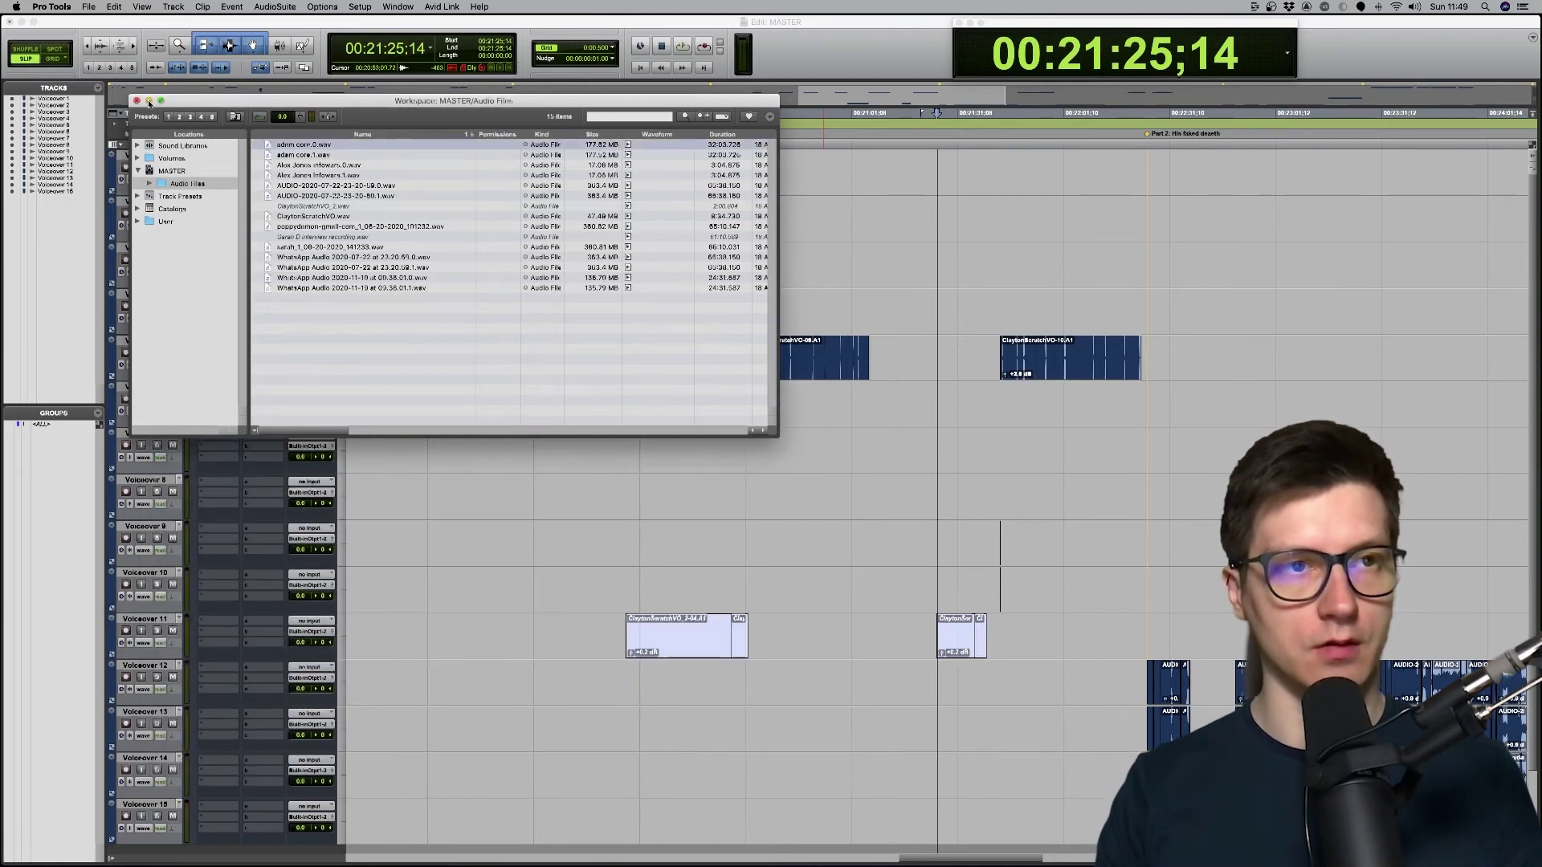
key("super+m")
key("super+bracketleft")
key("super+bracketleft")
key("super+bracketleft")
triple_click(938, 355)
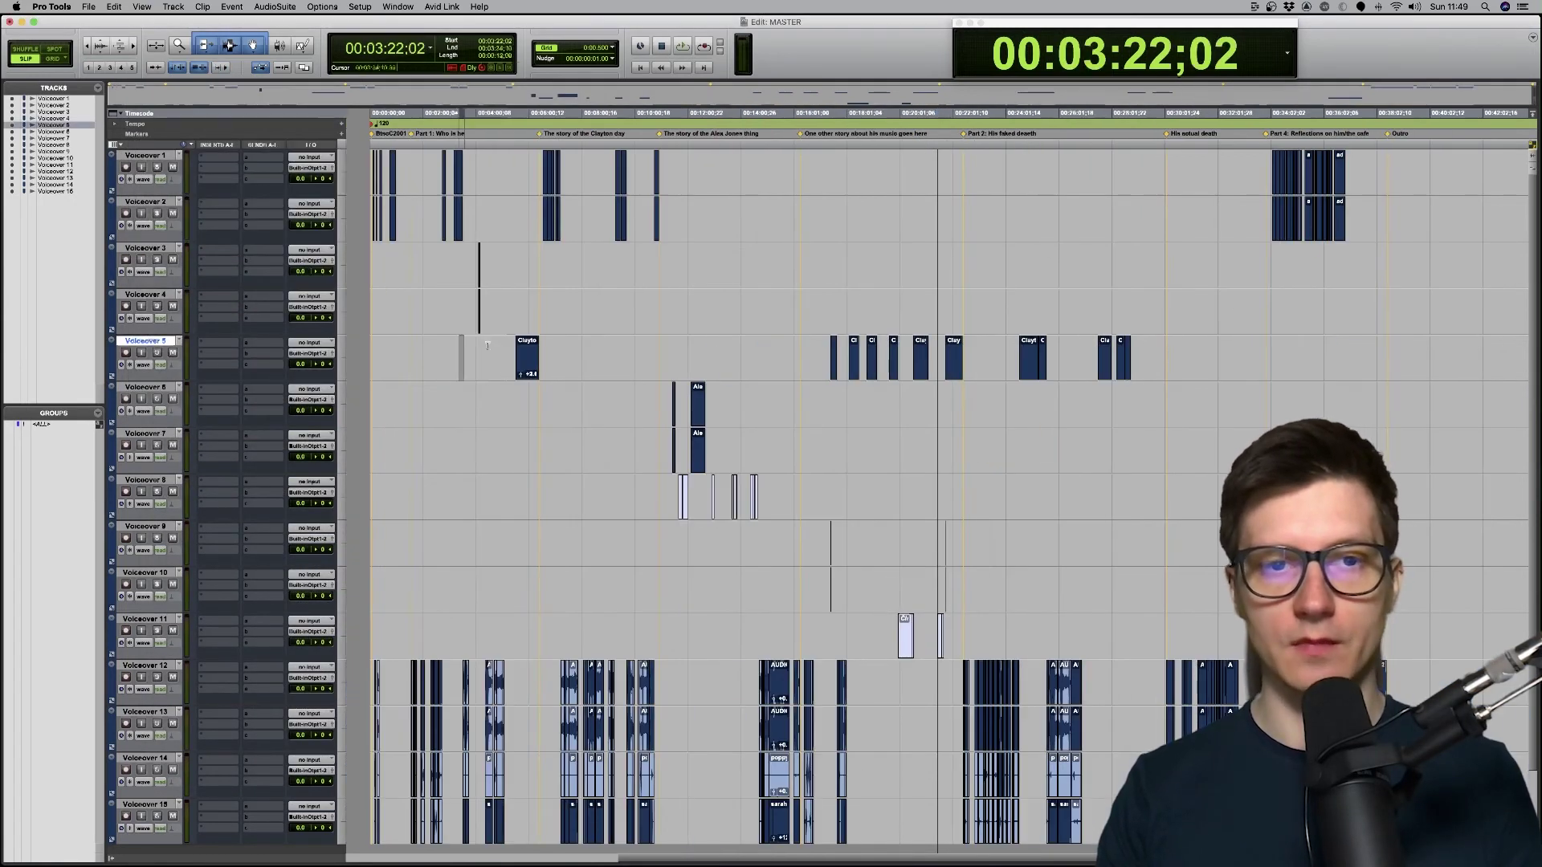
left_click(937, 355)
key("super+bracketright")
key("super+bracketright")
key("super+bracketright")
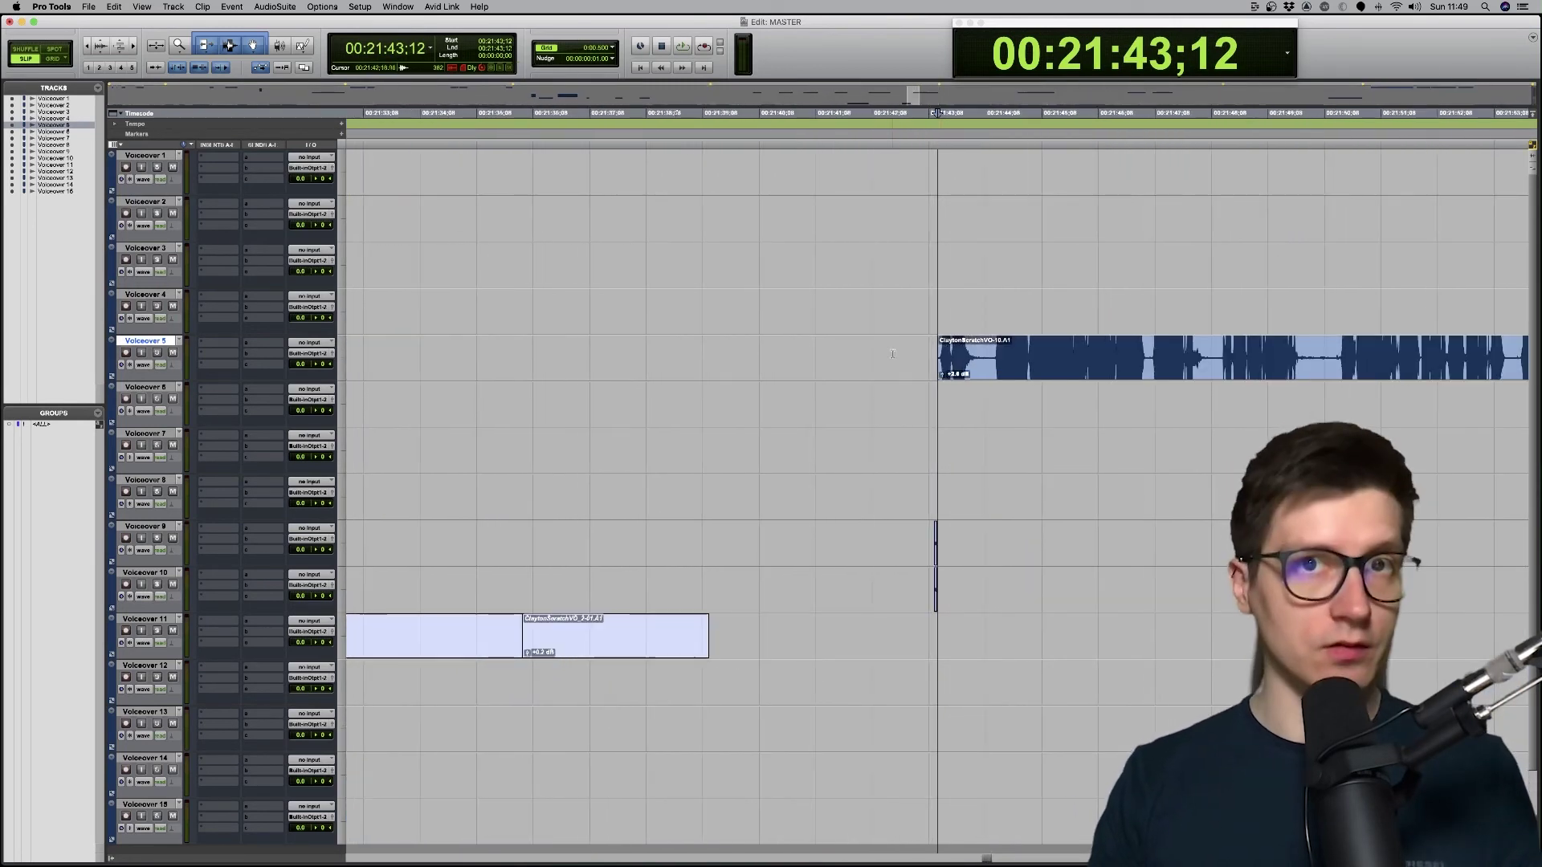
key("super+bracketleft")
key("super+bracketleft")
key("super+bracketleft")
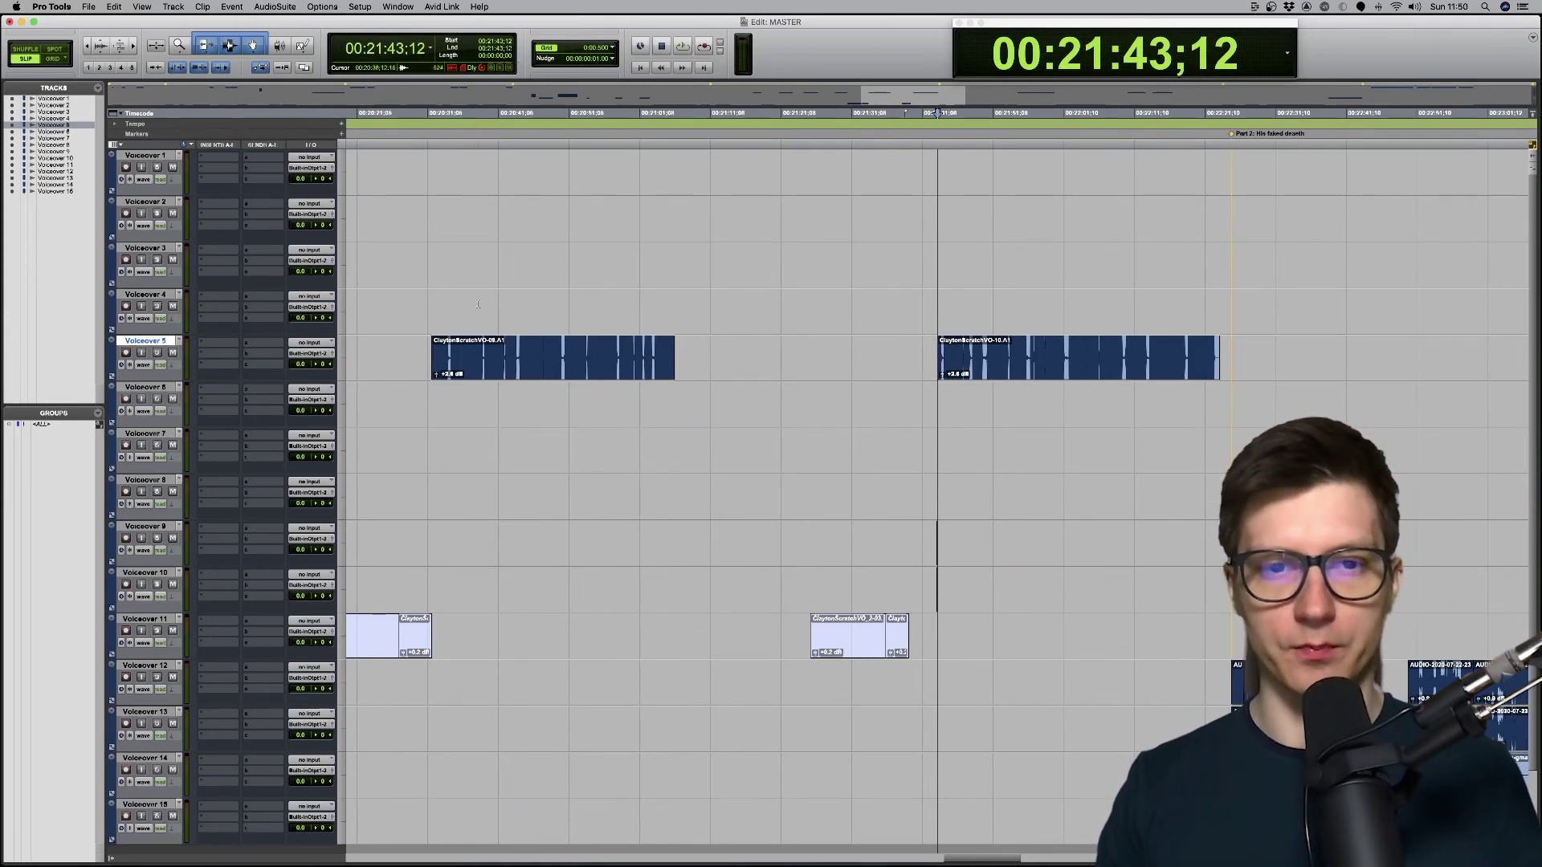
Step: Trim the Voiceover 5 clip end out from about 00:21:06 to 00:21:07
left_click(674, 358)
key("super+bracketright")
key("super+bracketright")
key("super+bracketright")
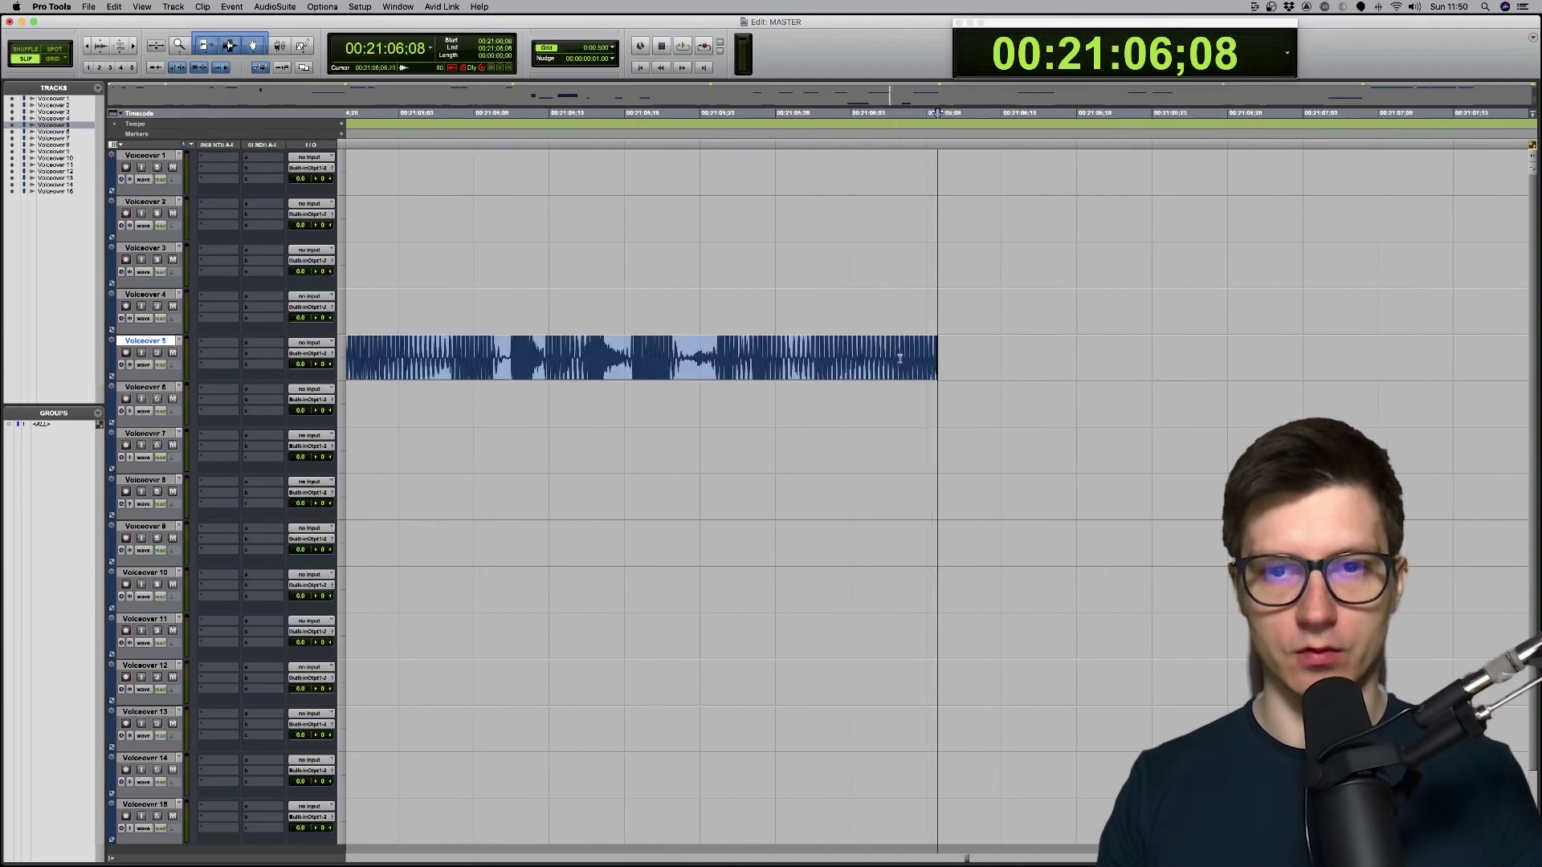
key("super+bracketleft")
key("super+bracketleft")
key("alt+shift+Tab")
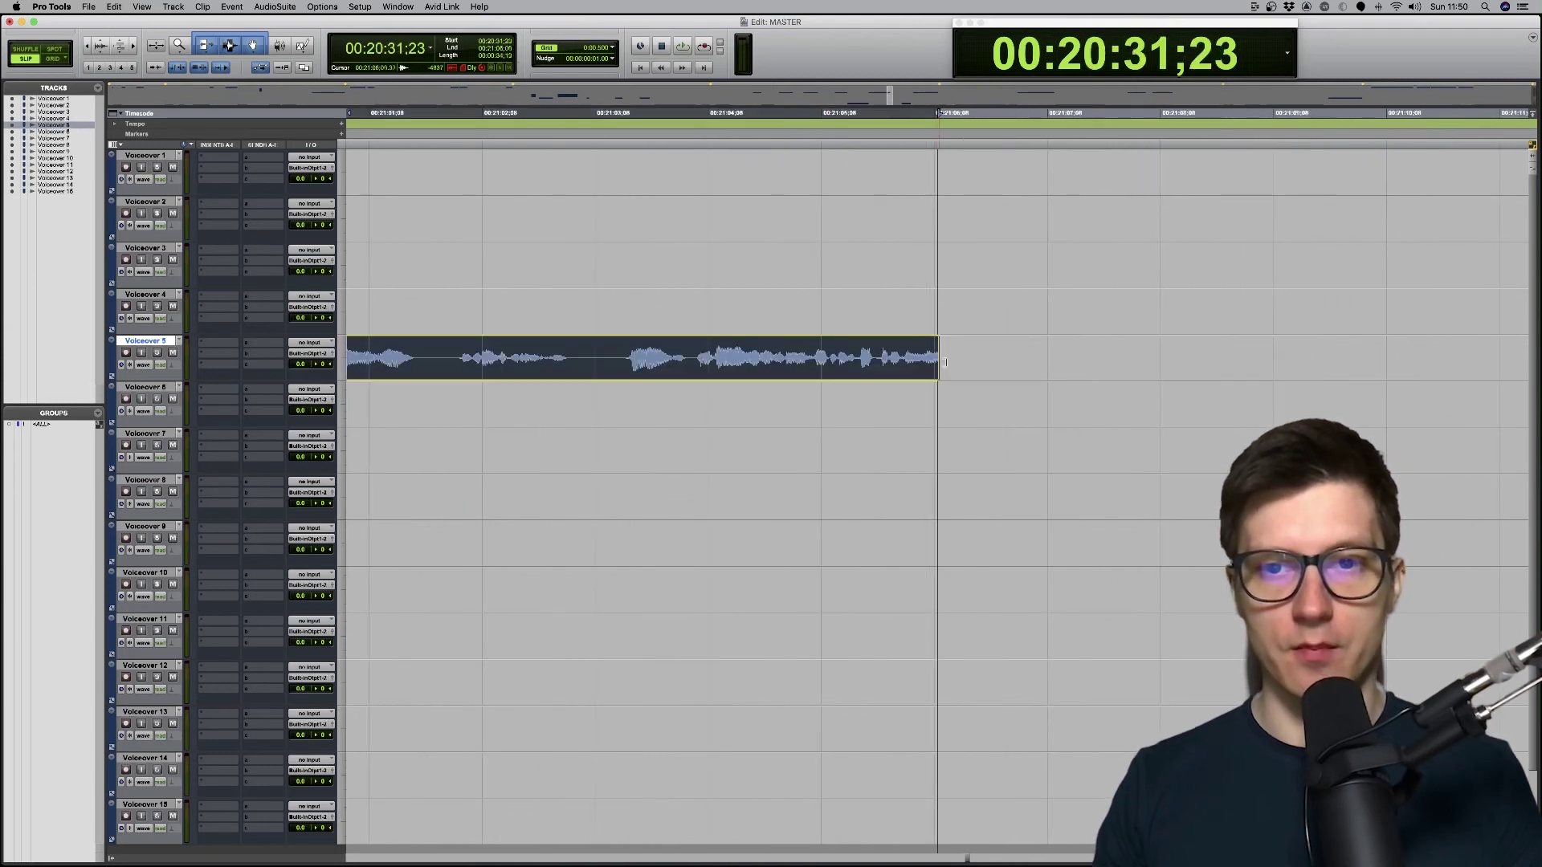
left_click_drag(945, 363, 1034, 341)
Step: Zoom out across the session to review the relinked clips' restored waveforms
key("super+bracketleft")
key("super+bracketleft")
key("super+bracketleft")
key("super+bracketleft")
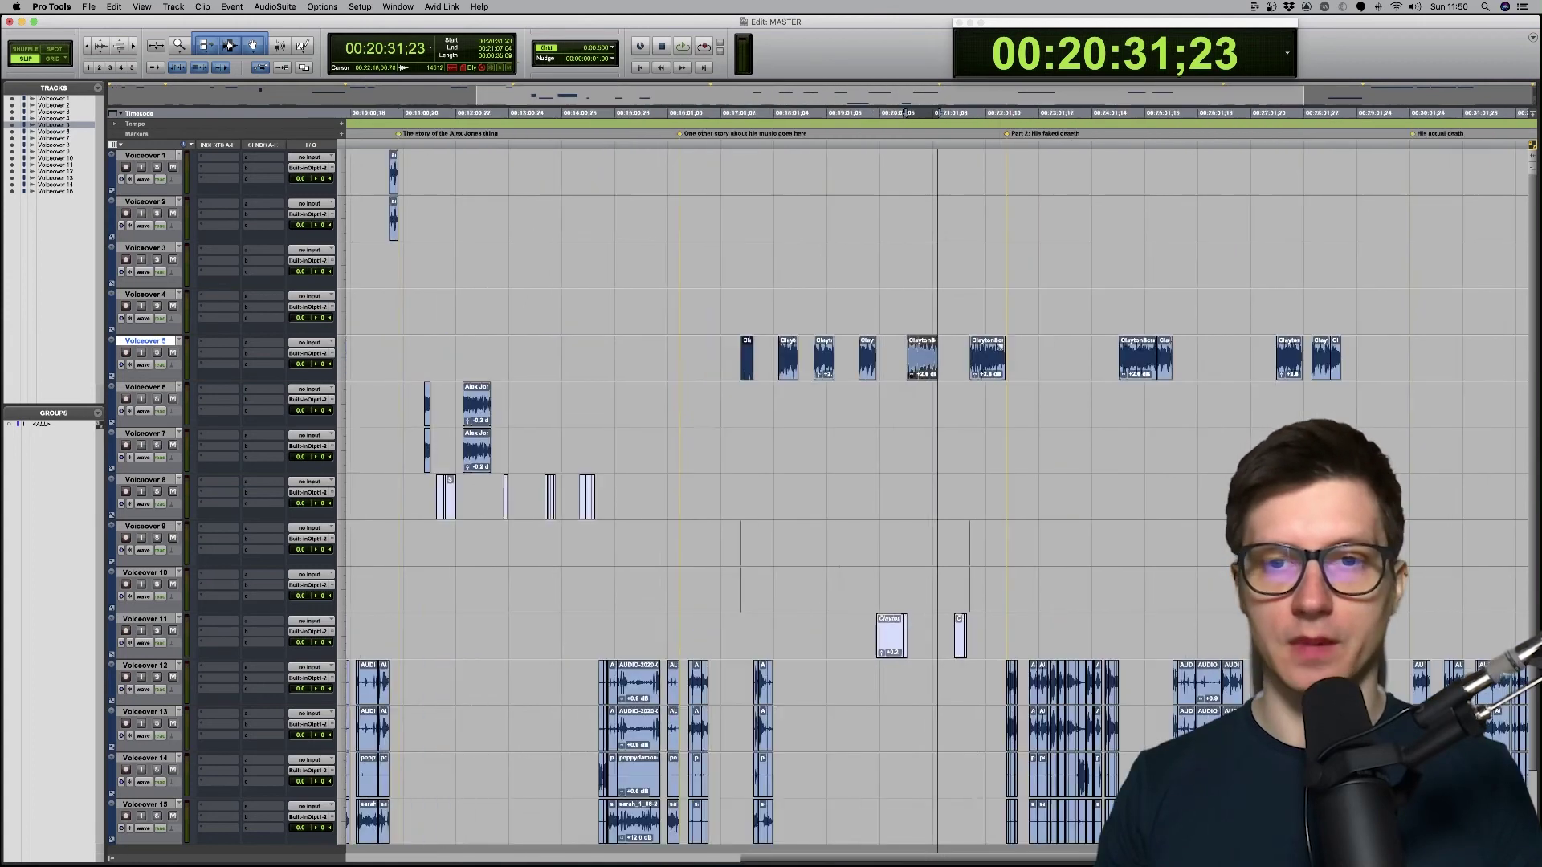
key("super+bracketleft")
key("super+bracketleft")
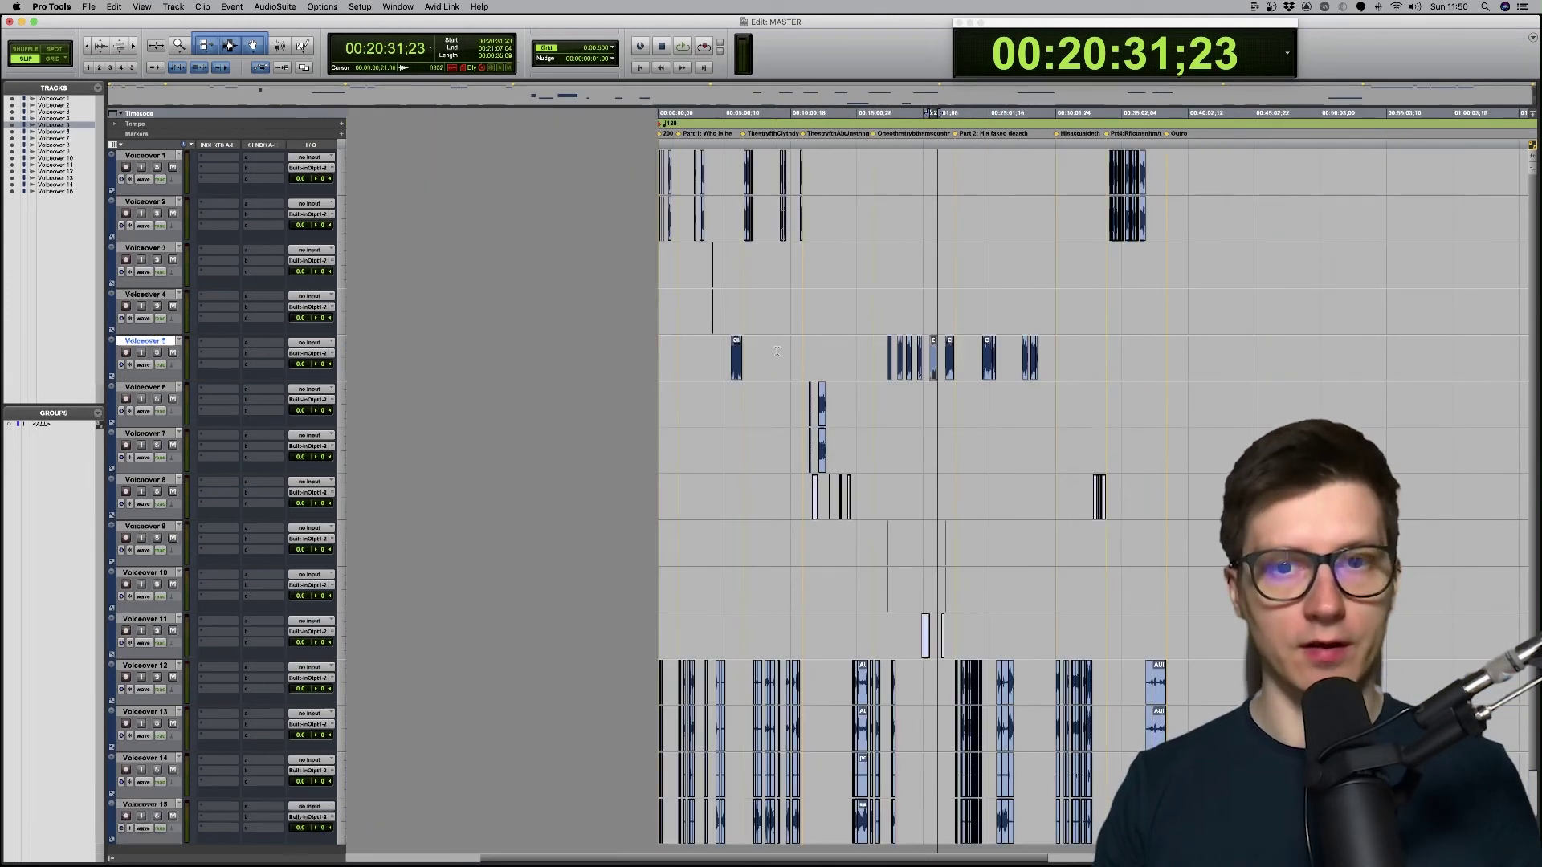
scroll(787, 401, "down", 2)
left_click_drag(779, 445, 1261, 446)
key("super+bracketright")
key("super+bracketright")
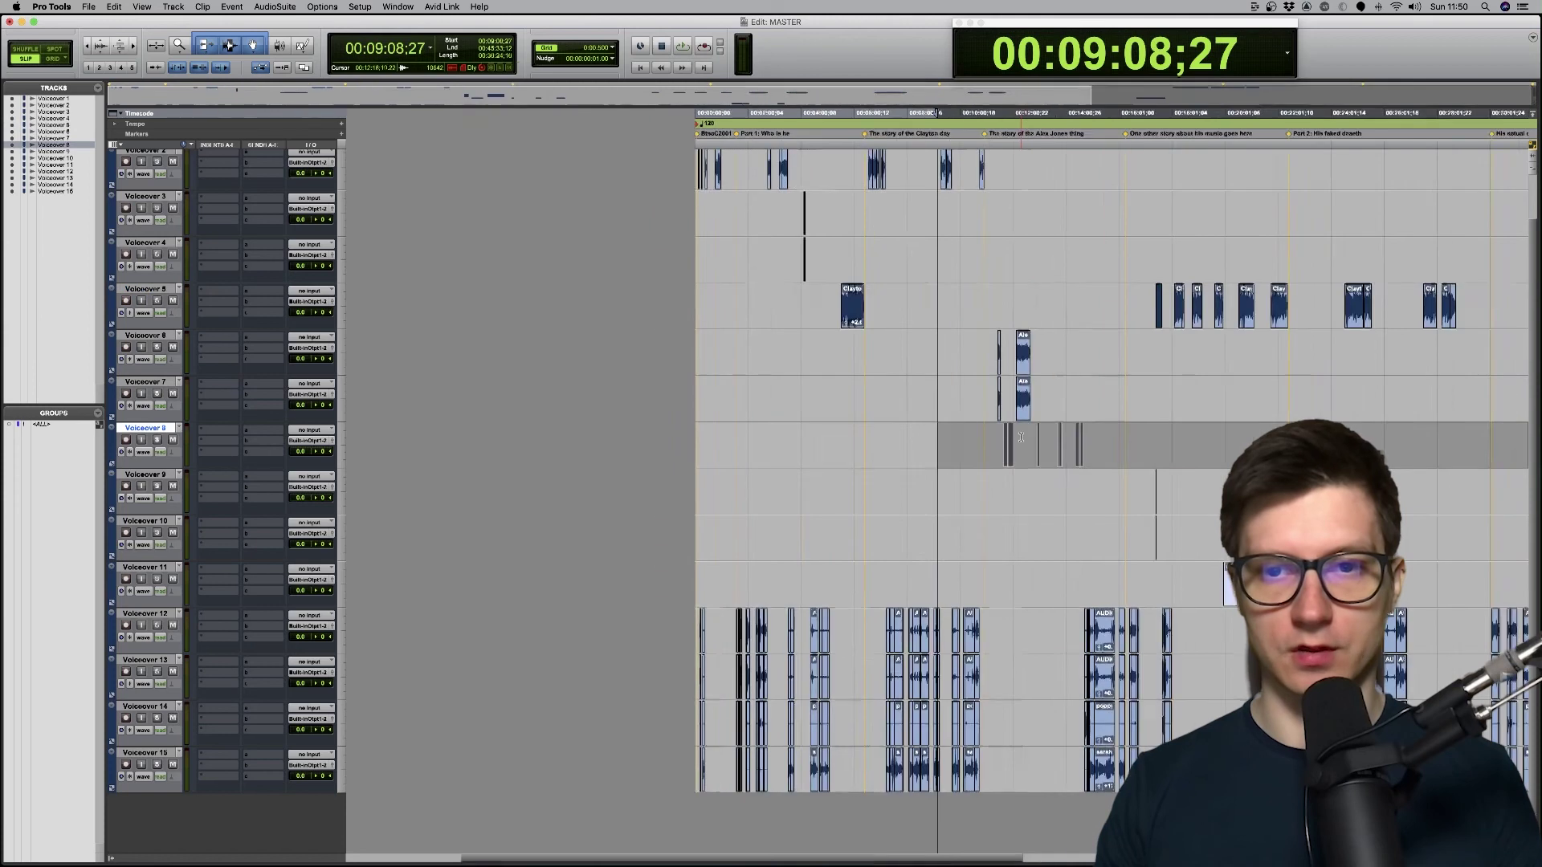
left_click(1083, 441)
key("super+bracketleft")
Step: Open an enlarged Finder window showing the Desktop folder
key("super+Tab")
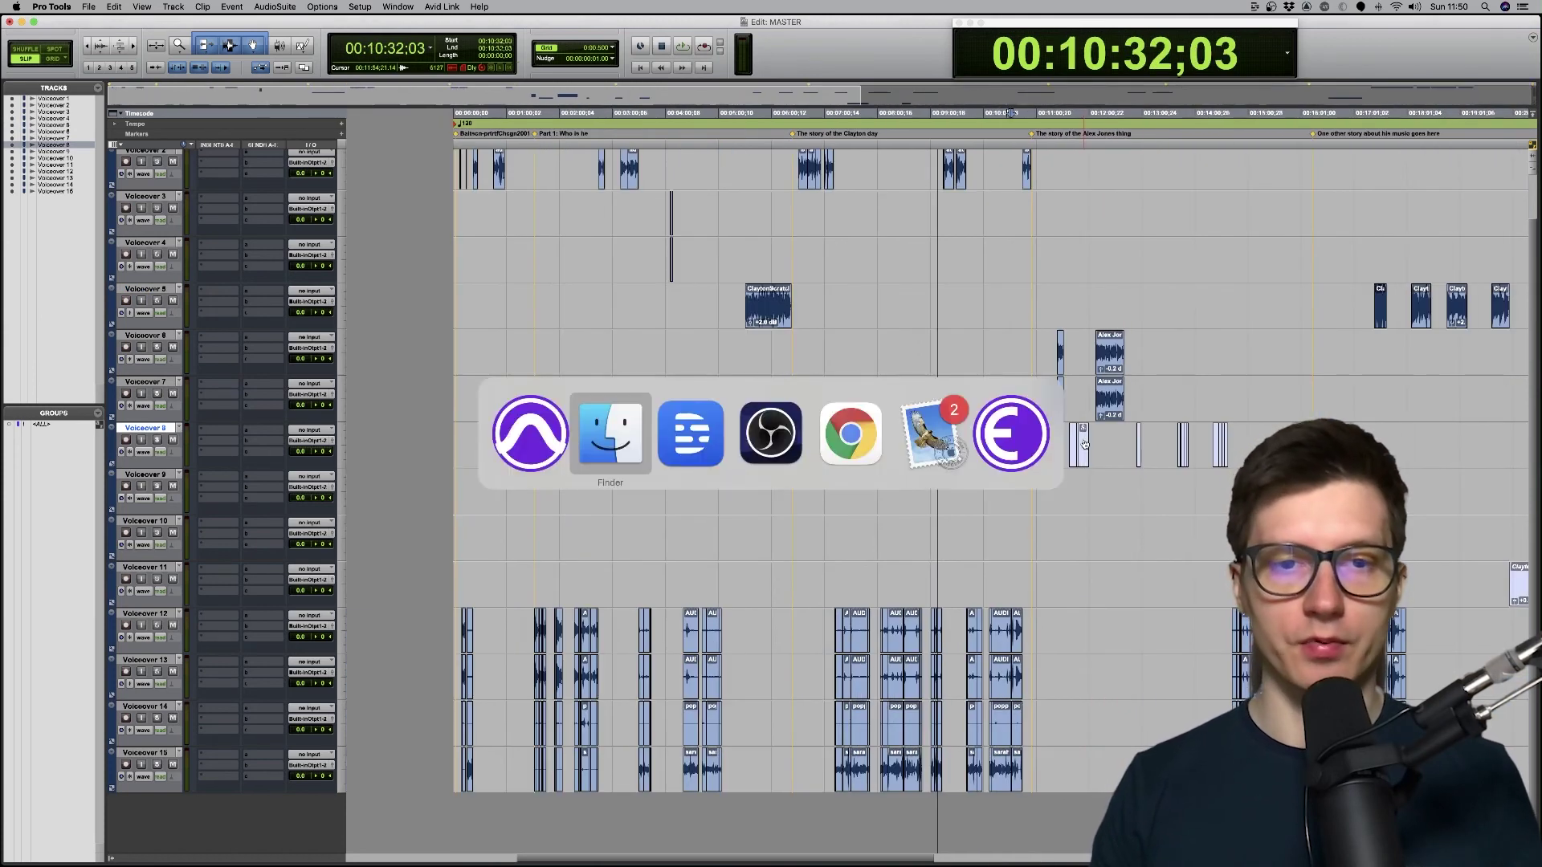
mouse_move(668, 843)
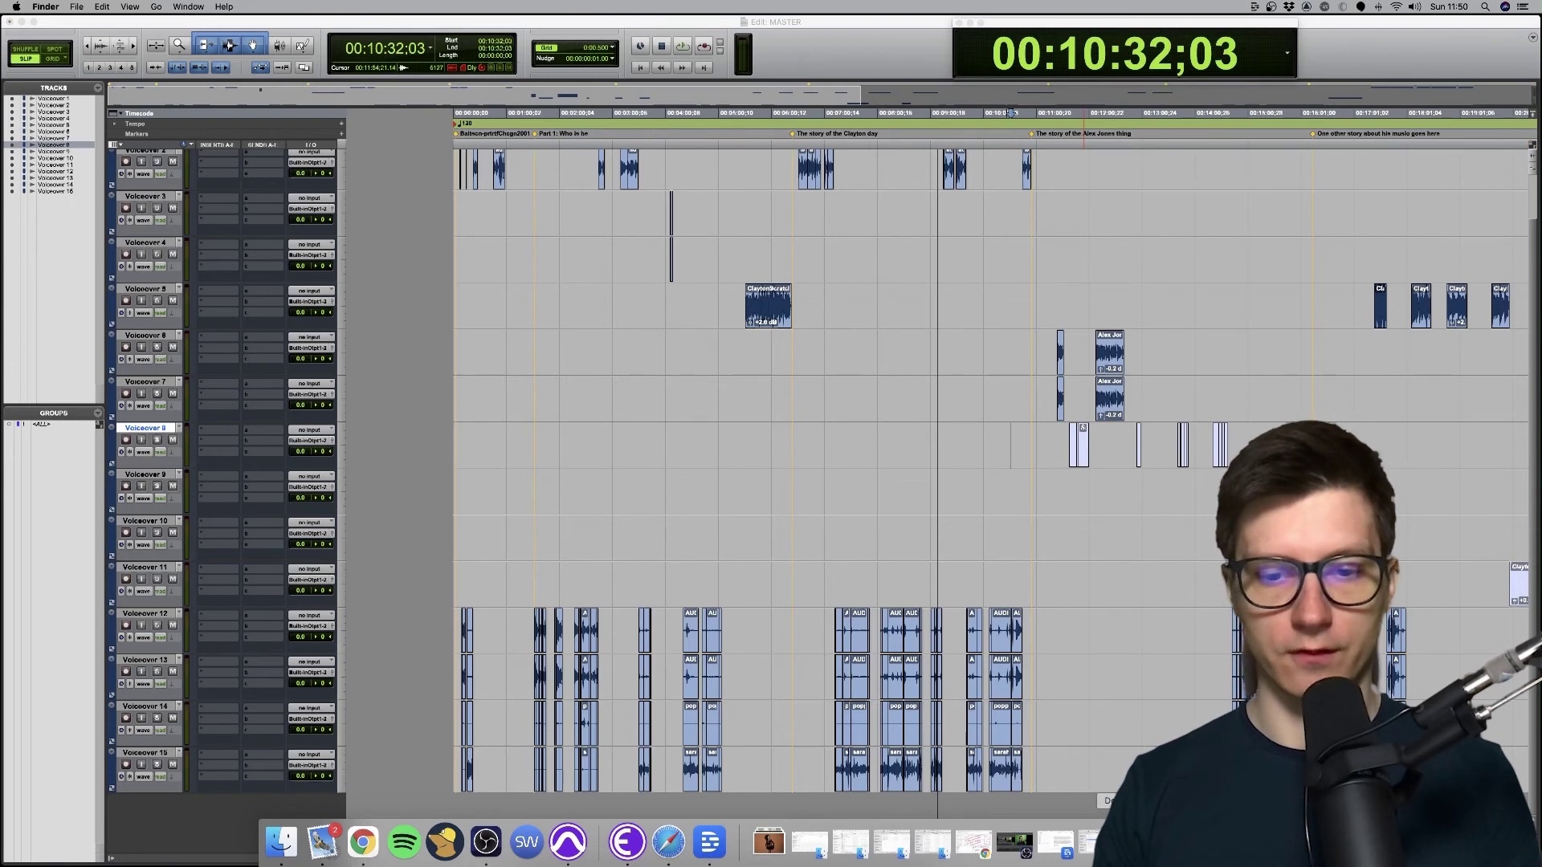
left_click(291, 841)
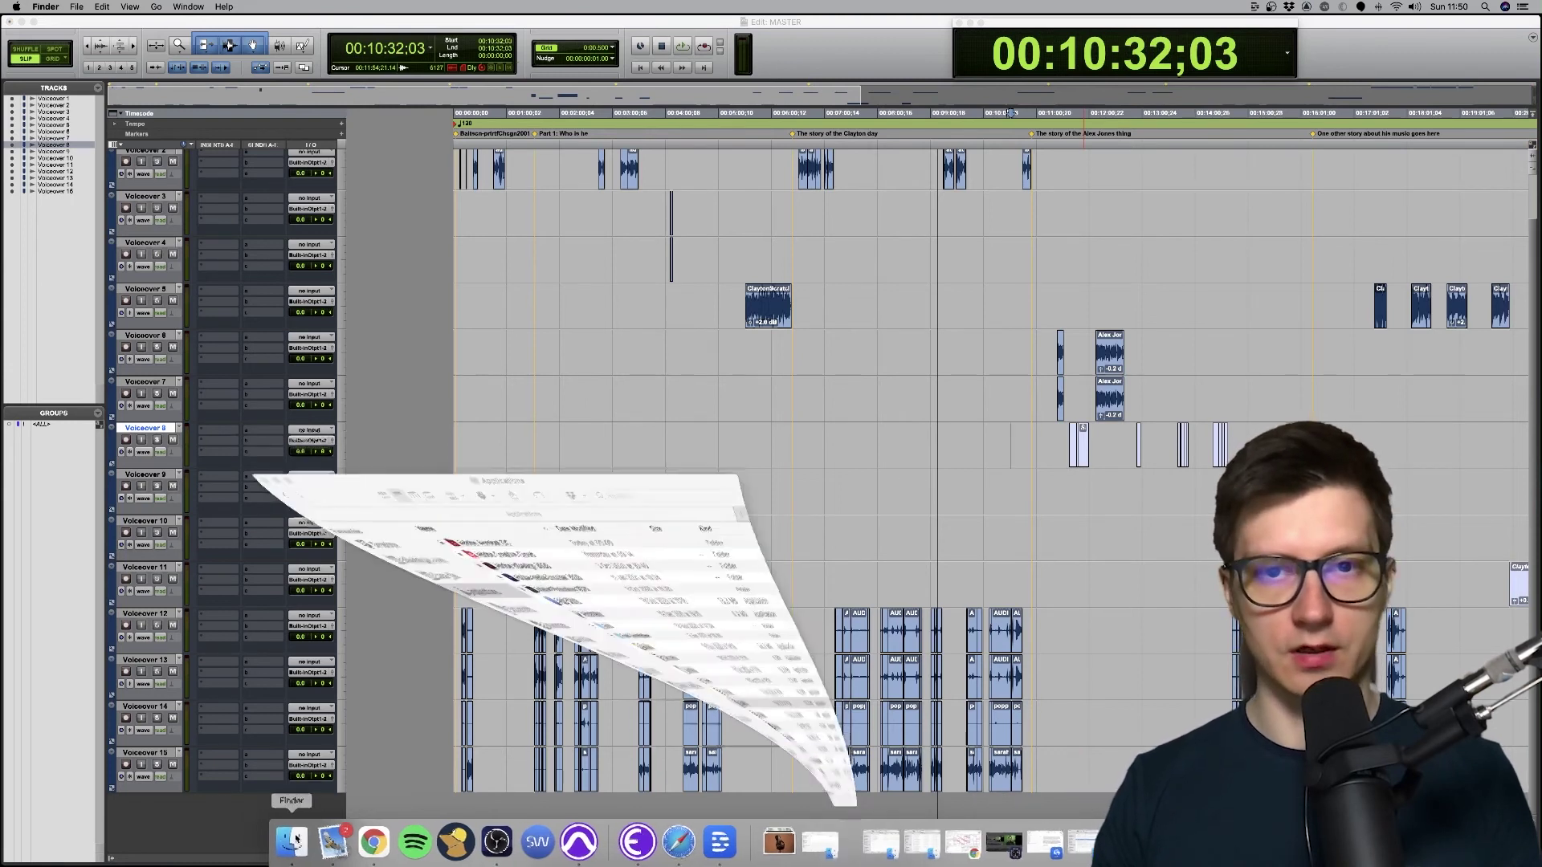
left_click_drag(482, 426, 992, 150)
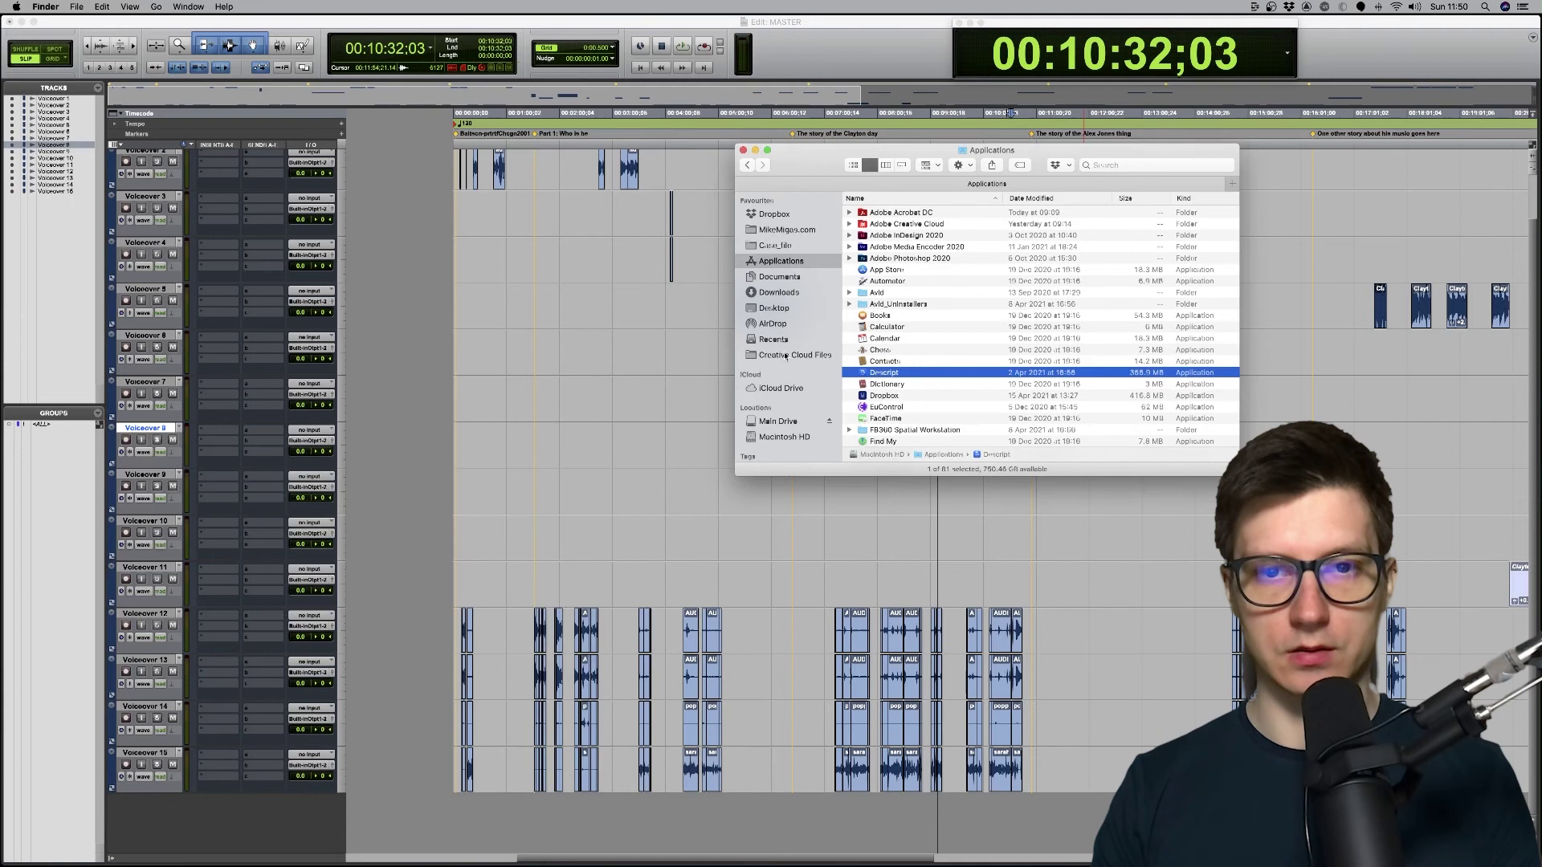
left_click(774, 307)
left_click_drag(884, 150, 759, 157)
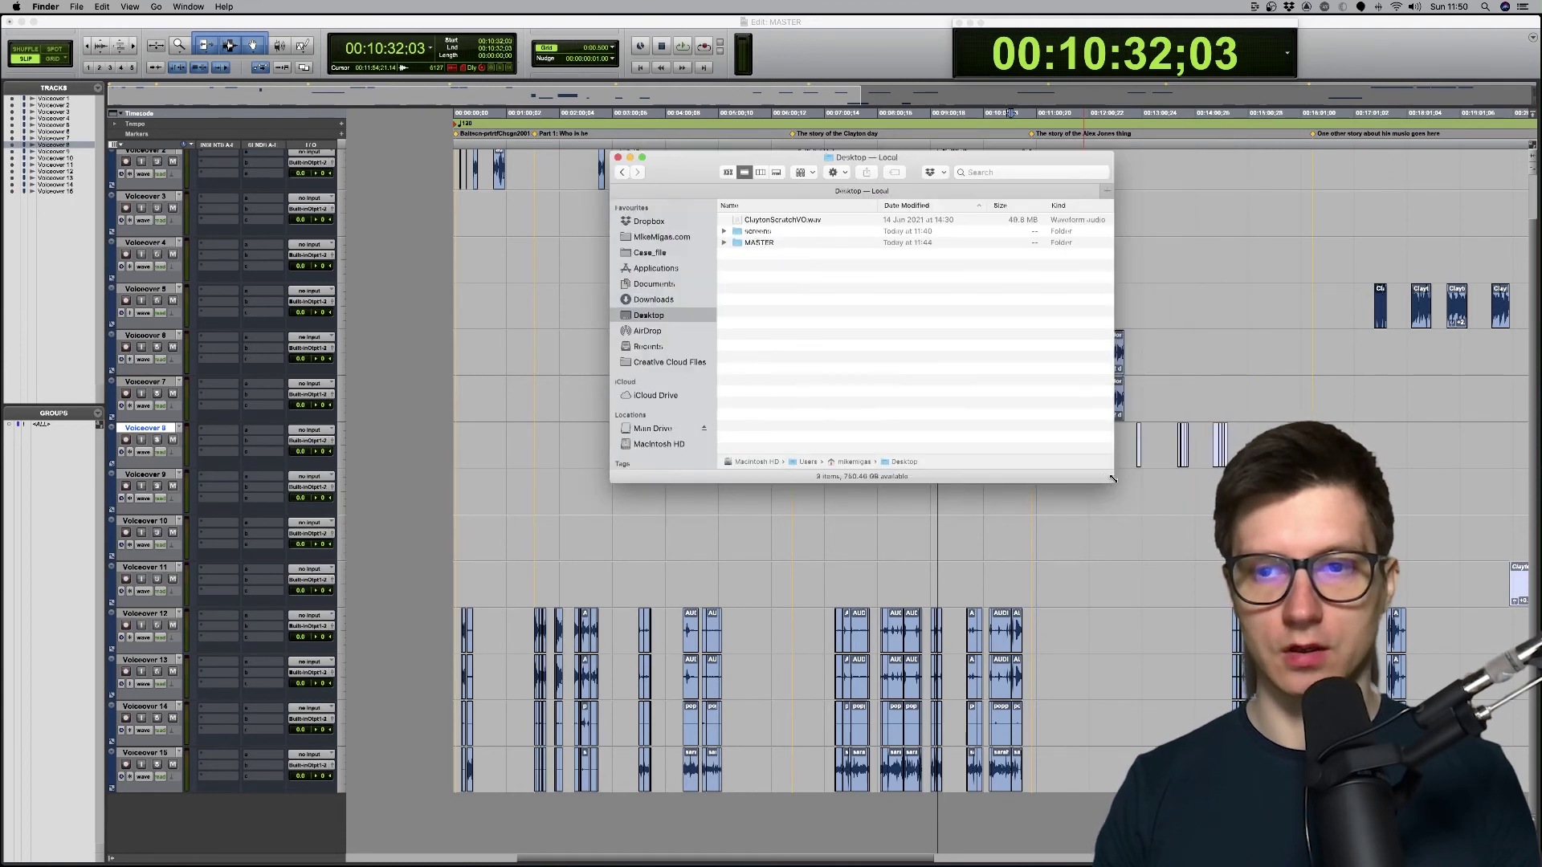
left_click_drag(1113, 478, 1194, 563)
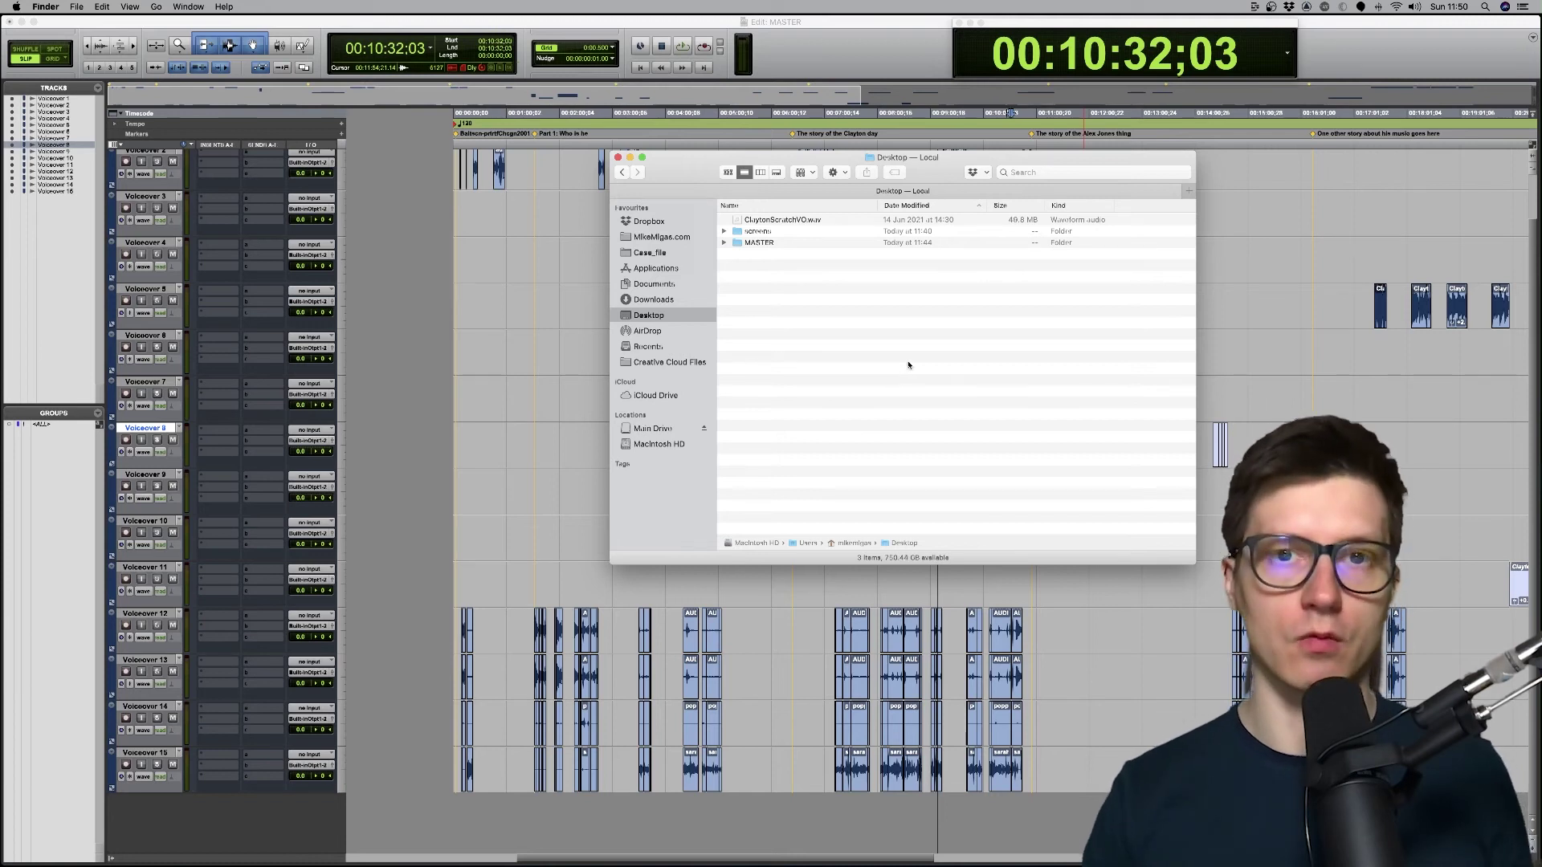
Step: Open ClaytonScratchVO.wav with iZotope RX 8 Audio Editor
left_click(814, 217)
right_click(811, 215)
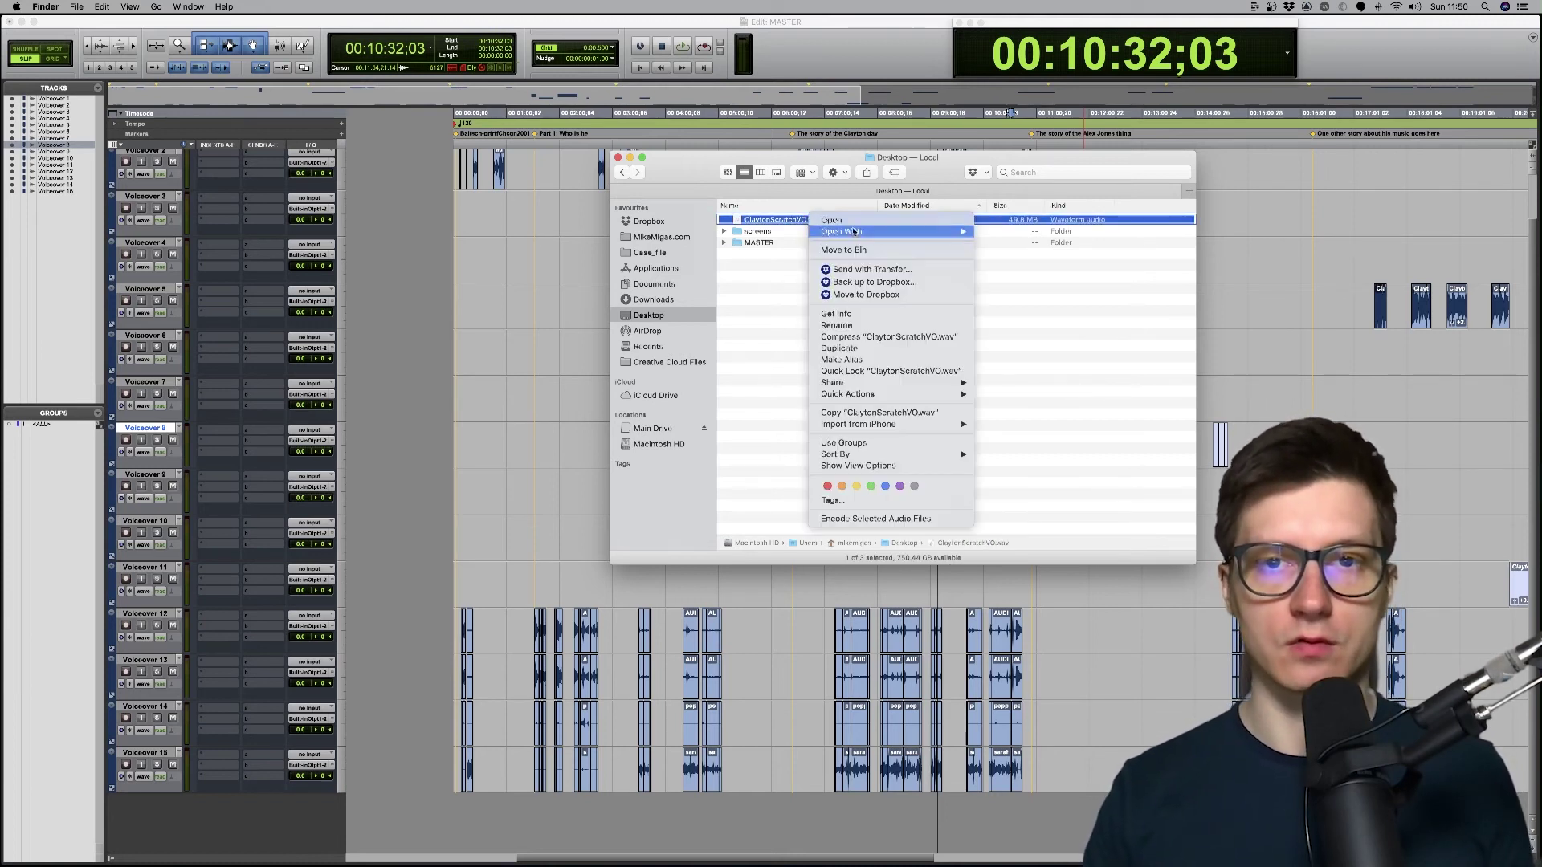
mouse_move(877, 231)
left_click(1044, 277)
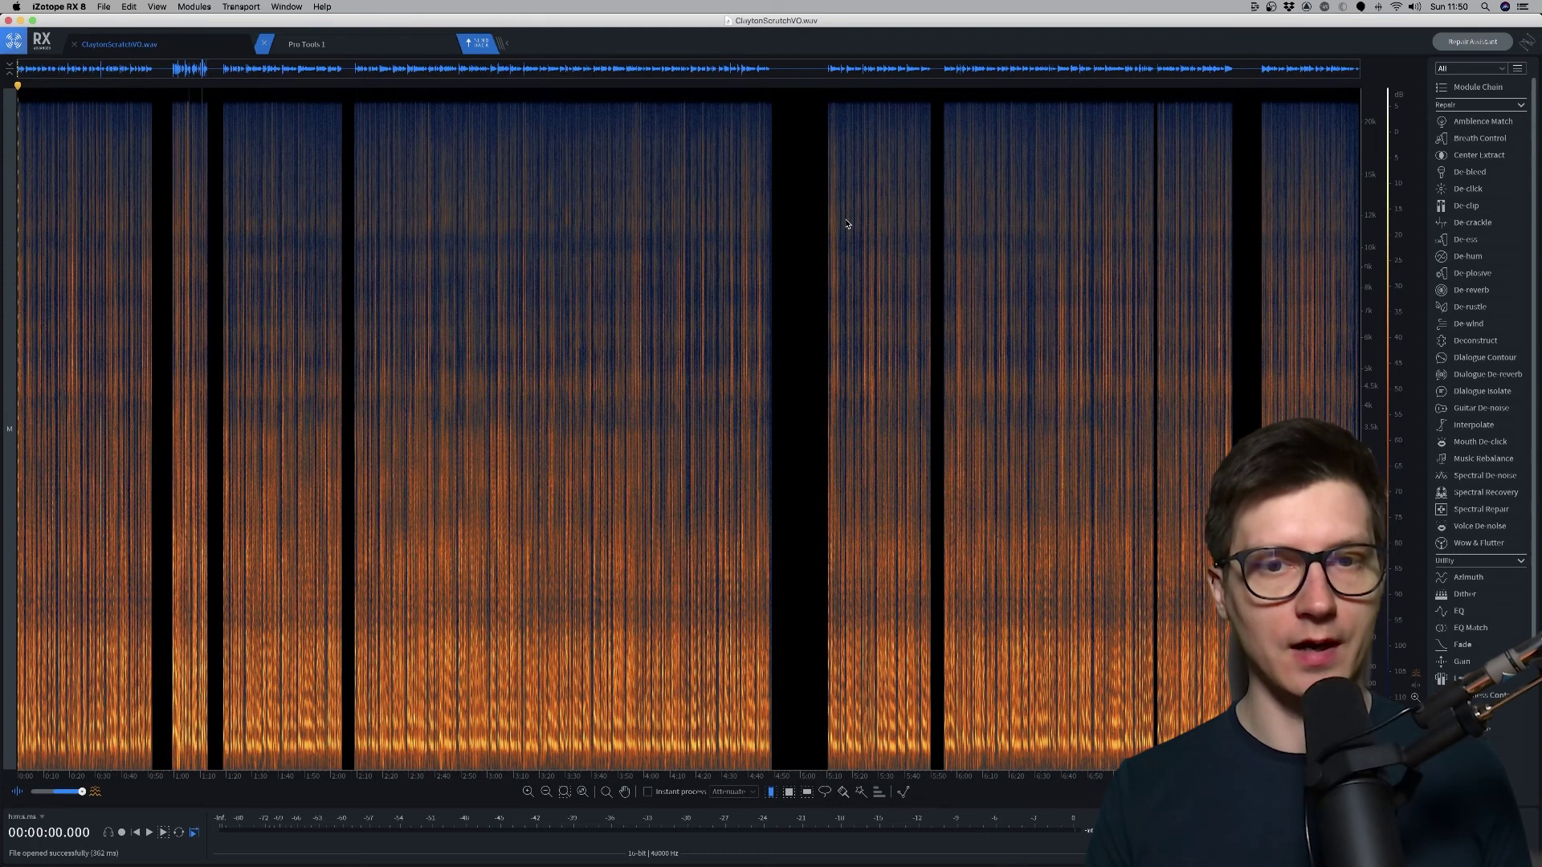
Step: Export ClaytonScratchVO.wav from RX 8 as a 24-bit WAV to the Desktop
key("super+shift+e")
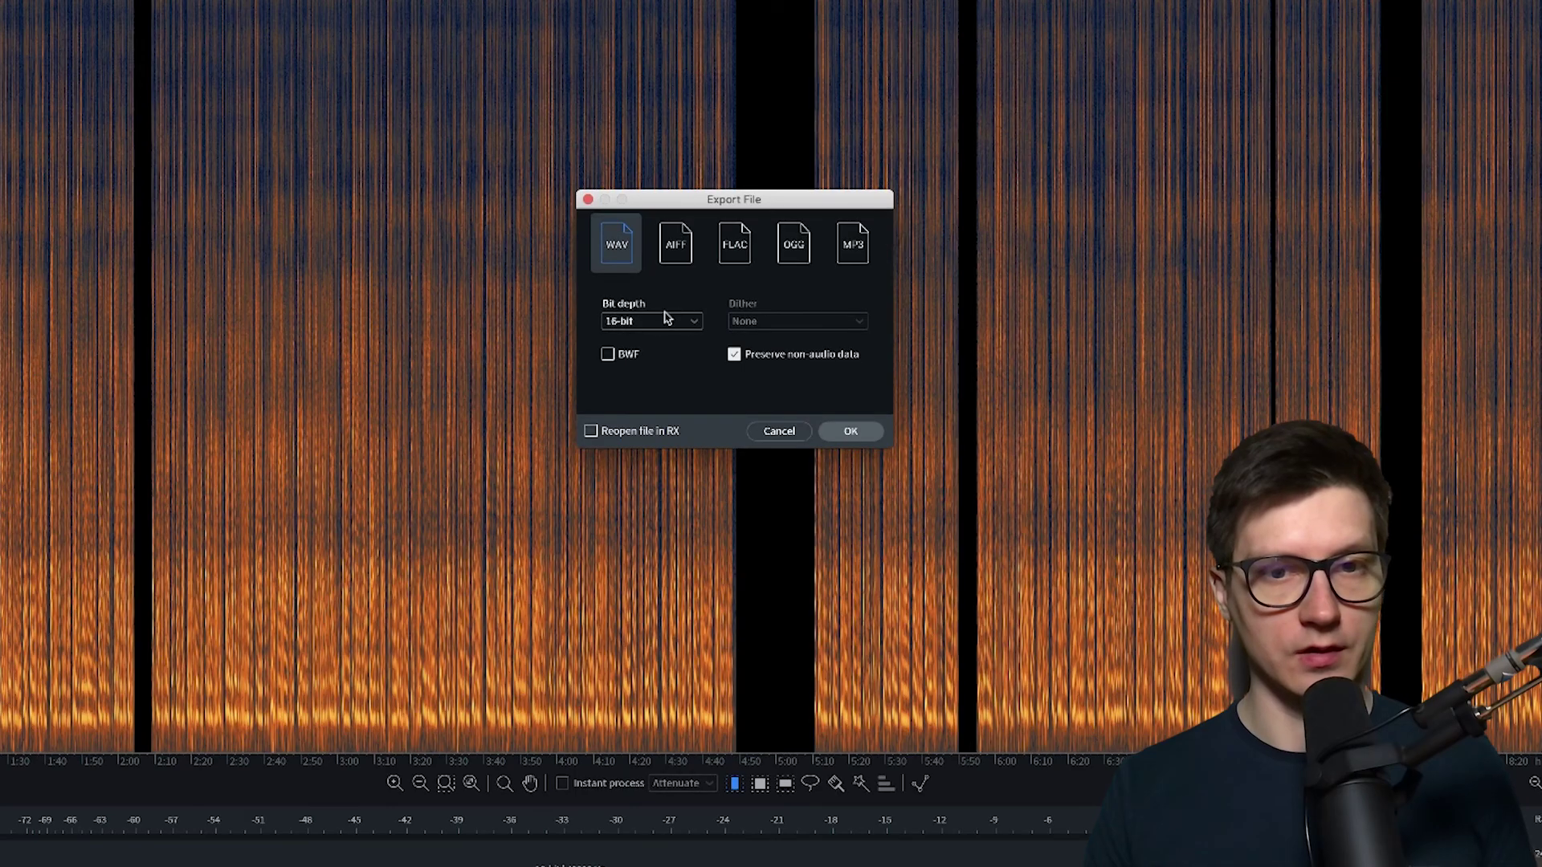
left_click(723, 462)
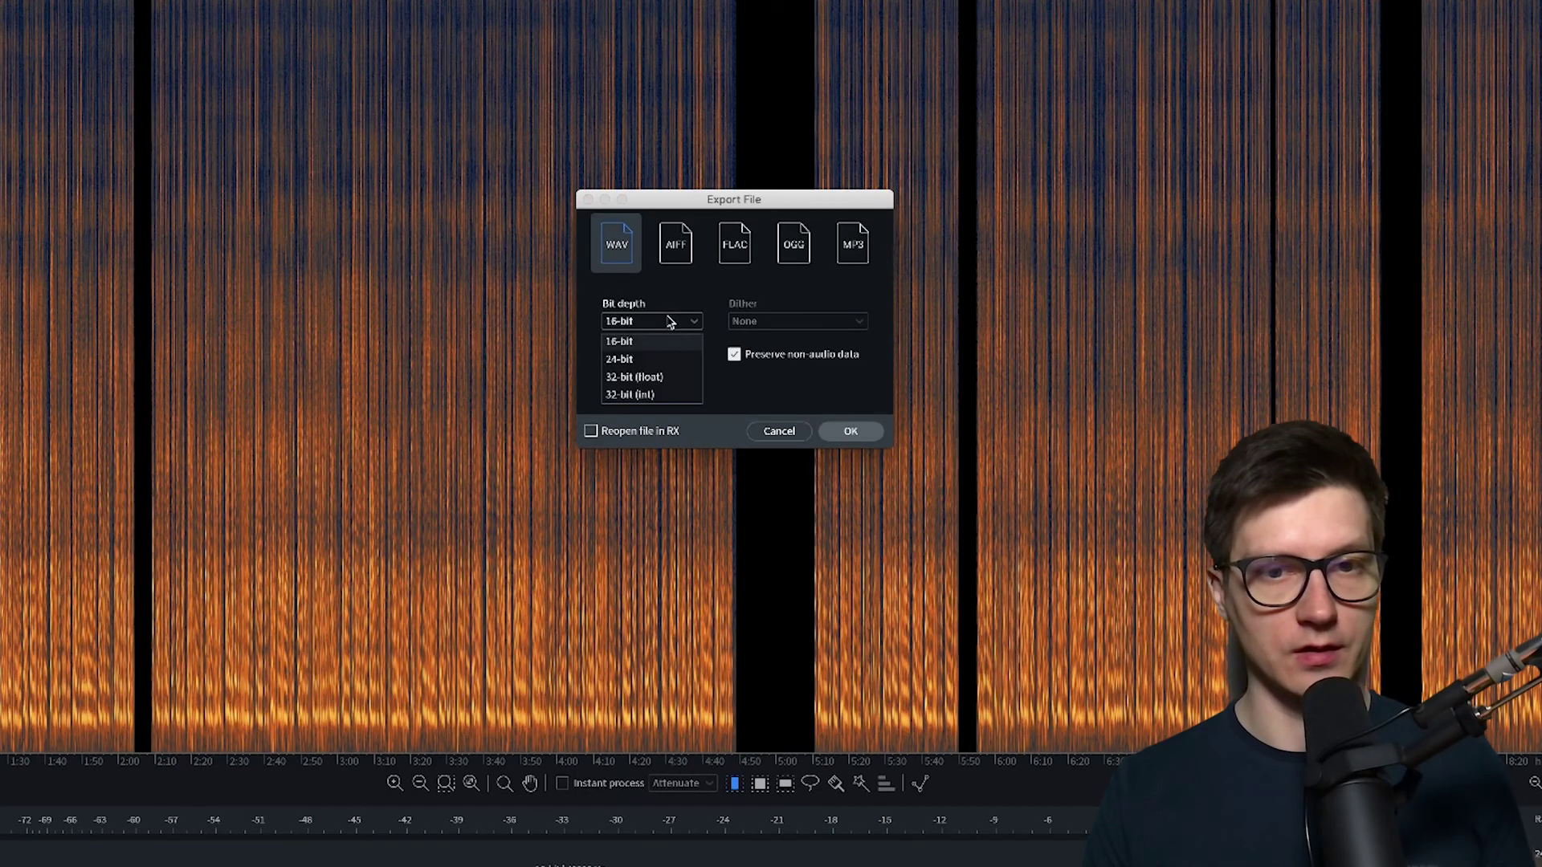
left_click(657, 364)
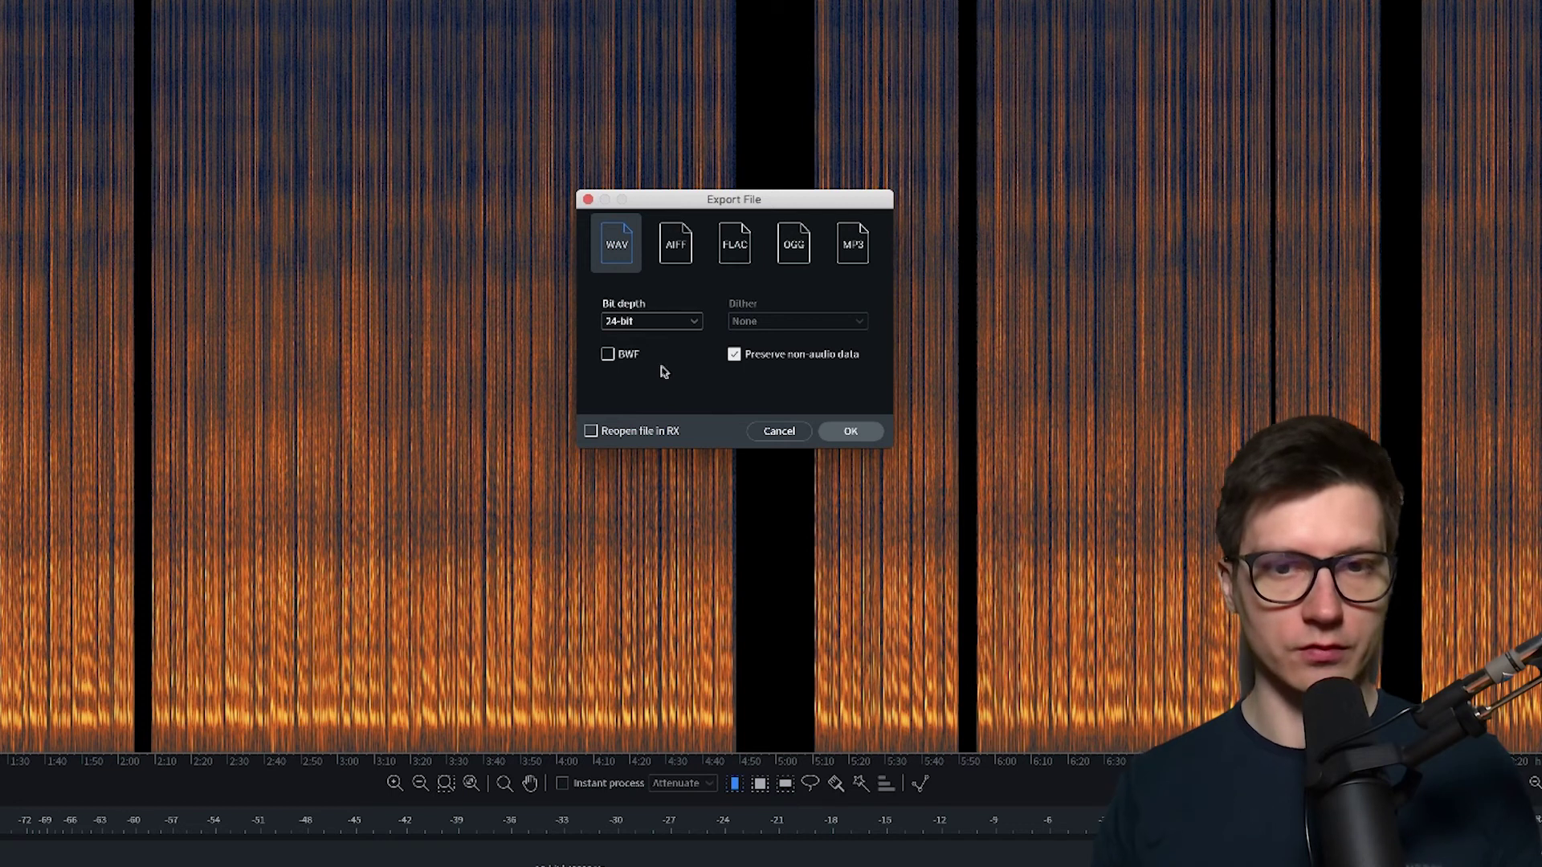
left_click(858, 439)
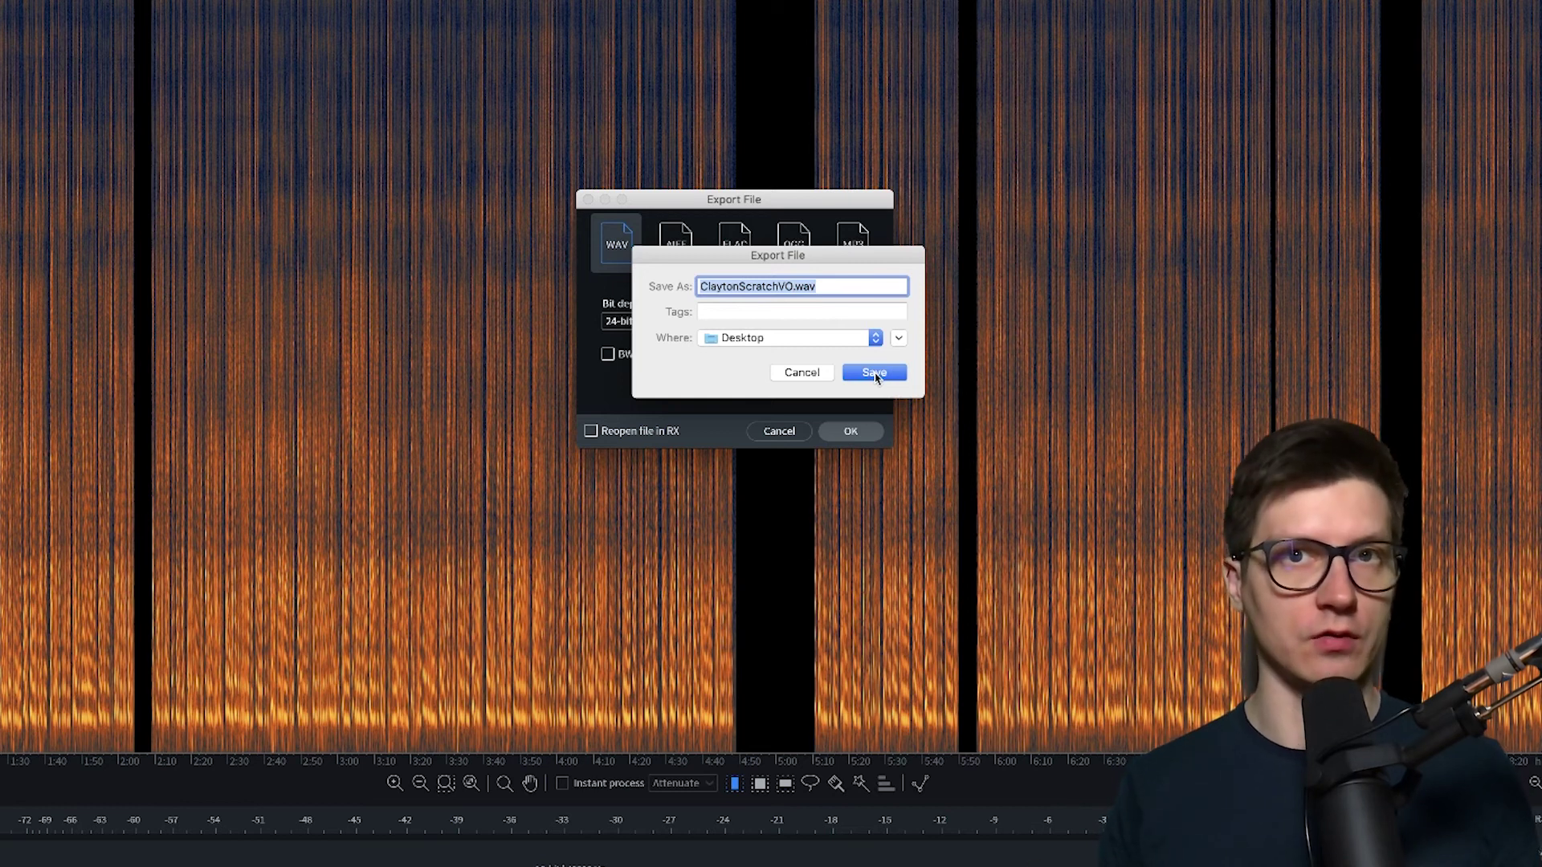
left_click(799, 374)
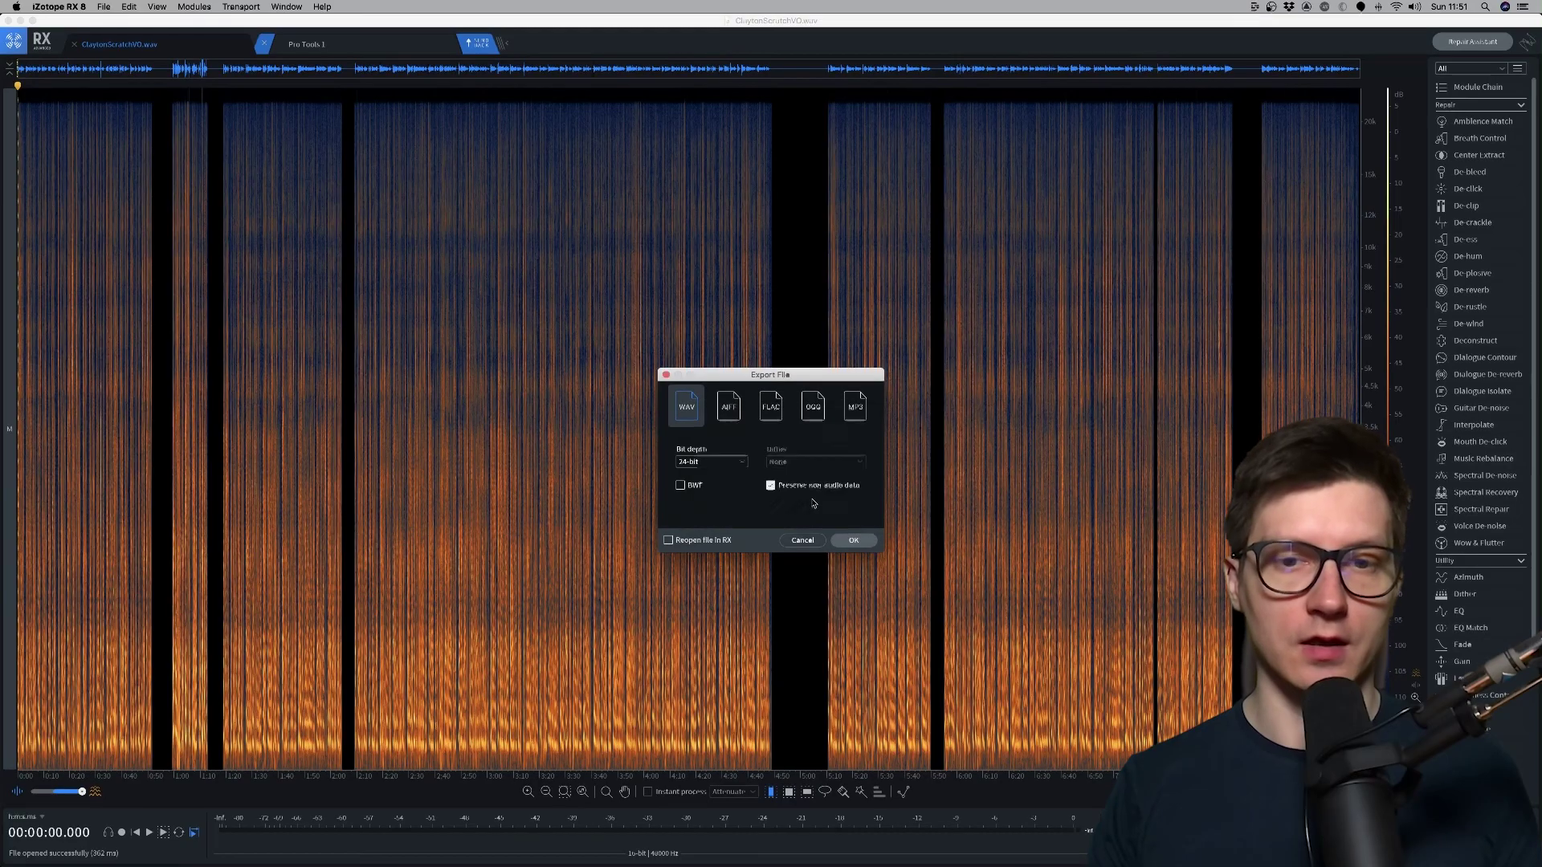
left_click(802, 540)
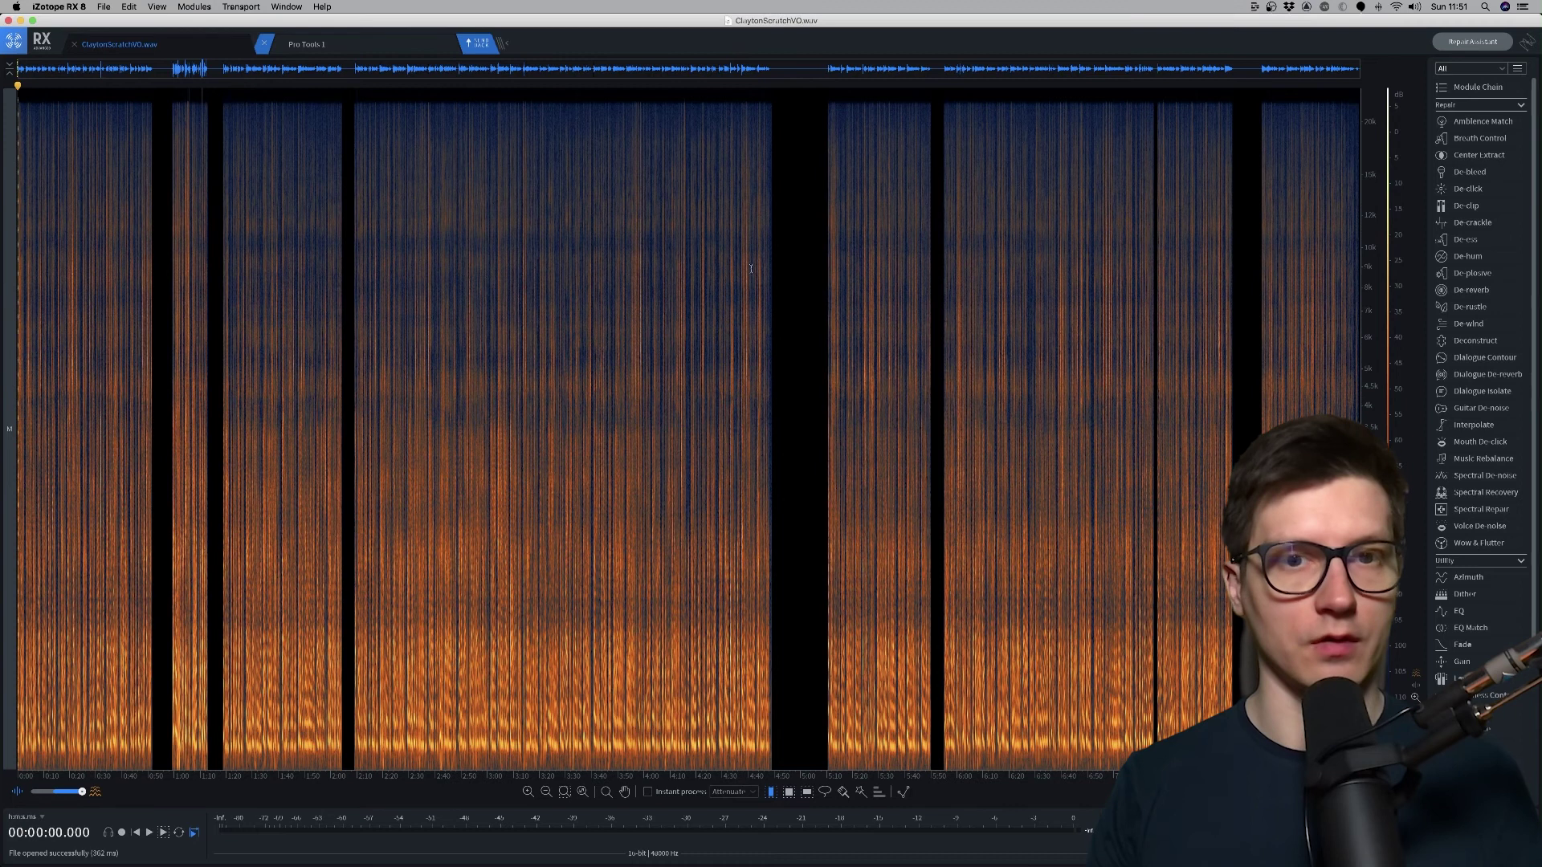
key("super+Tab")
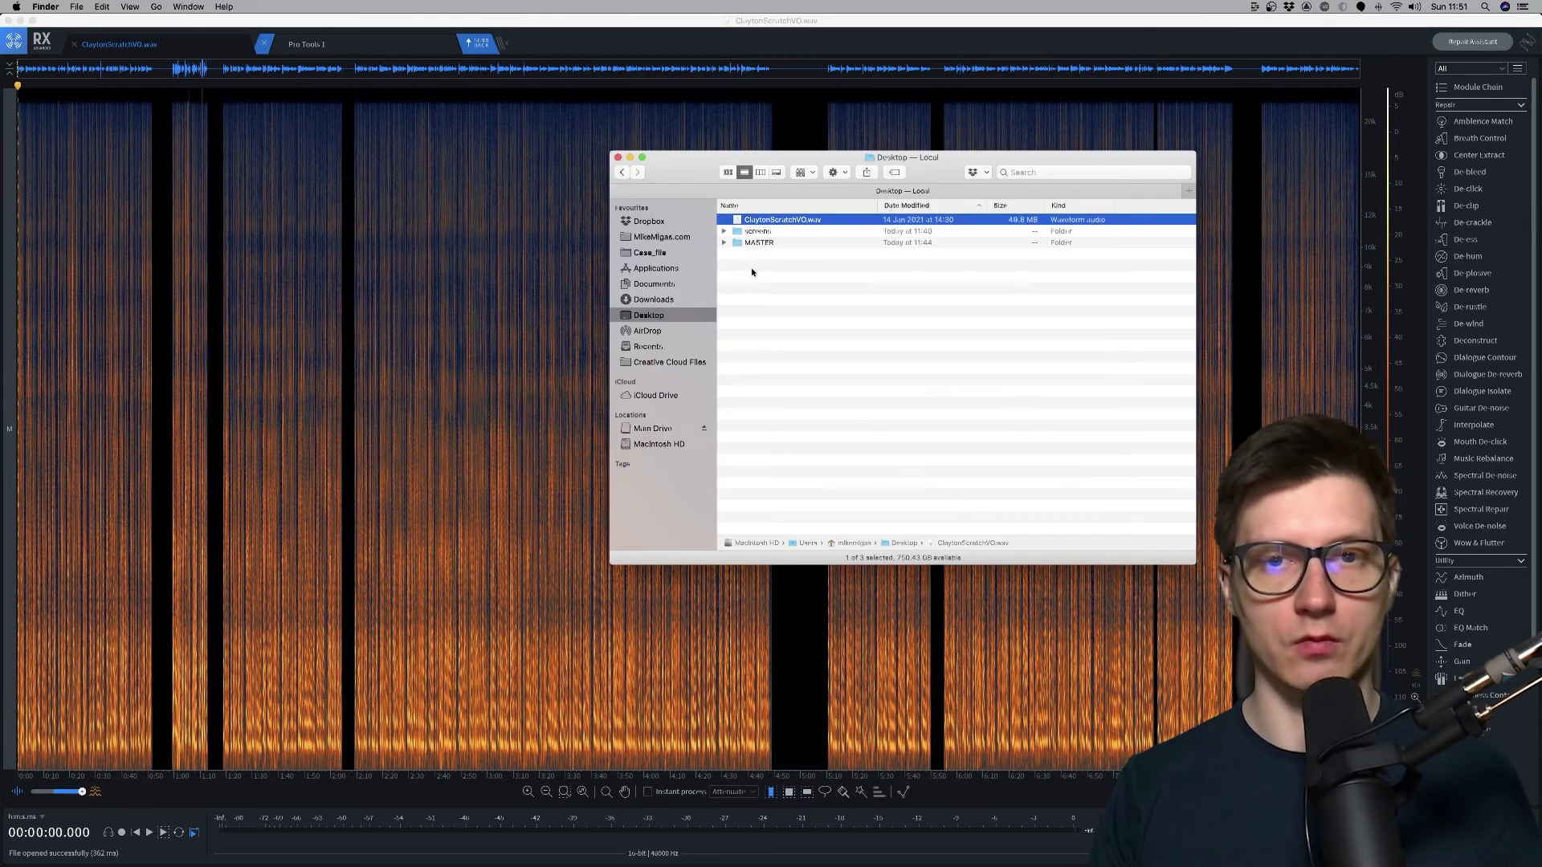
left_click(846, 295)
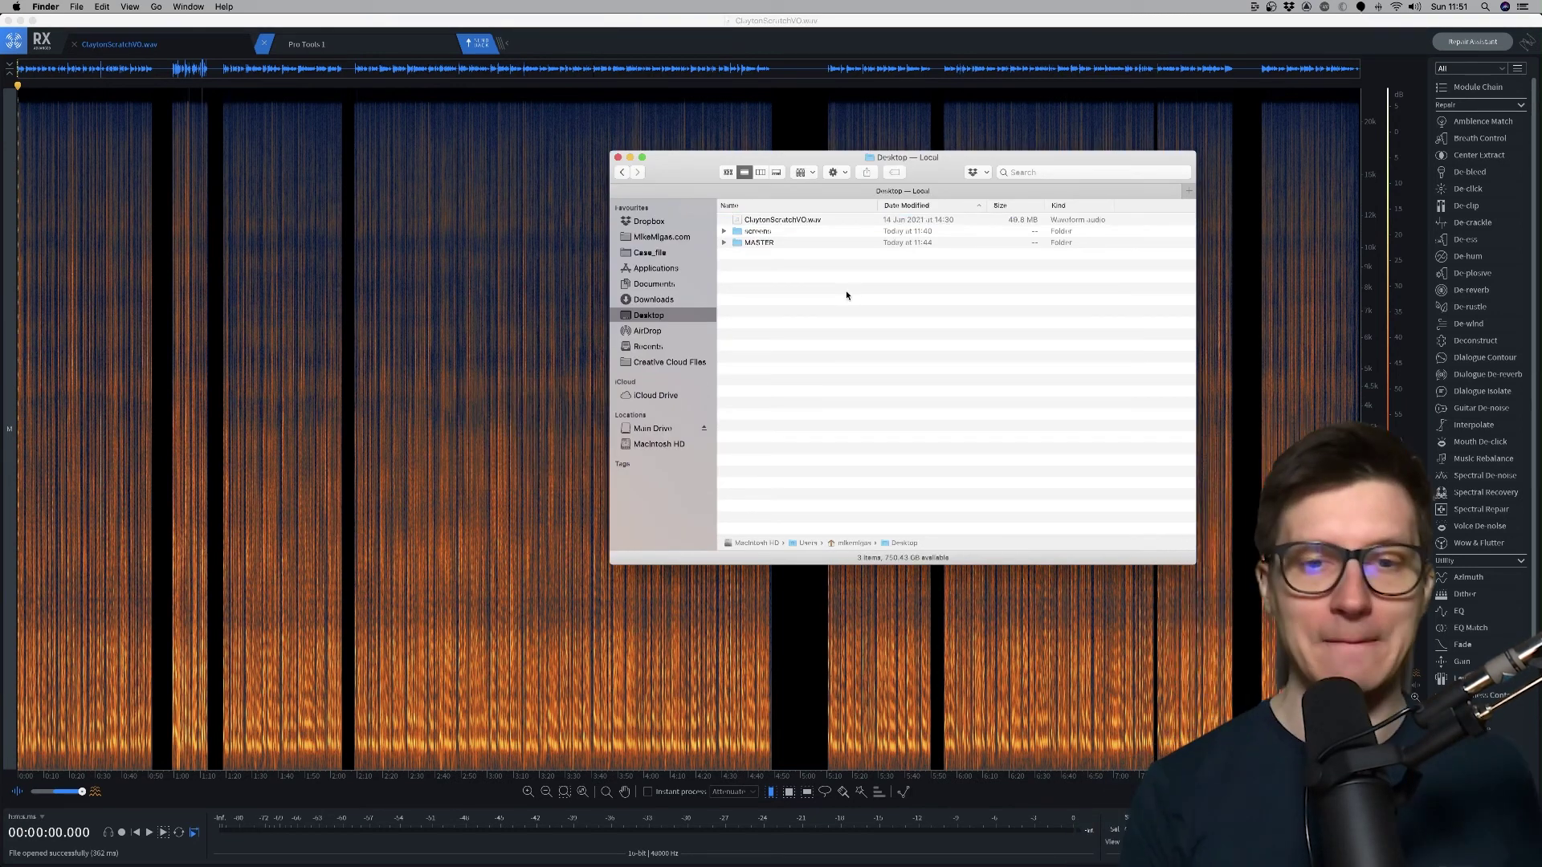